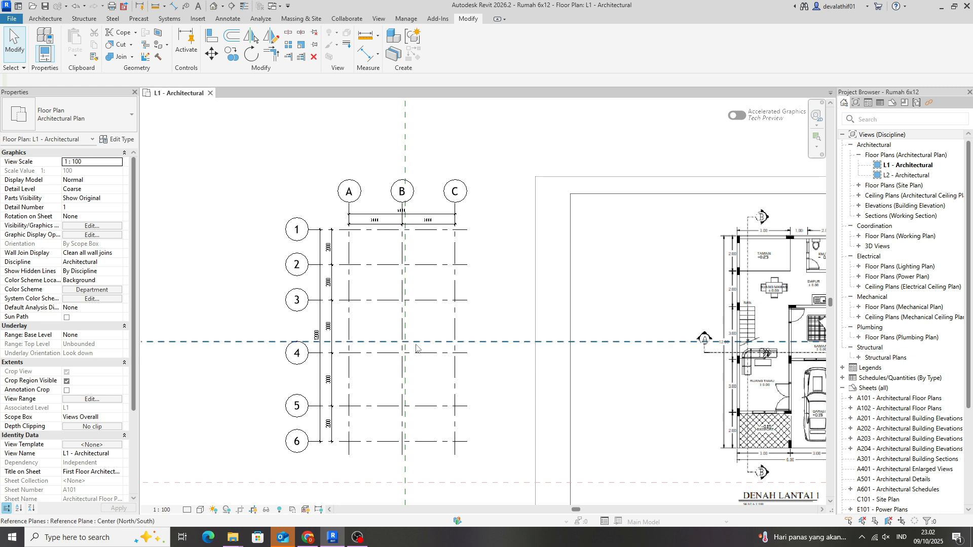
Expand the Families branch and its Annotation Symbols category in the project browser.
{"action": "scroll", "coordinate": [326, 188], "scroll_direction": "up", "scroll_amount": 2}
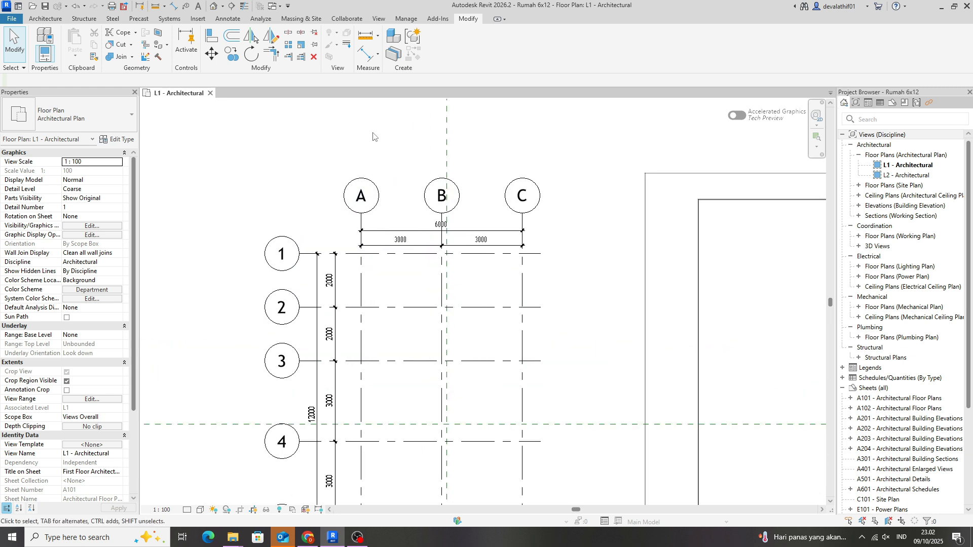
{"action": "scroll", "coordinate": [385, 225], "scroll_direction": "up", "scroll_amount": 2}
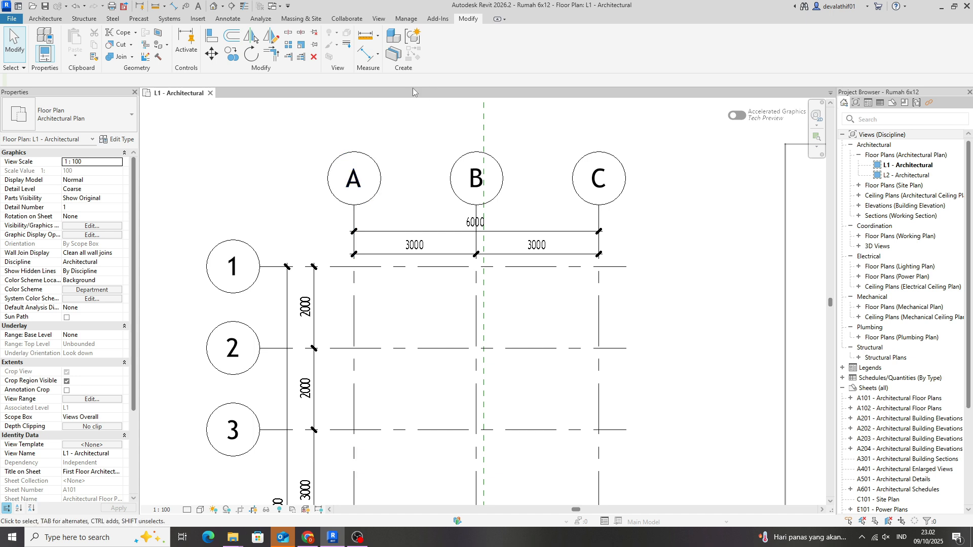
{"action": "scroll", "coordinate": [352, 121], "scroll_direction": "up", "scroll_amount": 2}
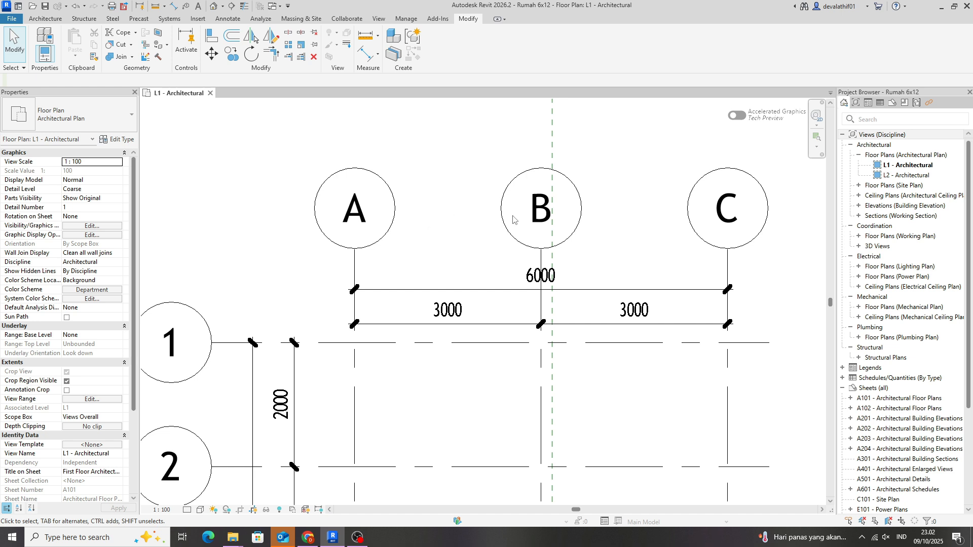
{"action": "scroll", "coordinate": [918, 200], "scroll_direction": "down", "scroll_amount": 1}
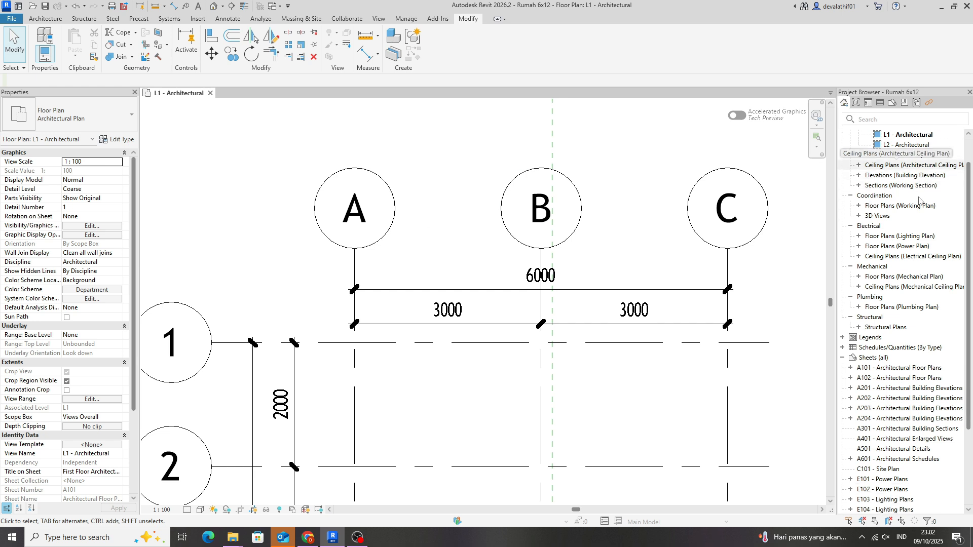
{"action": "scroll", "coordinate": [918, 200], "scroll_direction": "down", "scroll_amount": 3}
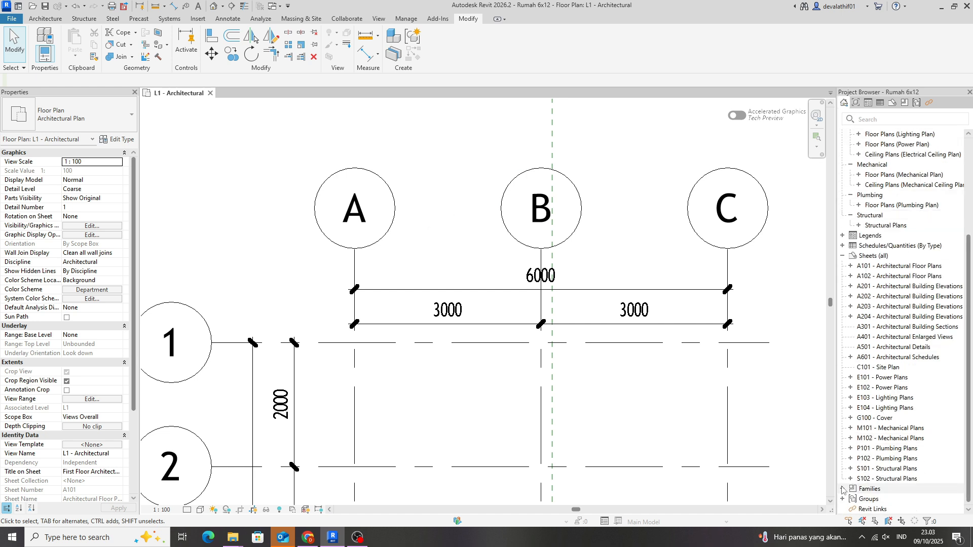
{"action": "double_click", "coordinate": [869, 489]}
{"action": "scroll", "coordinate": [878, 468], "scroll_direction": "down", "scroll_amount": 1}
{"action": "scroll", "coordinate": [878, 469], "scroll_direction": "down", "scroll_amount": 1}
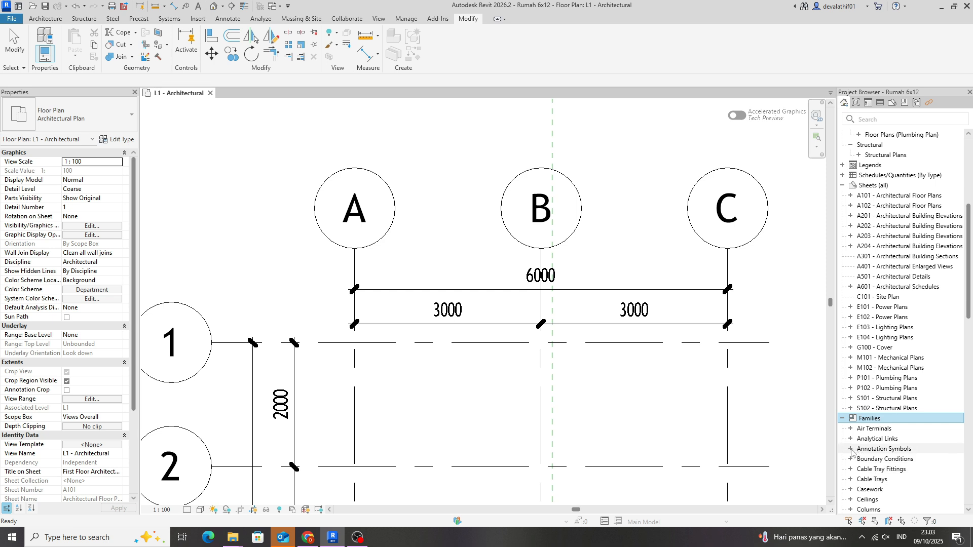
{"action": "double_click", "coordinate": [885, 448]}
Look through the annotation symbol families for M_Grid Head - Circle and expand it to show its type.
{"action": "scroll", "coordinate": [907, 441], "scroll_direction": "down", "scroll_amount": 9}
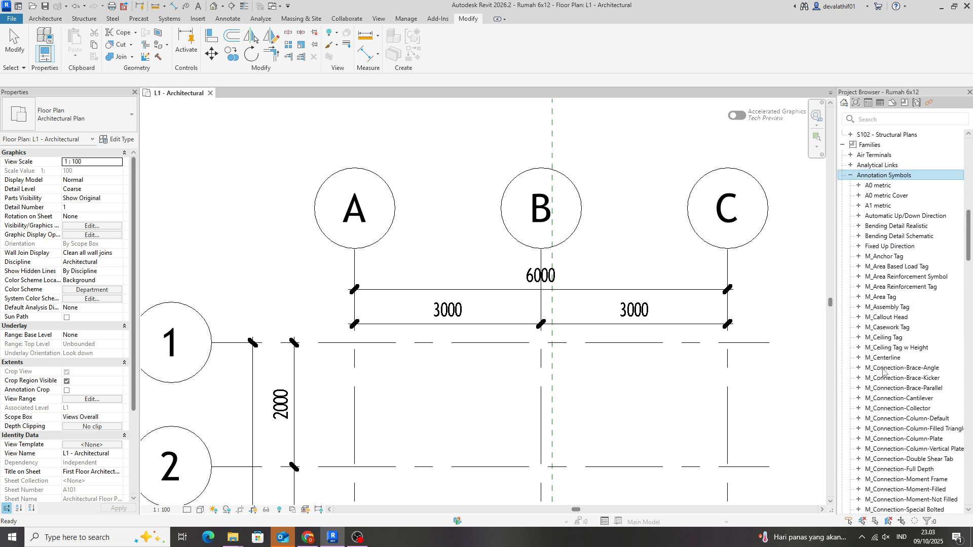
{"action": "scroll", "coordinate": [912, 442], "scroll_direction": "down", "scroll_amount": 4}
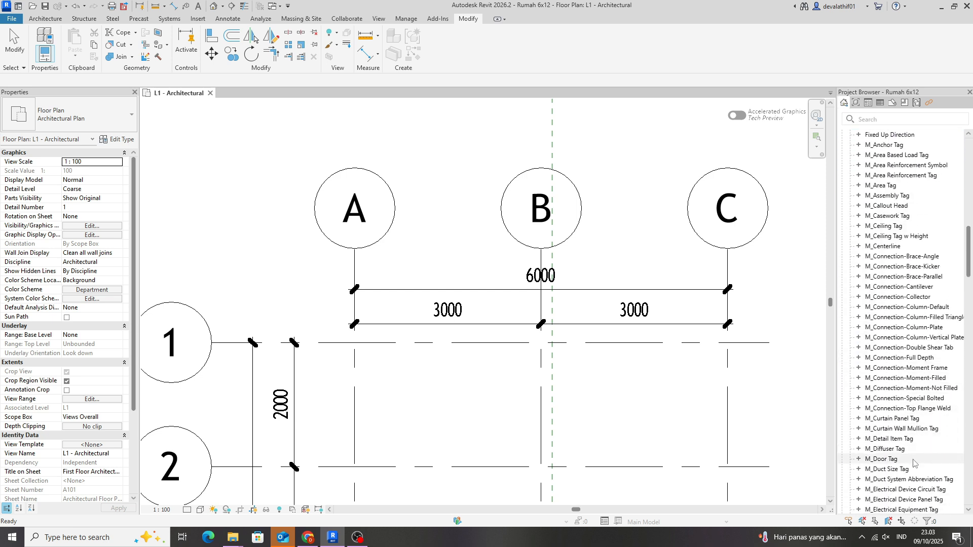
{"action": "scroll", "coordinate": [902, 382], "scroll_direction": "down", "scroll_amount": 6}
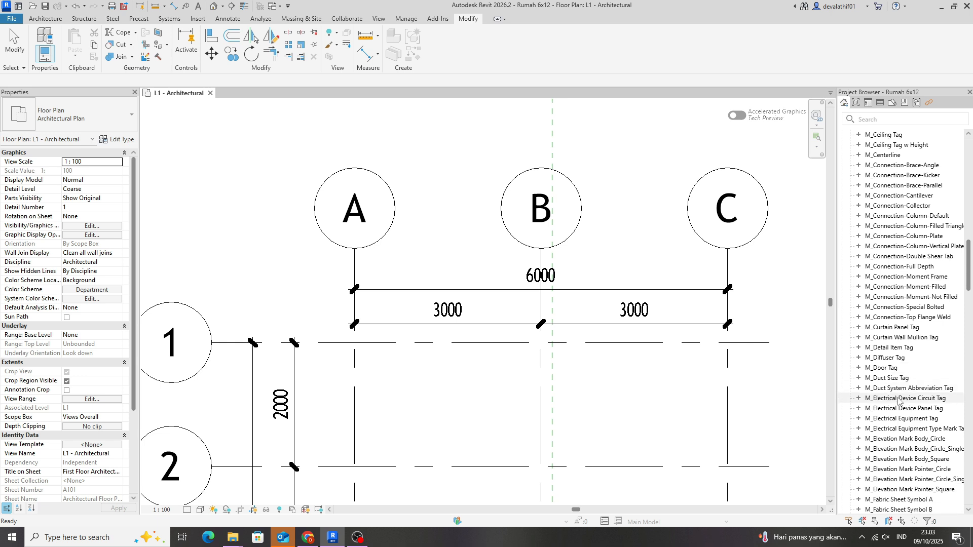
{"action": "scroll", "coordinate": [899, 400], "scroll_direction": "down", "scroll_amount": 2}
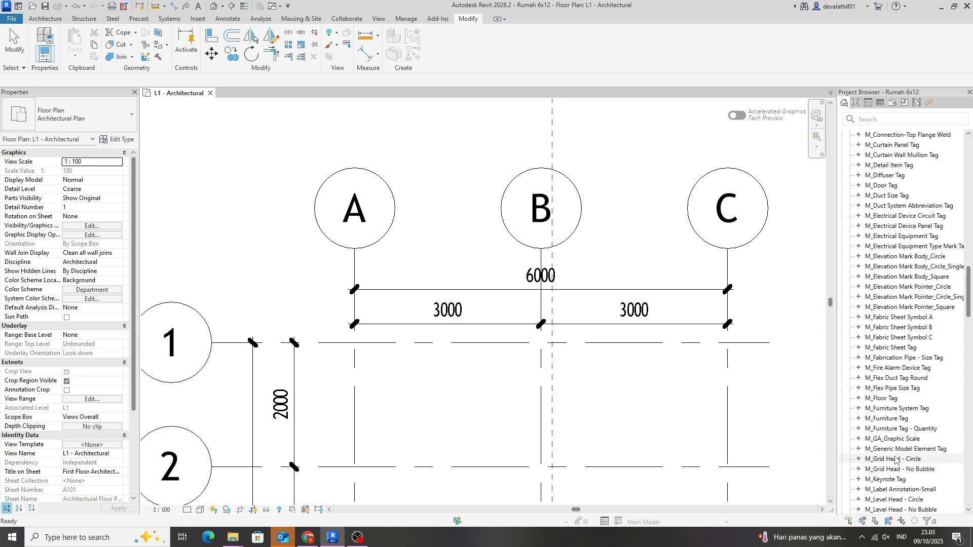
{"action": "double_click", "coordinate": [890, 461]}
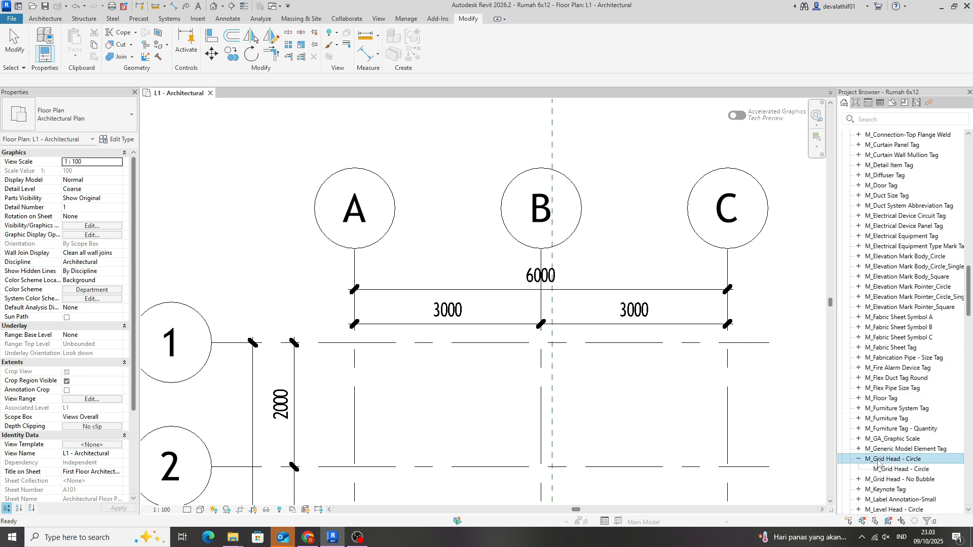
{"action": "scroll", "coordinate": [895, 468], "scroll_direction": "down", "scroll_amount": 1}
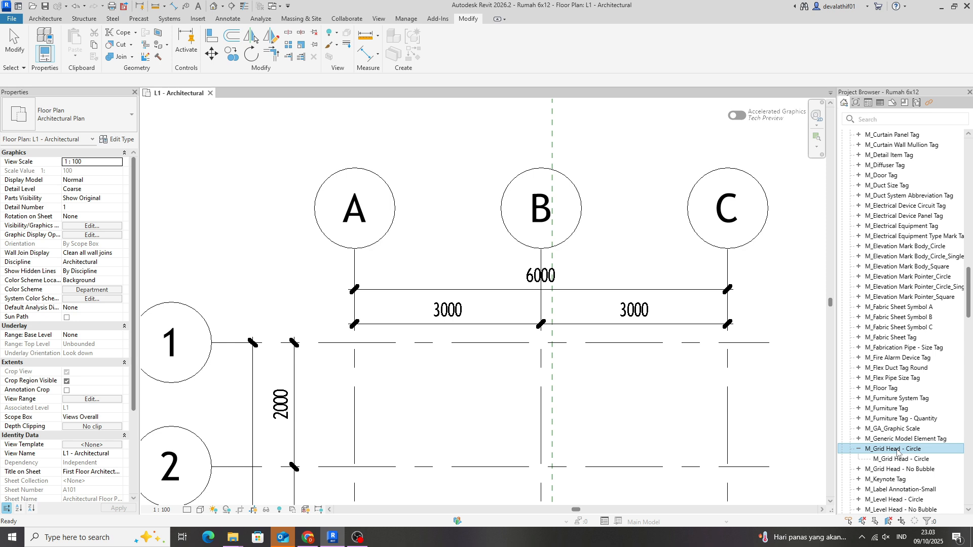
Search the project browser for GRID and open the M_Grid Head - Circle family for editing.
{"action": "left_click", "coordinate": [897, 120]}
{"action": "type", "text": "GRID"}
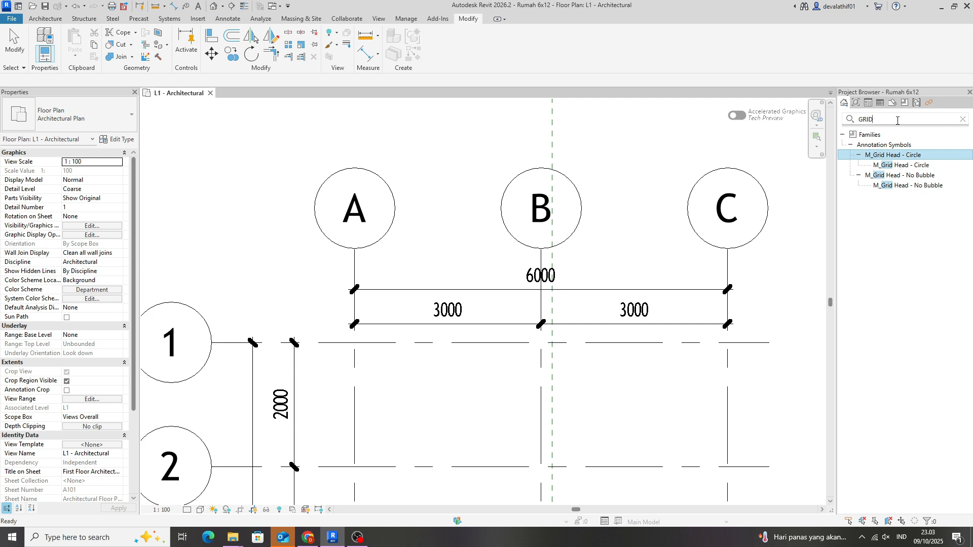
{"action": "left_click", "coordinate": [891, 168]}
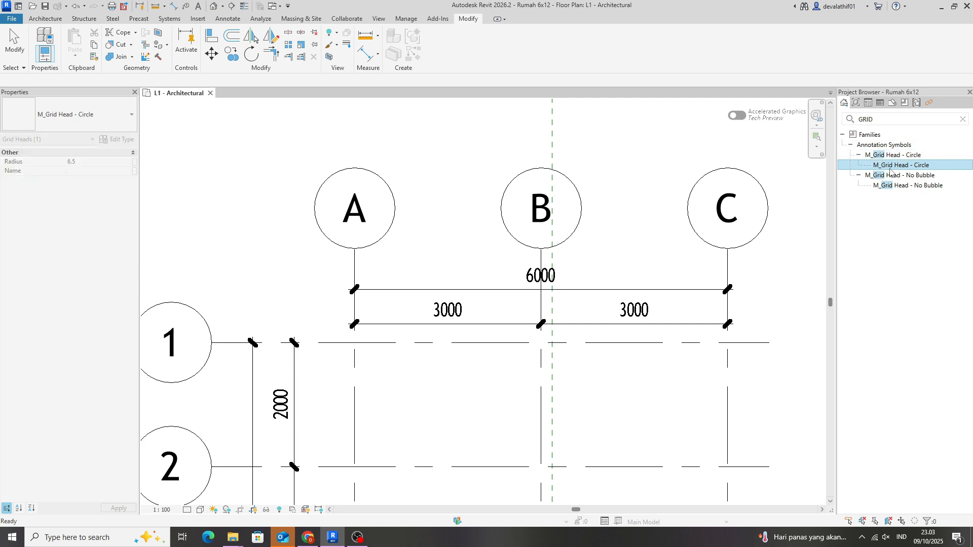
{"action": "right_click", "coordinate": [890, 168]}
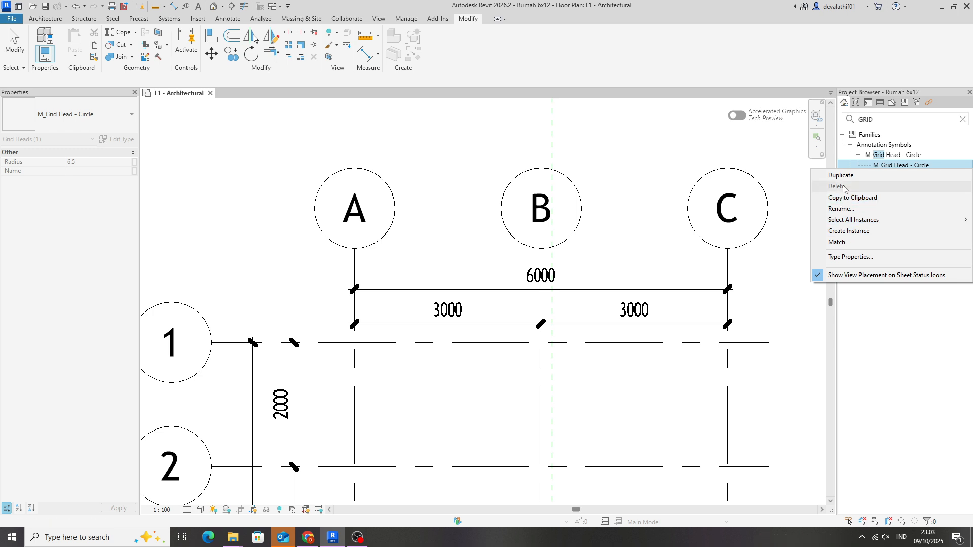
{"action": "left_click", "coordinate": [904, 156]}
{"action": "right_click", "coordinate": [904, 156]}
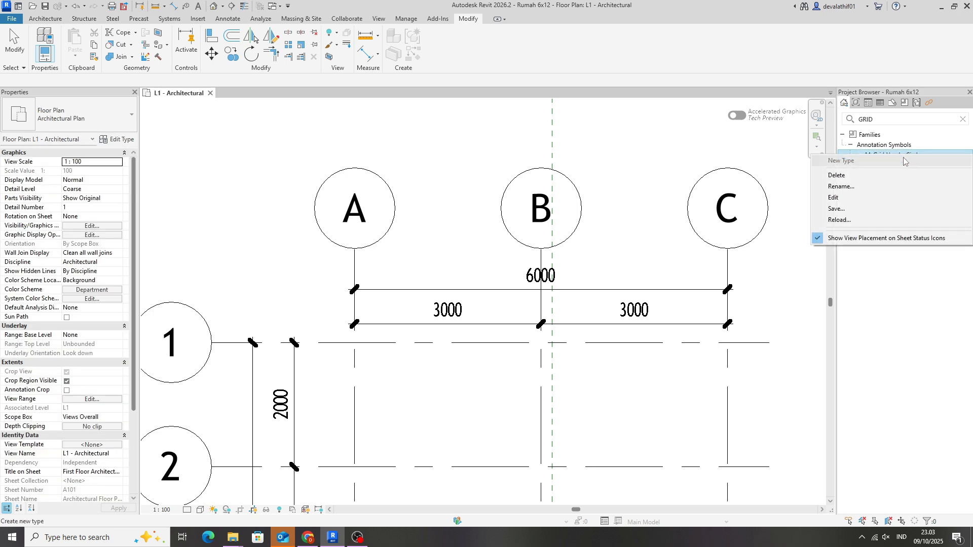
{"action": "left_click", "coordinate": [879, 200]}
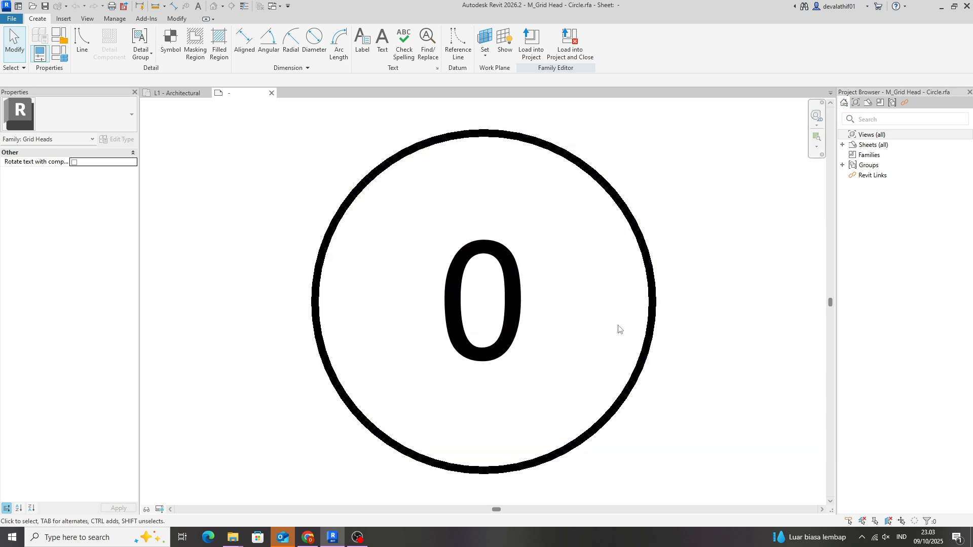
Start saving the grid head as a new family file and create a folder named Family inside Rumah 6x12 for it.
{"action": "scroll", "coordinate": [620, 328], "scroll_direction": "down", "scroll_amount": 2}
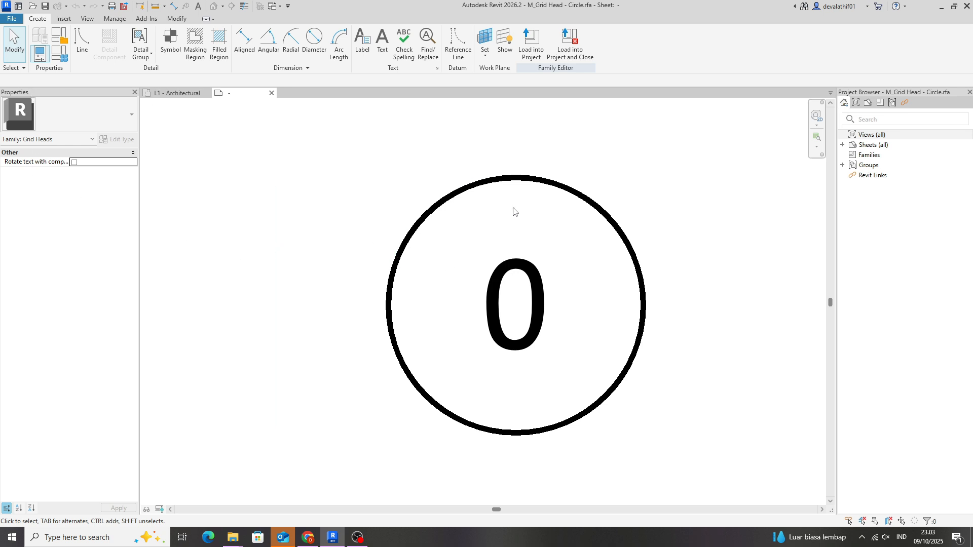
{"action": "middle_click_drag", "start_coordinate": [495, 219], "coordinate": [412, 224]}
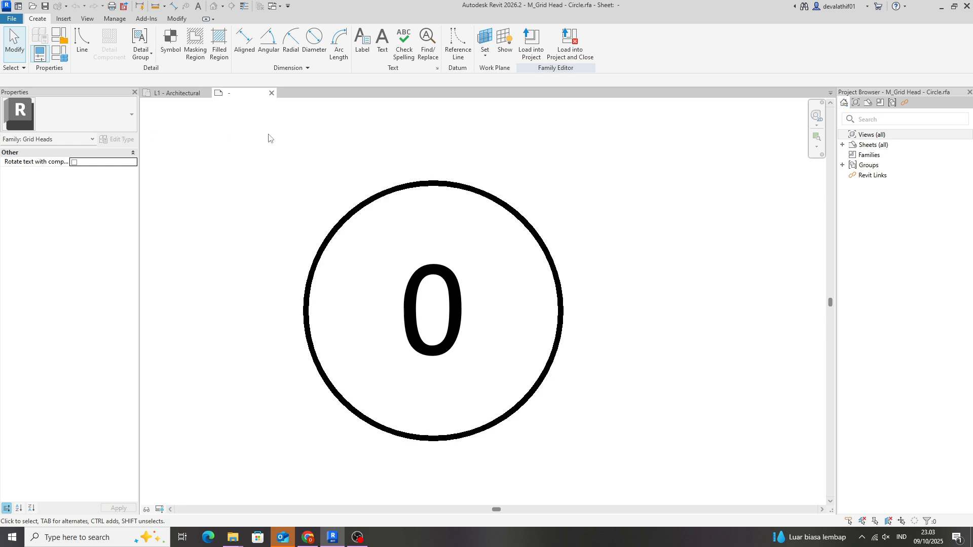
{"action": "left_click", "coordinate": [11, 19]}
{"action": "mouse_move", "coordinate": [44, 136]}
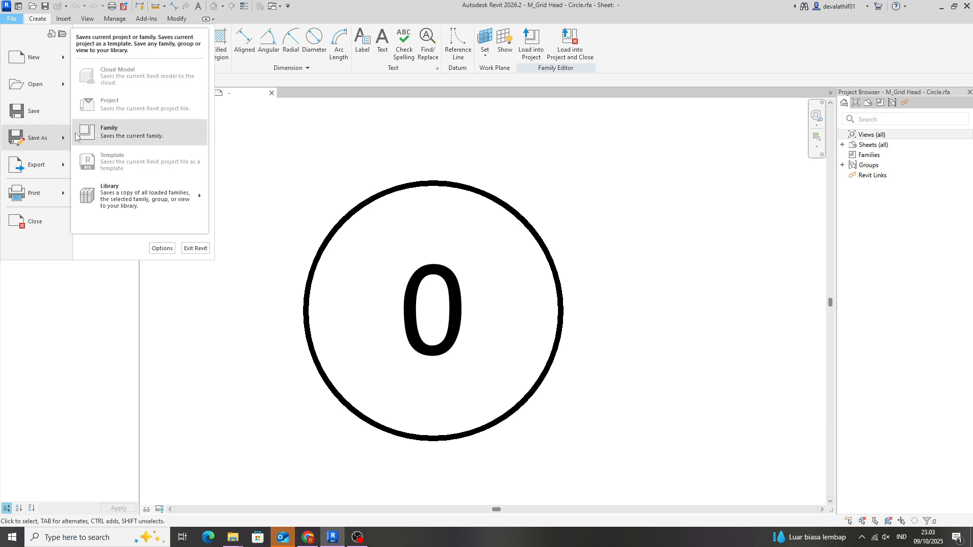
{"action": "left_click", "coordinate": [109, 127]}
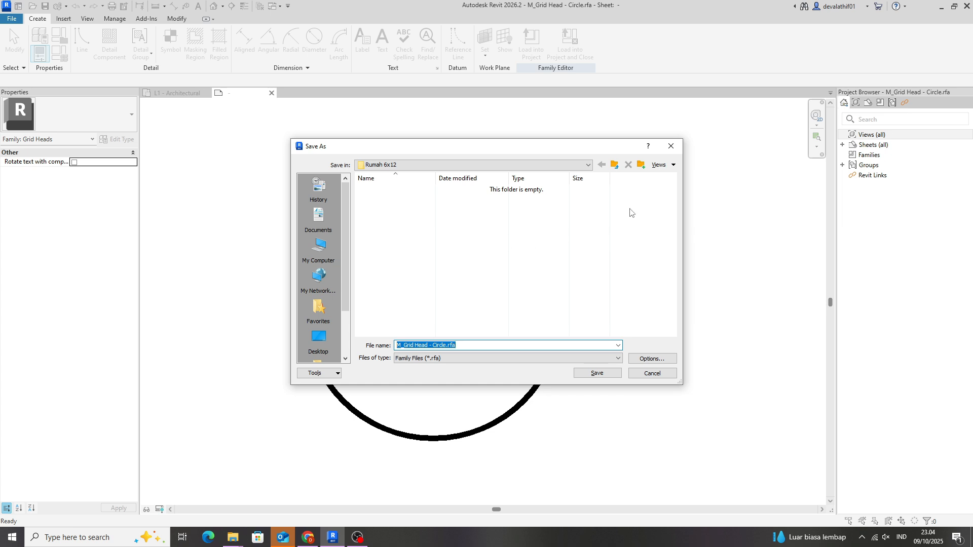
{"action": "left_click", "coordinate": [641, 165]}
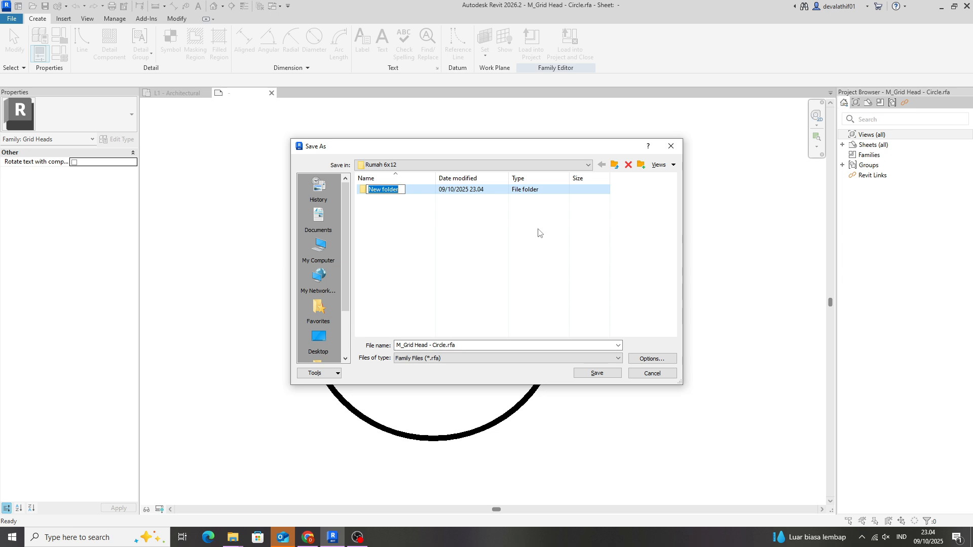
{"action": "type", "text": "fAMIL"}
{"action": "key", "text": "BackSpace"}
{"action": "key", "text": "BackSpace"}
{"action": "key", "text": "BackSpace"}
{"action": "key", "text": "BackSpace"}
{"action": "key", "text": "BackSpace"}
{"action": "type", "text": "Fam"}
{"action": "left_click", "coordinate": [497, 193]}
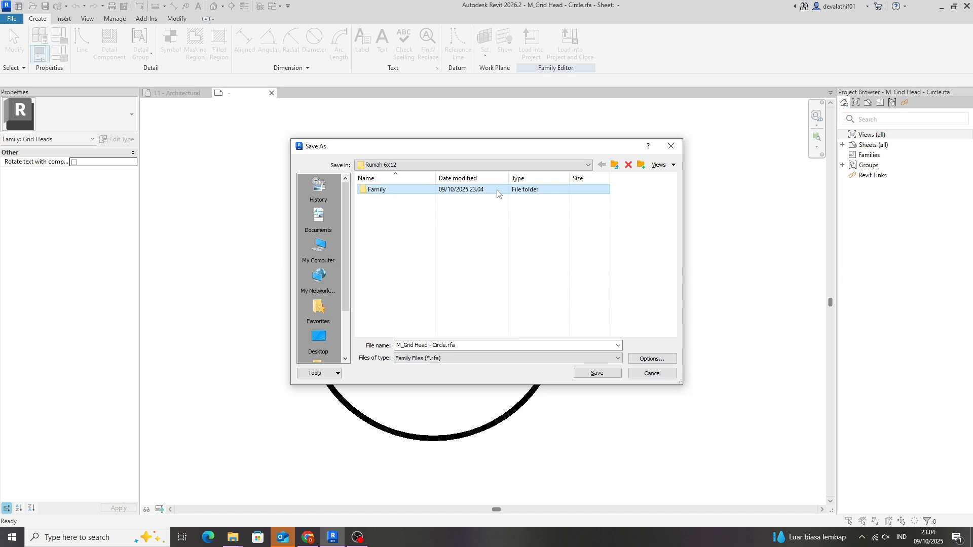
{"action": "double_click", "coordinate": [497, 193]}
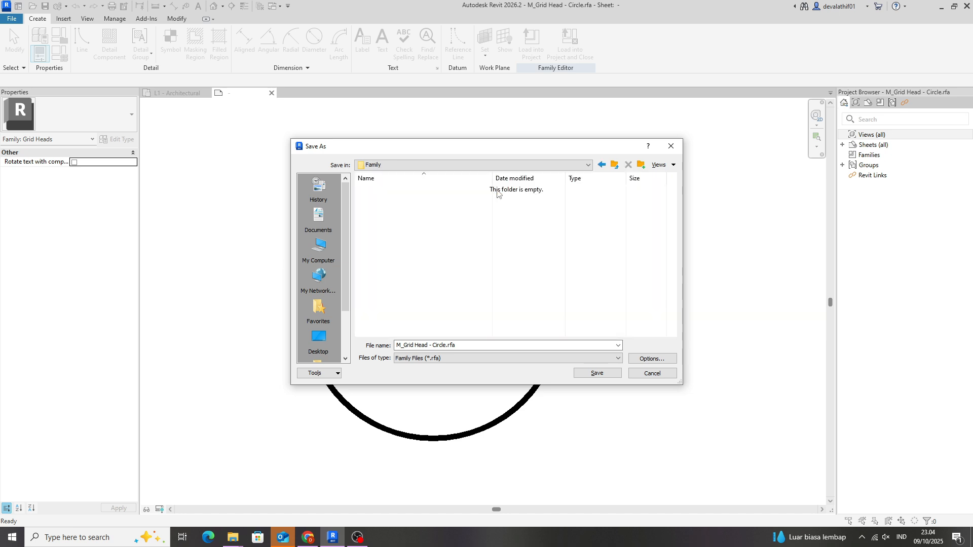
Save the family as M_Grid Head - Circle 2.5 mm.rfa with the maximum number of backups set to 1.
{"action": "left_click", "coordinate": [446, 345]}
{"action": "double_click", "coordinate": [446, 345]}
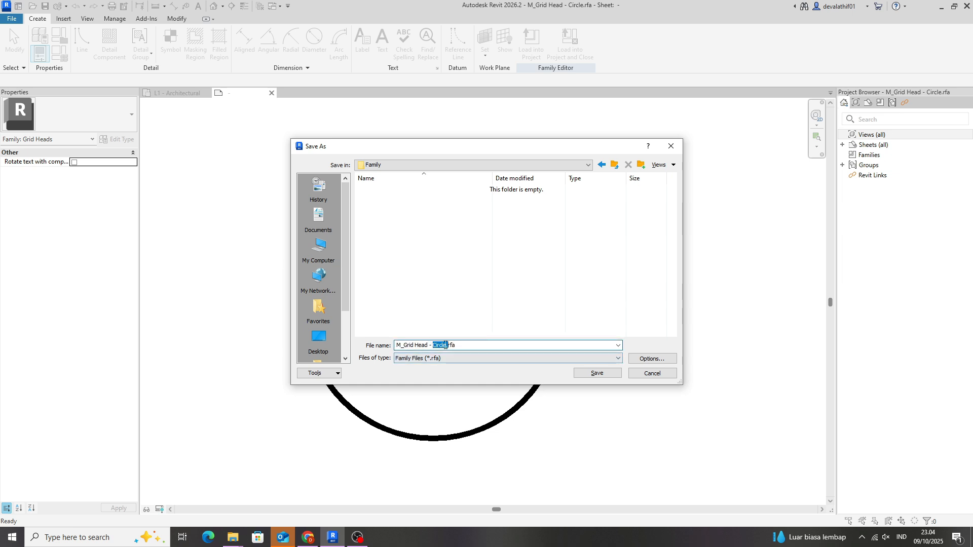
{"action": "left_click", "coordinate": [445, 345]}
{"action": "left_click", "coordinate": [673, 358]}
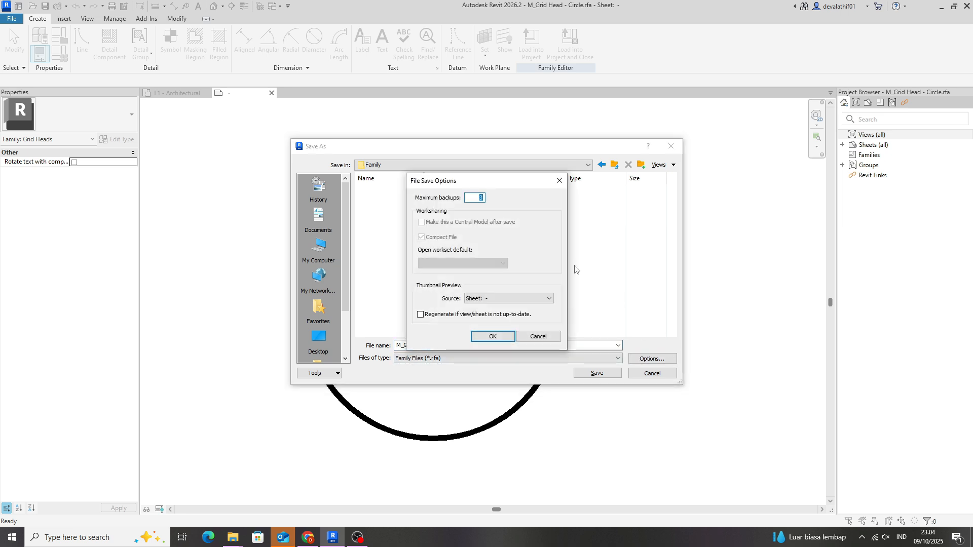
{"action": "type", "text": "1"}
{"action": "left_click", "coordinate": [493, 336]}
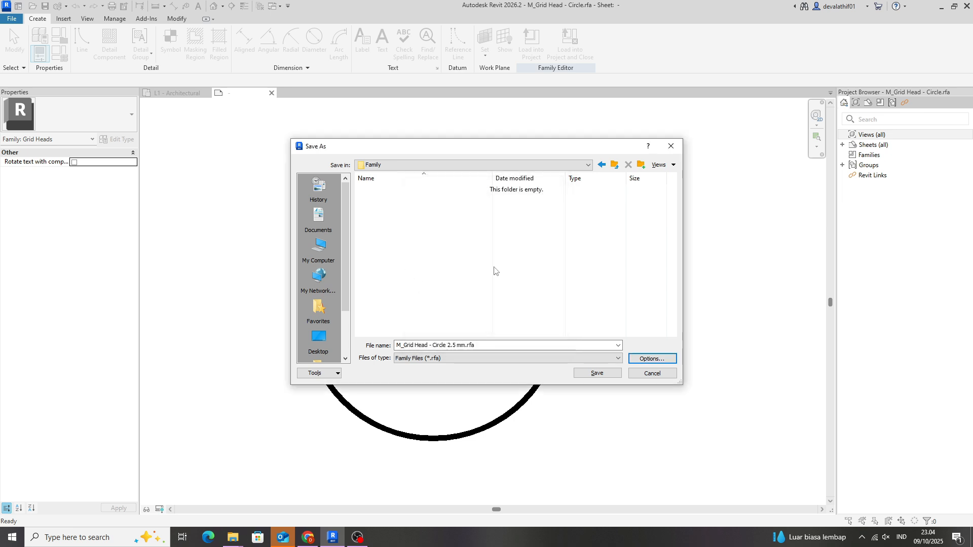
{"action": "left_click", "coordinate": [586, 373]}
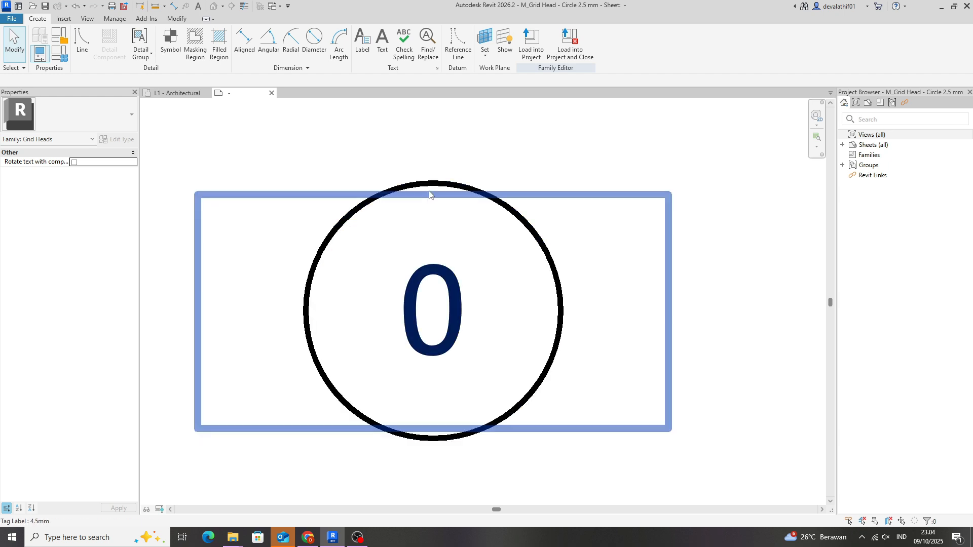
{"action": "left_click", "coordinate": [450, 288]}
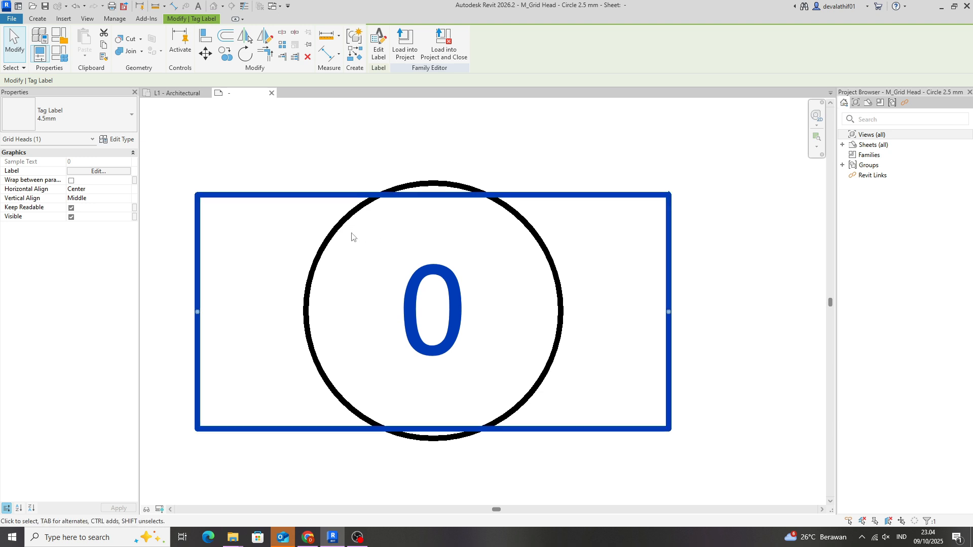
{"action": "left_click", "coordinate": [122, 140]}
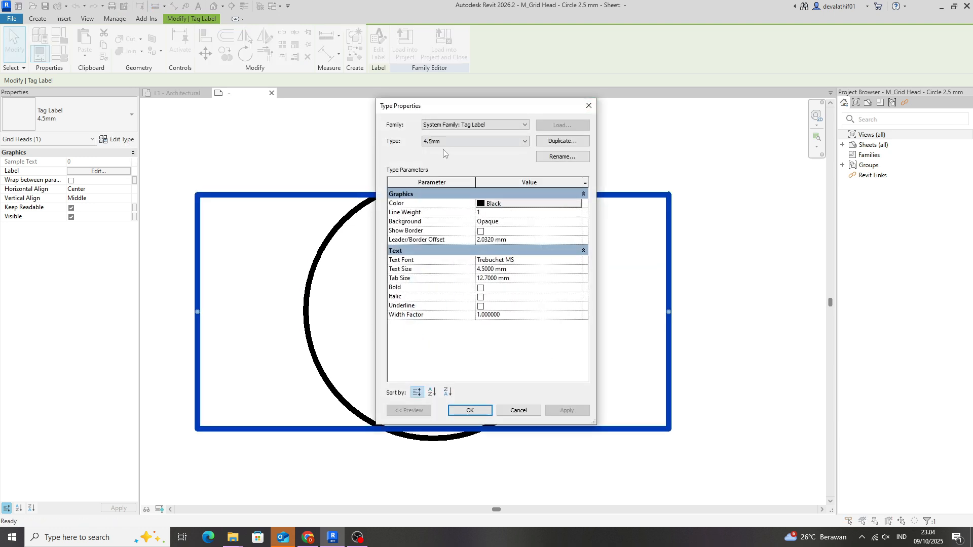
{"action": "left_click", "coordinate": [589, 105]}
{"action": "left_click", "coordinate": [283, 131]}
Duplicate the type of the 0 label inside the circle as 2mm and set its background to Transparent.
{"action": "left_click", "coordinate": [454, 318]}
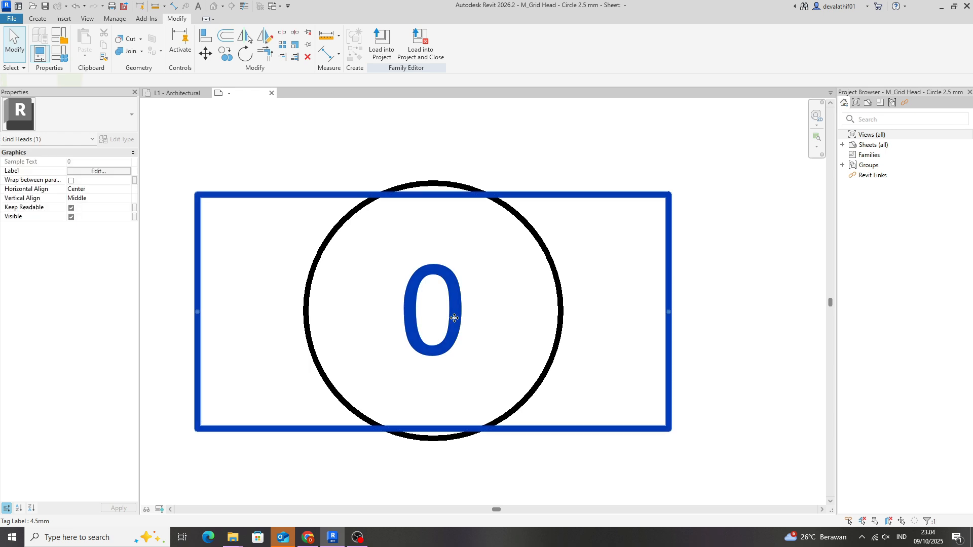
{"action": "left_click", "coordinate": [122, 140]}
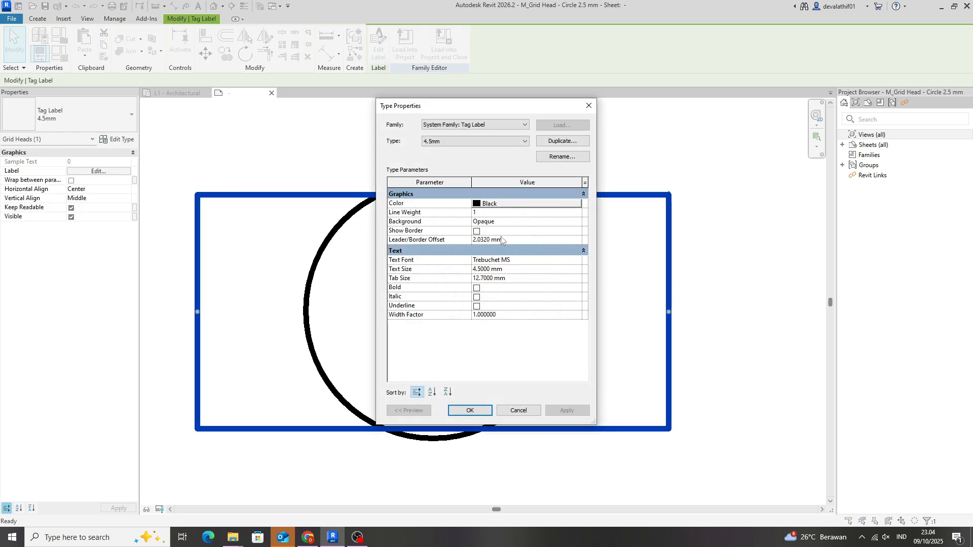
{"action": "left_click", "coordinate": [562, 141]}
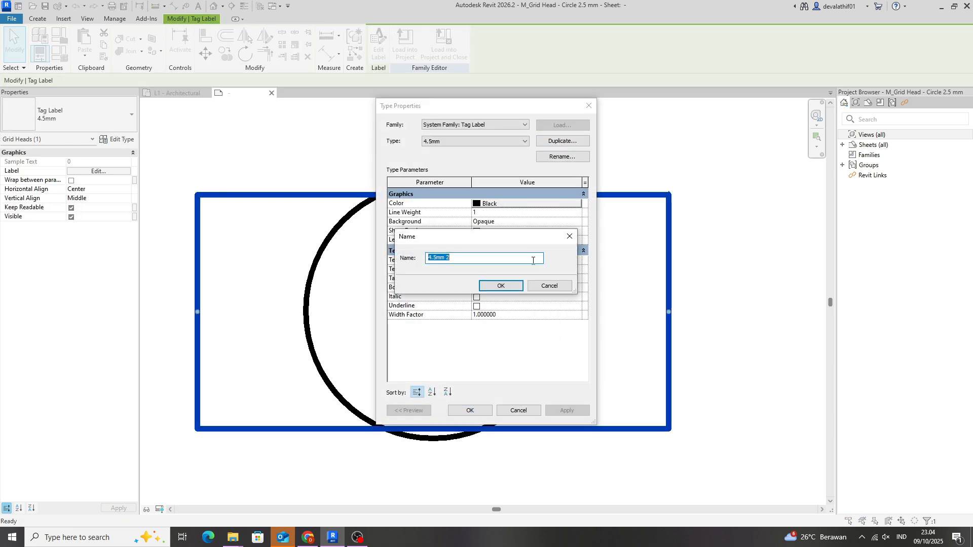
{"action": "type", "text": "2mm"}
{"action": "left_click", "coordinate": [501, 287]}
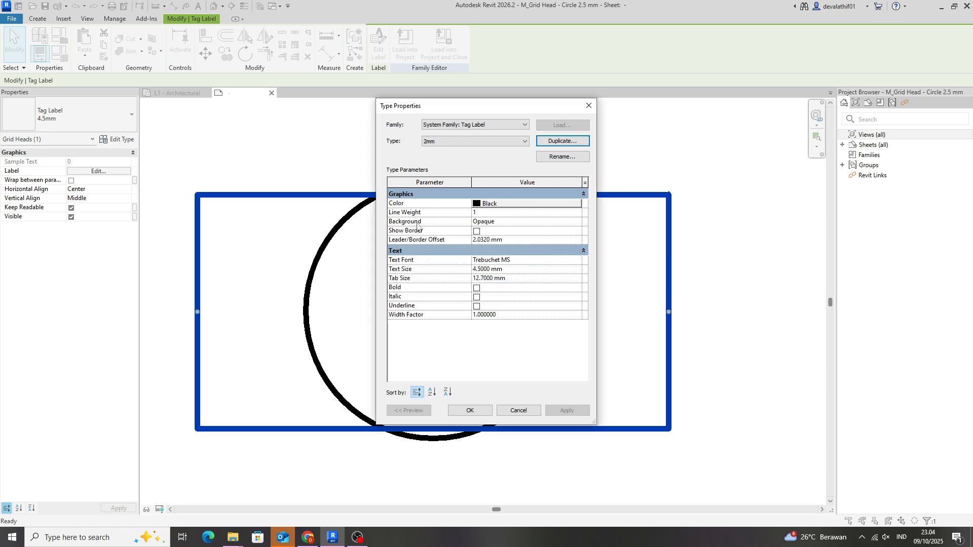
{"action": "left_click", "coordinate": [578, 222]}
{"action": "left_click", "coordinate": [487, 239]}
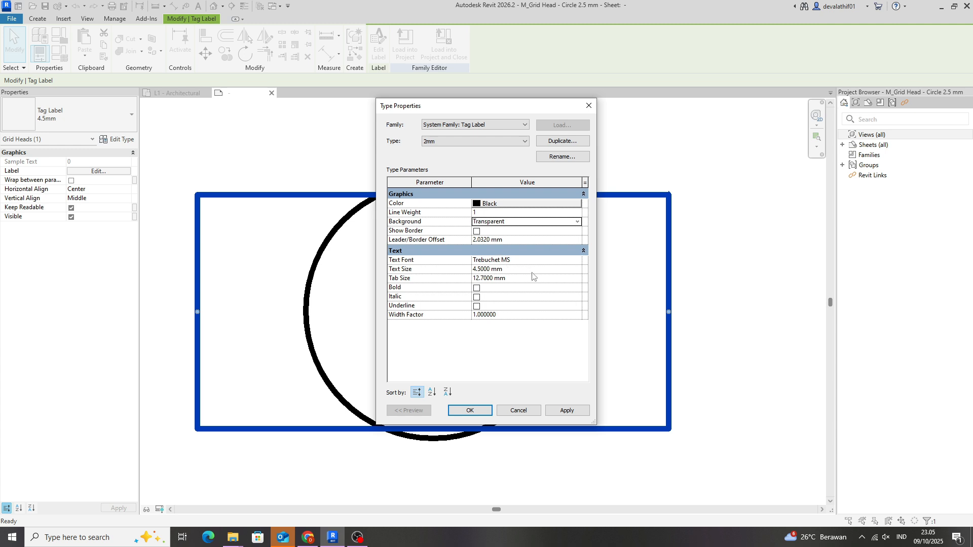
Set the 2mm label type's text size to 2 mm with the Trebuchet MS font and apply the type changes.
{"action": "left_click", "coordinate": [550, 272]}
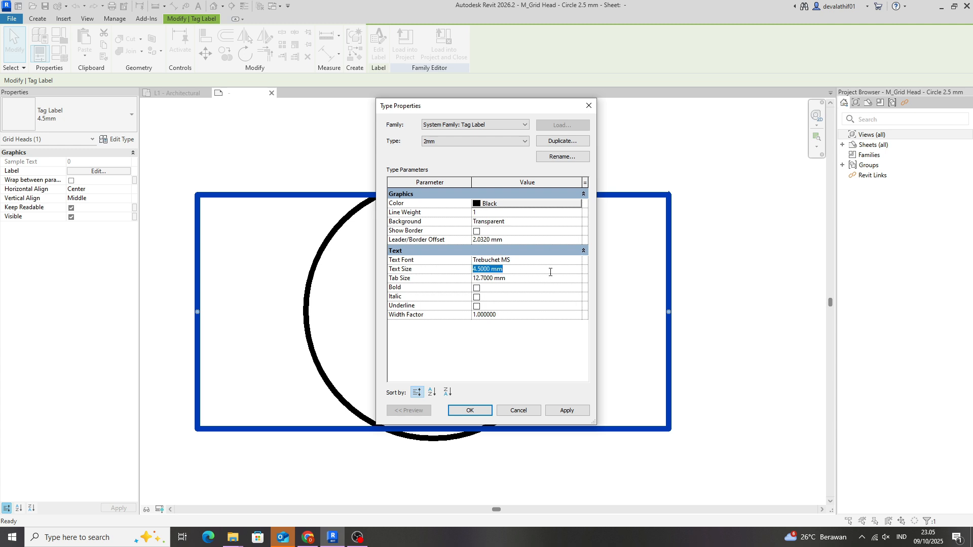
{"action": "type", "text": "2"}
{"action": "left_click", "coordinate": [533, 263]}
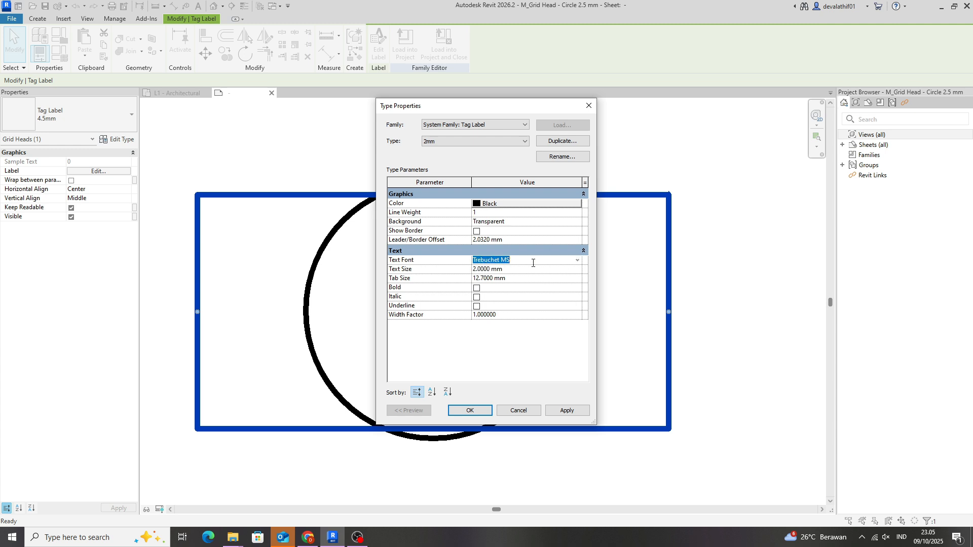
{"action": "left_click", "coordinate": [577, 261]}
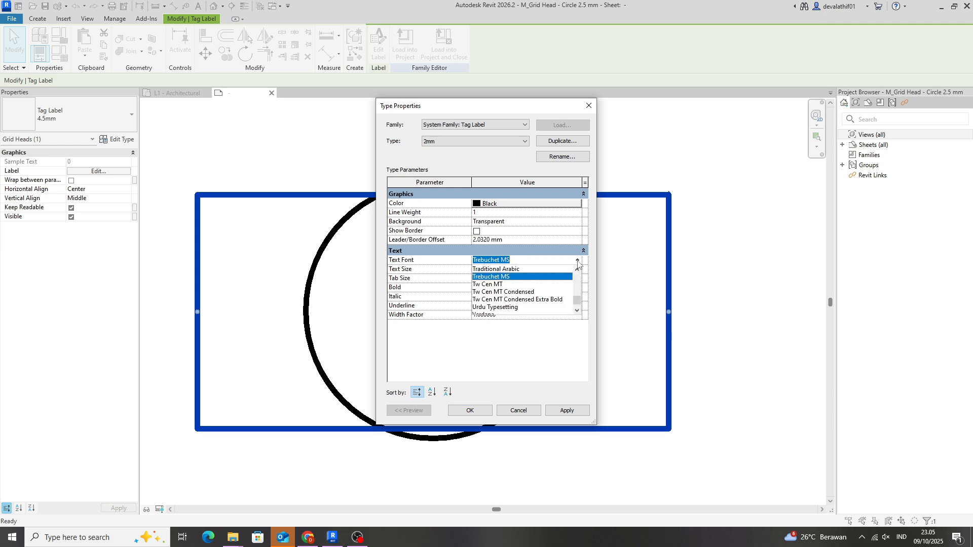
{"action": "left_click", "coordinate": [510, 277]}
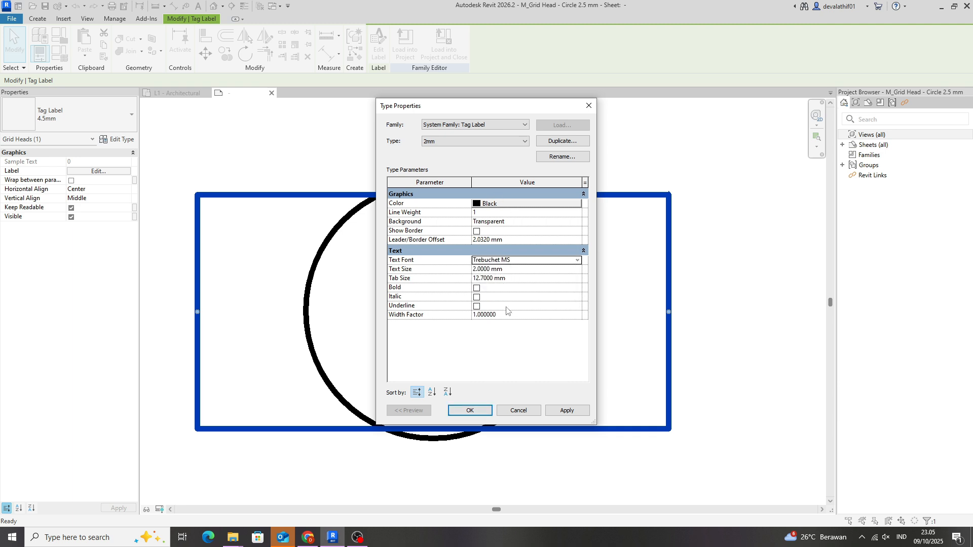
{"action": "left_click", "coordinate": [469, 410]}
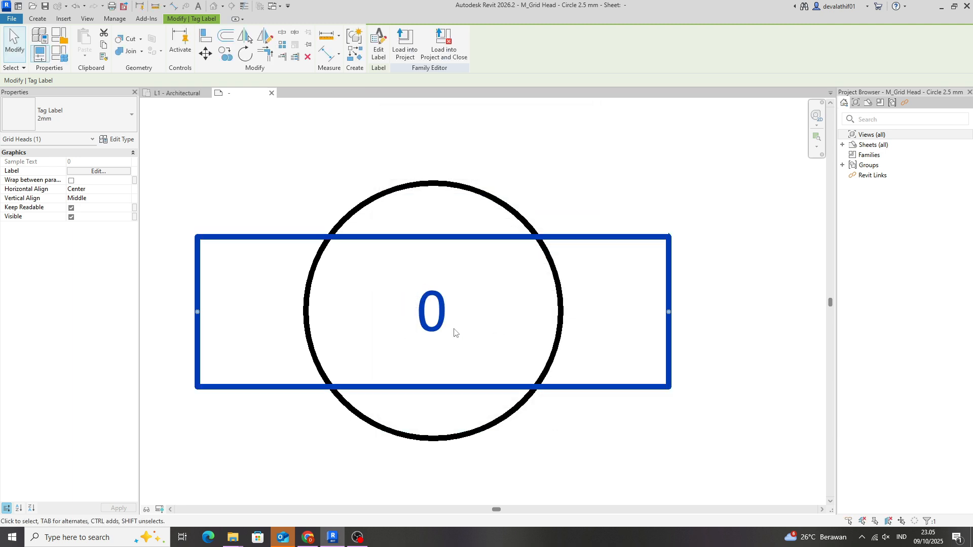
{"action": "scroll", "coordinate": [466, 304], "scroll_direction": "up", "scroll_amount": 2}
{"action": "left_click", "coordinate": [555, 144]}
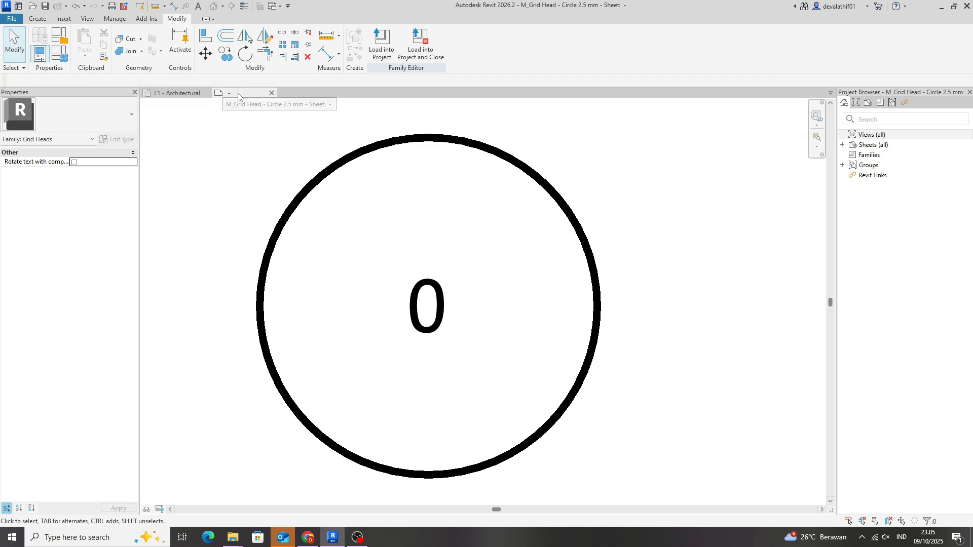
Set the family's Radius parameter to 2.5 to shrink the grid head circle.
{"action": "left_click", "coordinate": [62, 56]}
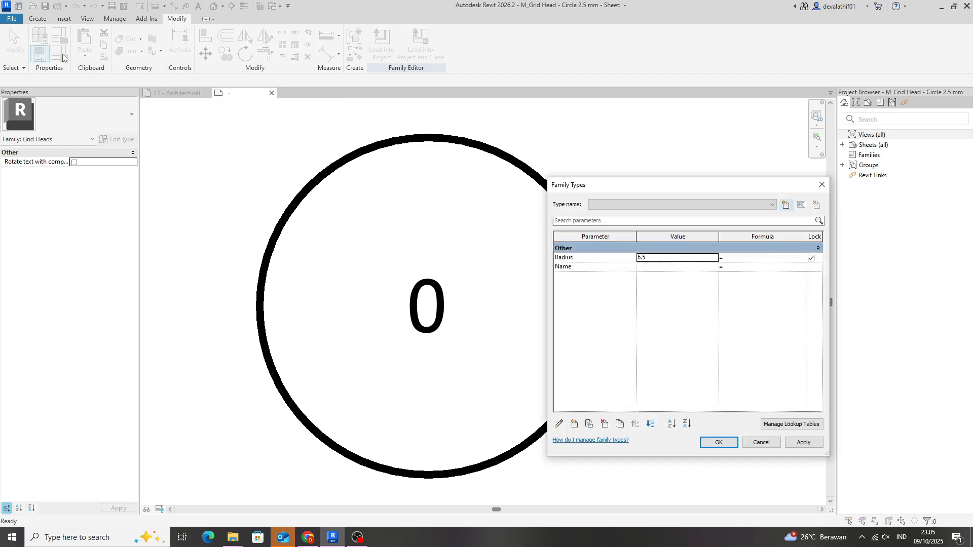
{"action": "left_click", "coordinate": [656, 259]}
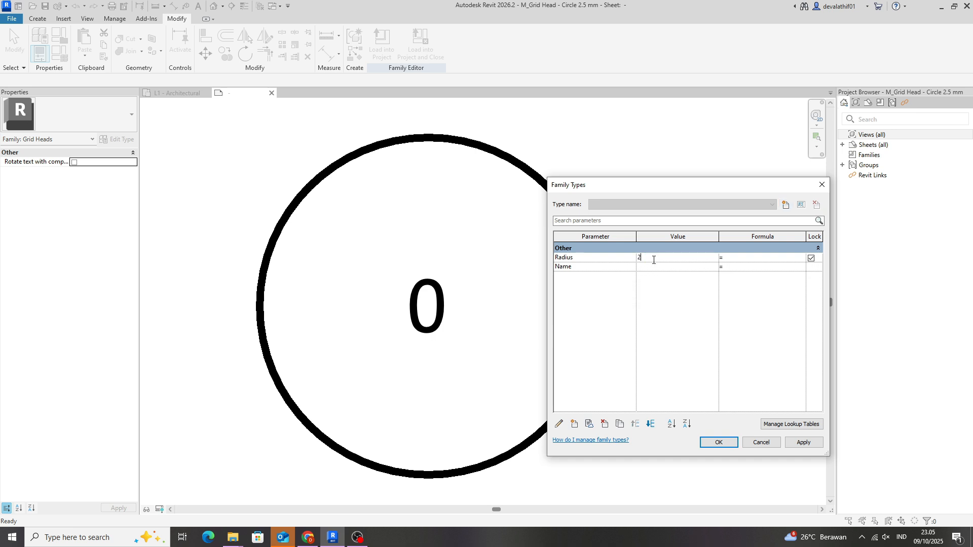
{"action": "type", "text": "2.5"}
{"action": "left_click", "coordinate": [719, 442]}
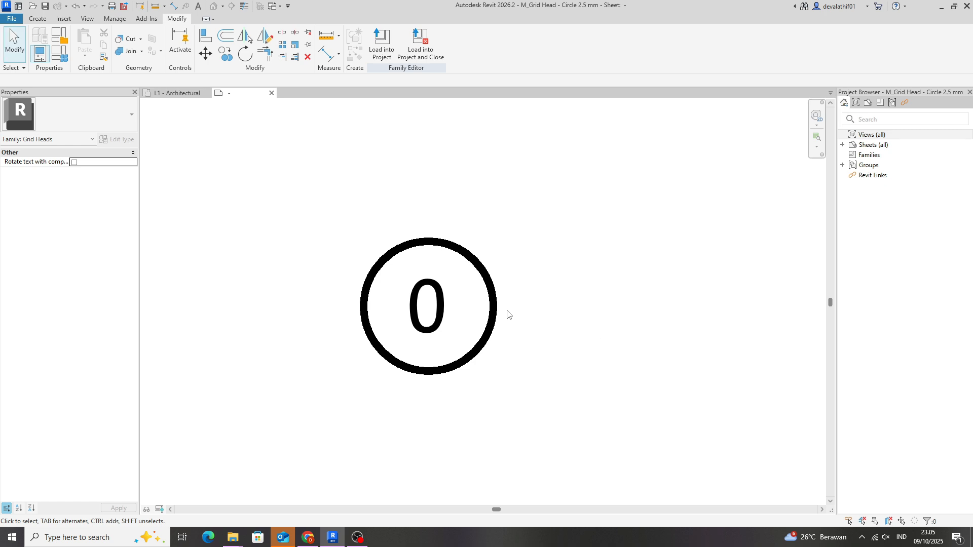
{"action": "scroll", "coordinate": [507, 313], "scroll_direction": "up", "scroll_amount": 2}
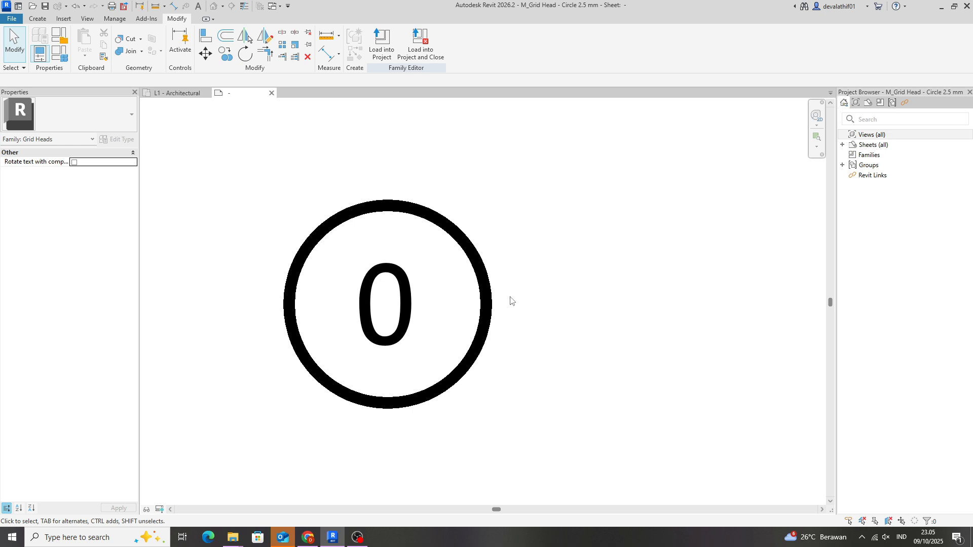
Toggle the Thin Lines display repeatedly to compare the circle's line weight, leaving Thin Lines on.
{"action": "left_click", "coordinate": [474, 259]}
{"action": "left_click", "coordinate": [459, 204]}
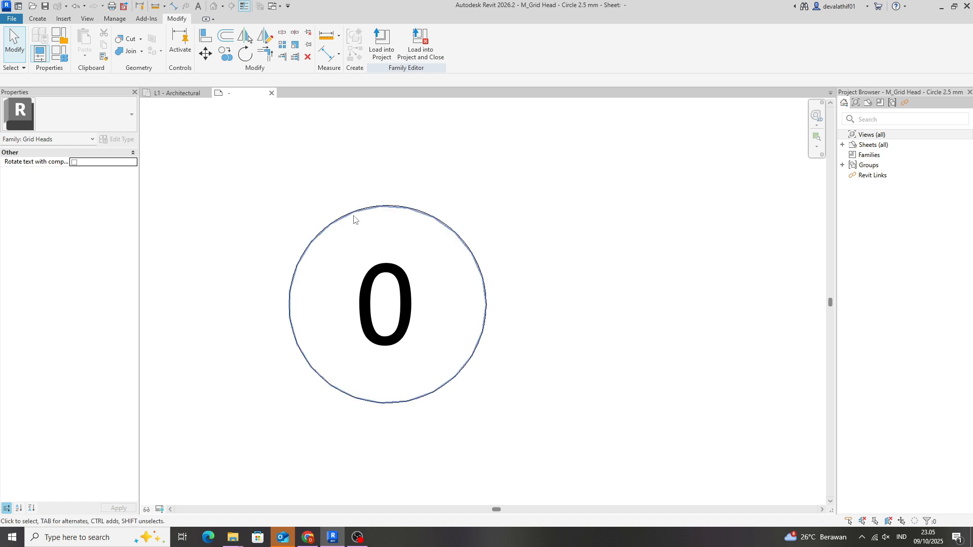
{"action": "scroll", "coordinate": [329, 252], "scroll_direction": "up", "scroll_amount": 2}
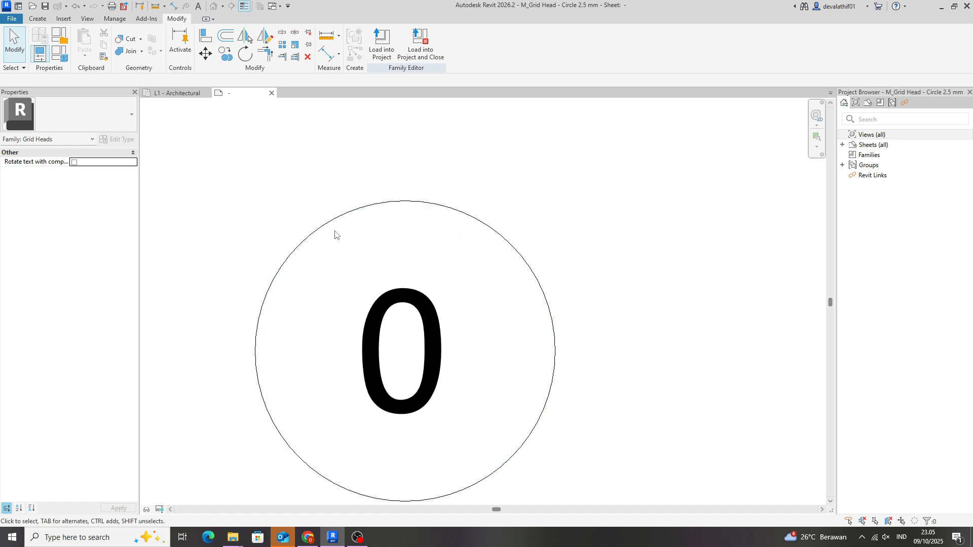
{"action": "key", "text": "t"}
{"action": "key", "text": "l"}
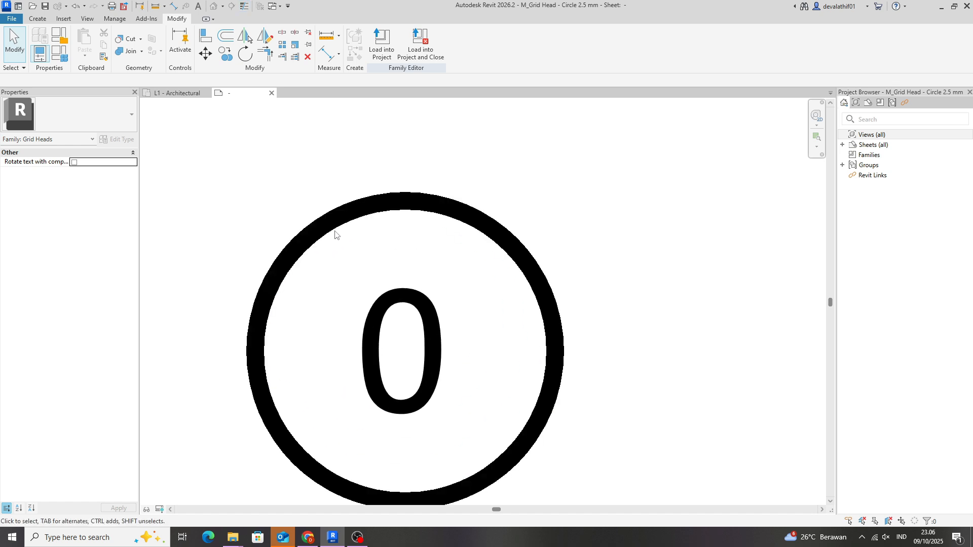
{"action": "key", "text": "t"}
{"action": "key", "text": "l"}
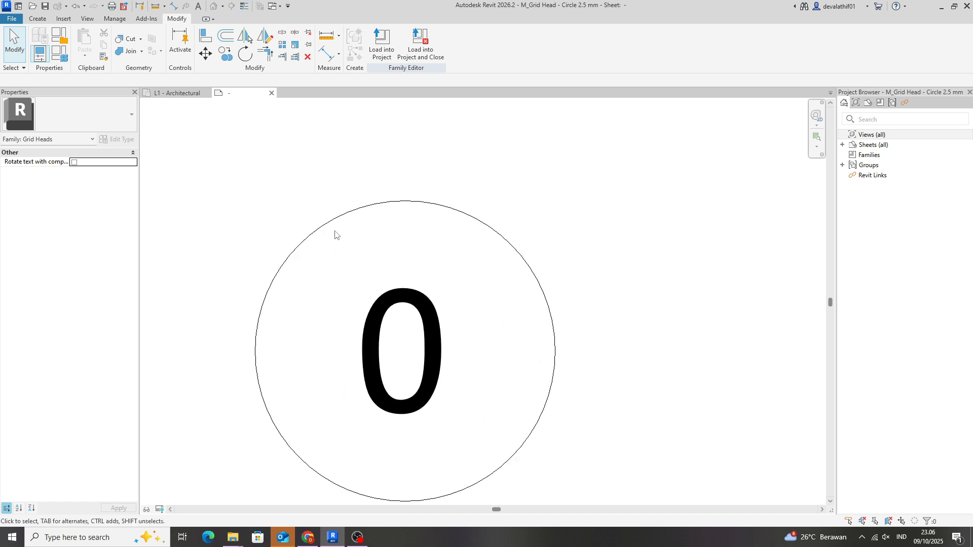
{"action": "left_click", "coordinate": [244, 6]}
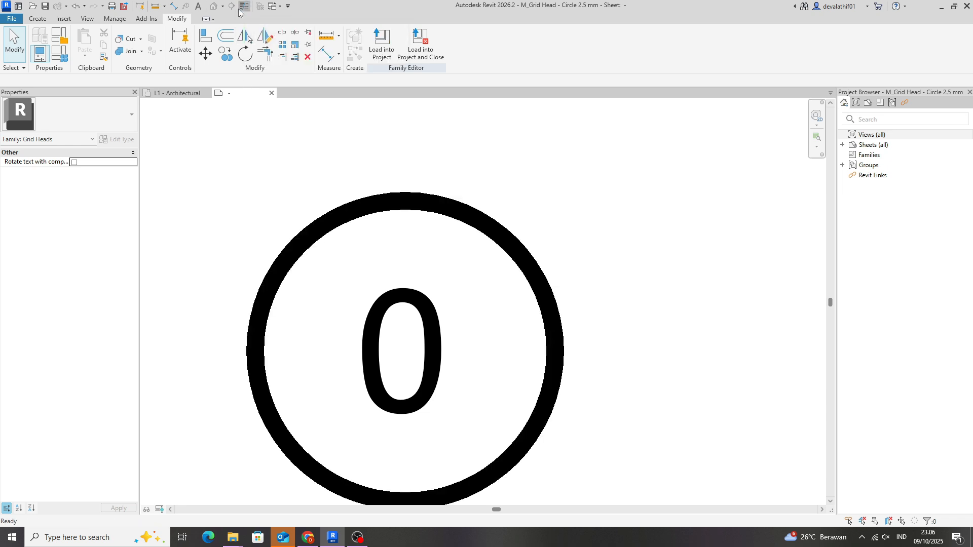
{"action": "left_click", "coordinate": [244, 6]}
{"action": "left_click", "coordinate": [244, 6]}
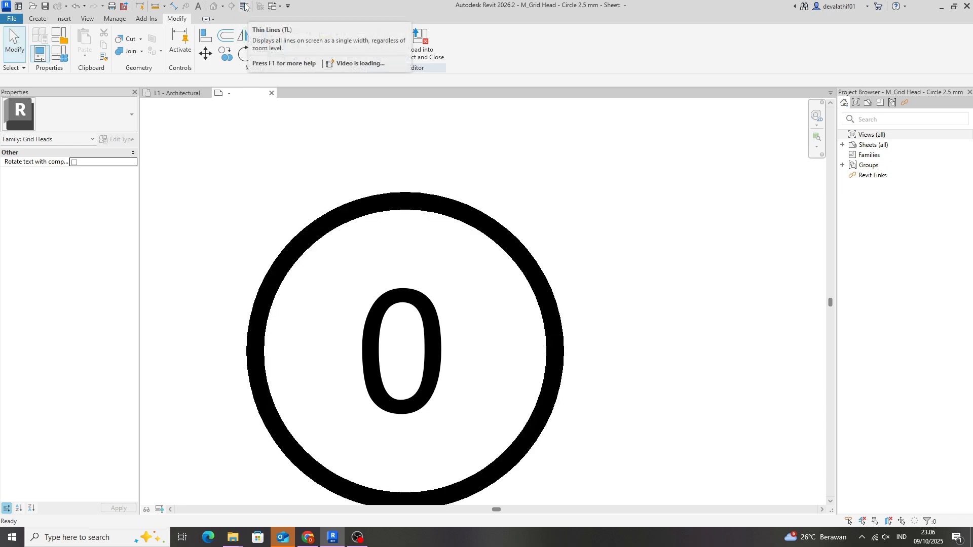
{"action": "left_click", "coordinate": [245, 6]}
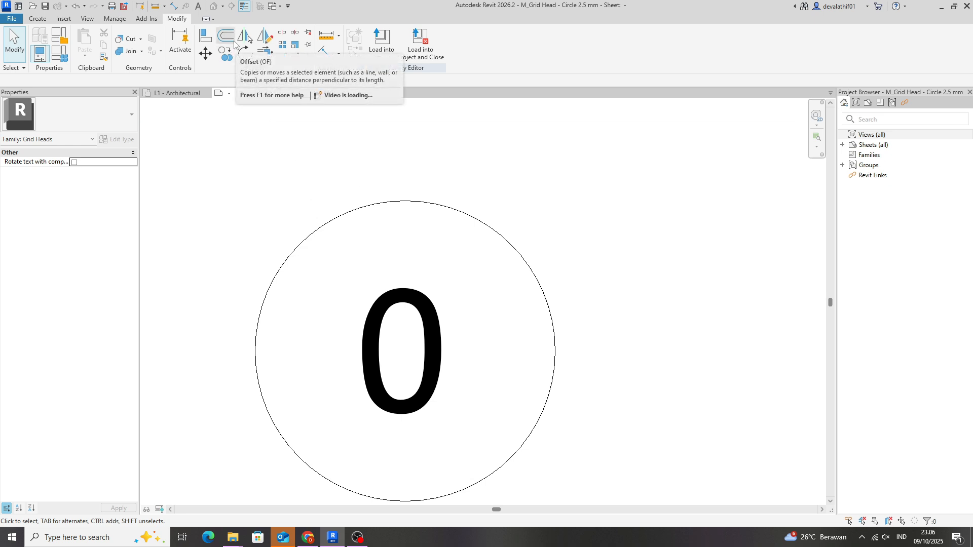
Offset a copy of the grid head circle inward by 0.3 to form a second, concentric circle.
{"action": "left_click", "coordinate": [235, 42]}
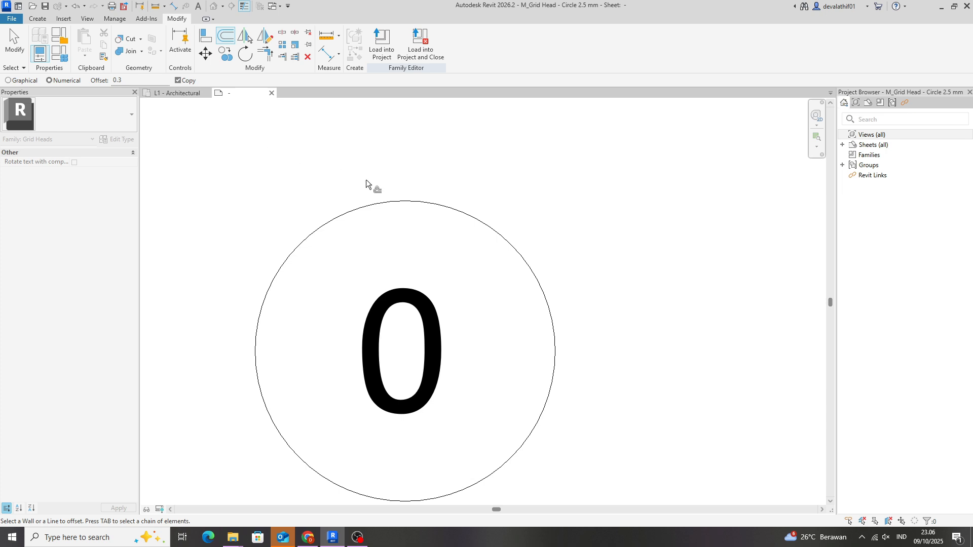
{"action": "left_click", "coordinate": [372, 210]}
{"action": "scroll", "coordinate": [615, 299], "scroll_direction": "down", "scroll_amount": 1}
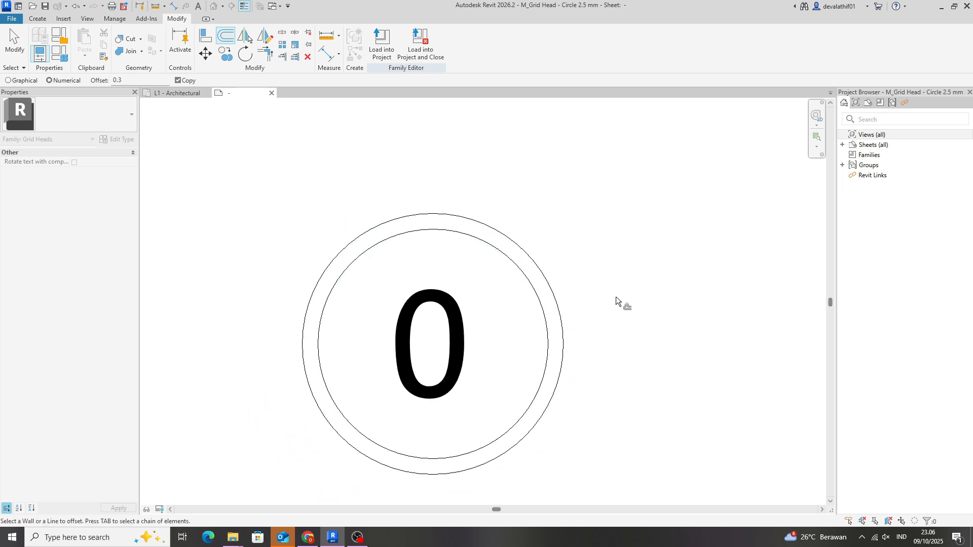
{"action": "scroll", "coordinate": [616, 301], "scroll_direction": "down", "scroll_amount": 1}
{"action": "key", "text": "Escape"}
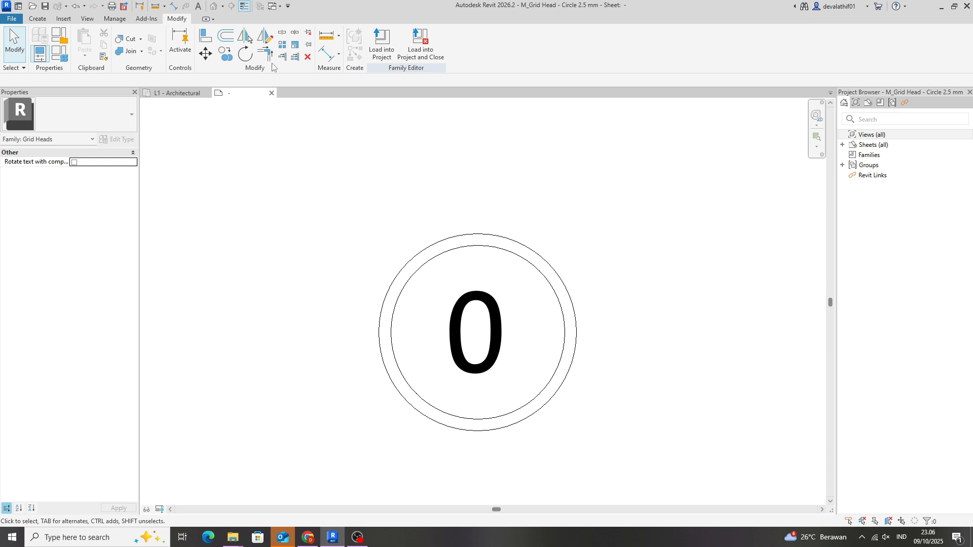
Turn off Thin Lines and examine which subcategories are available for the outer circle's line.
{"action": "left_click", "coordinate": [244, 6]}
{"action": "scroll", "coordinate": [518, 302], "scroll_direction": "up", "scroll_amount": 1}
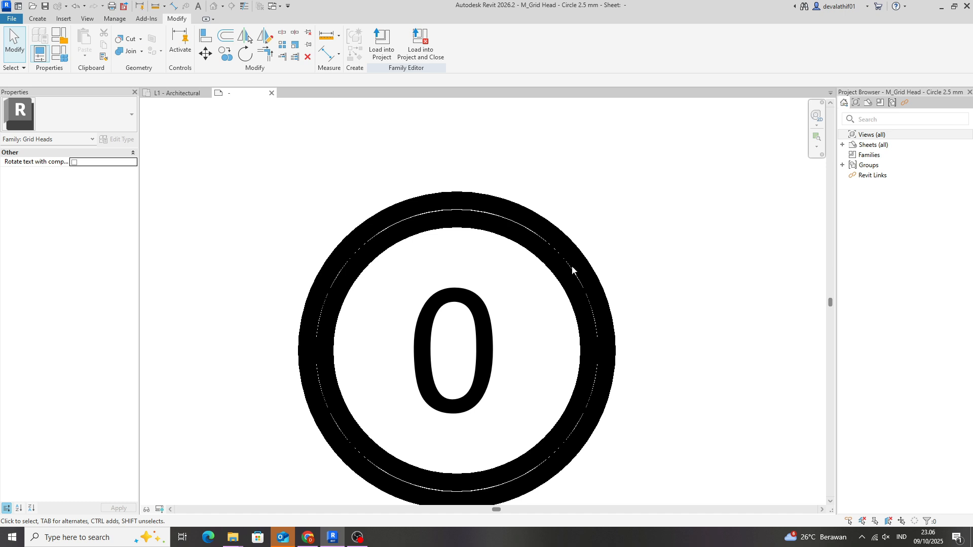
{"action": "left_click", "coordinate": [455, 199]}
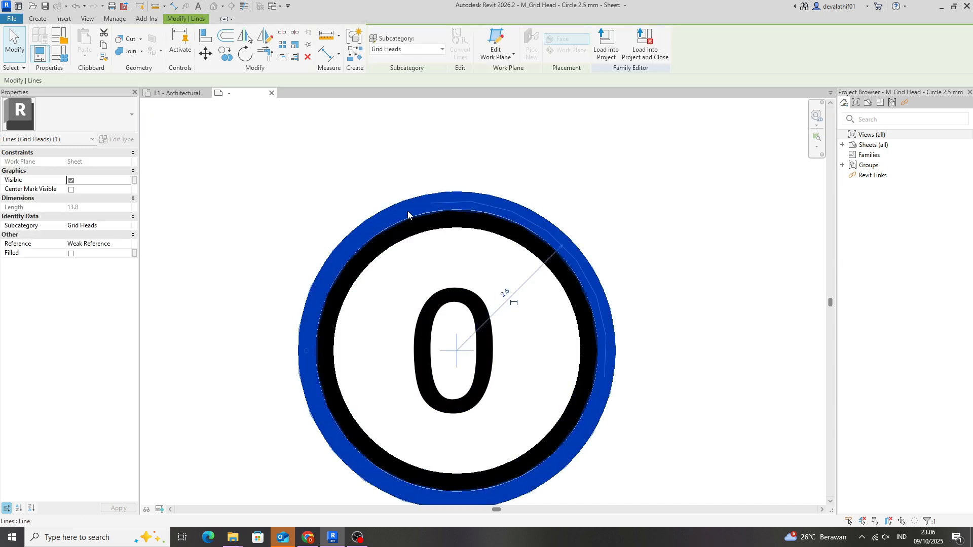
{"action": "left_click", "coordinate": [405, 161]}
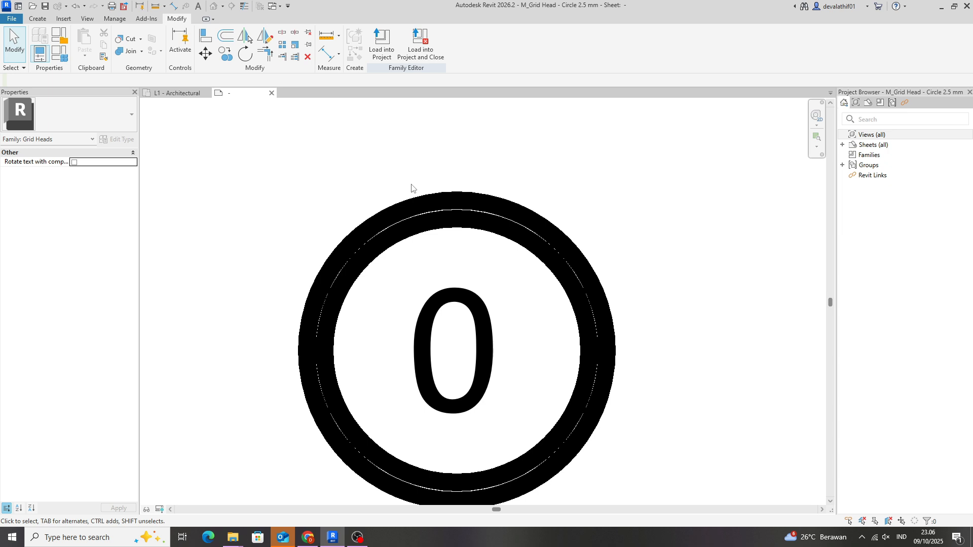
{"action": "left_click", "coordinate": [427, 204]}
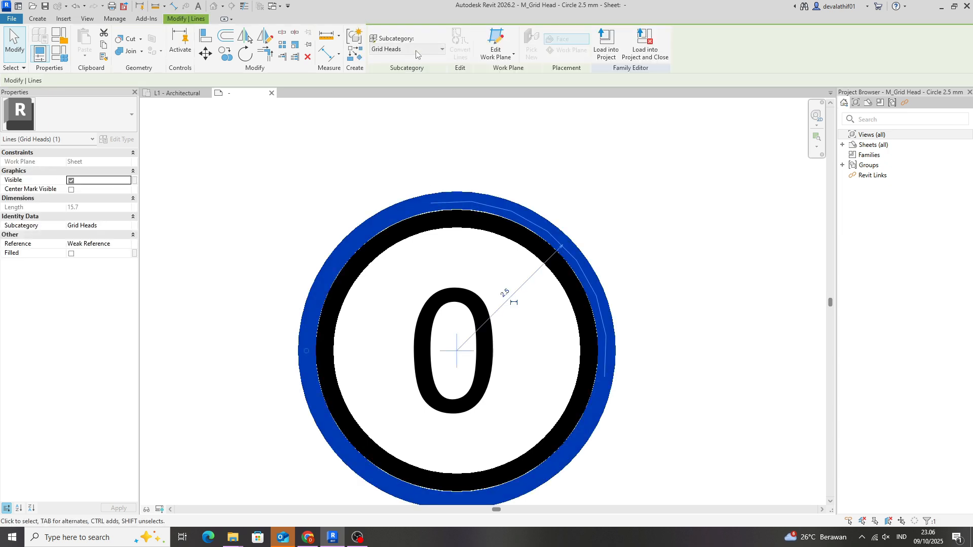
{"action": "left_click", "coordinate": [433, 51]}
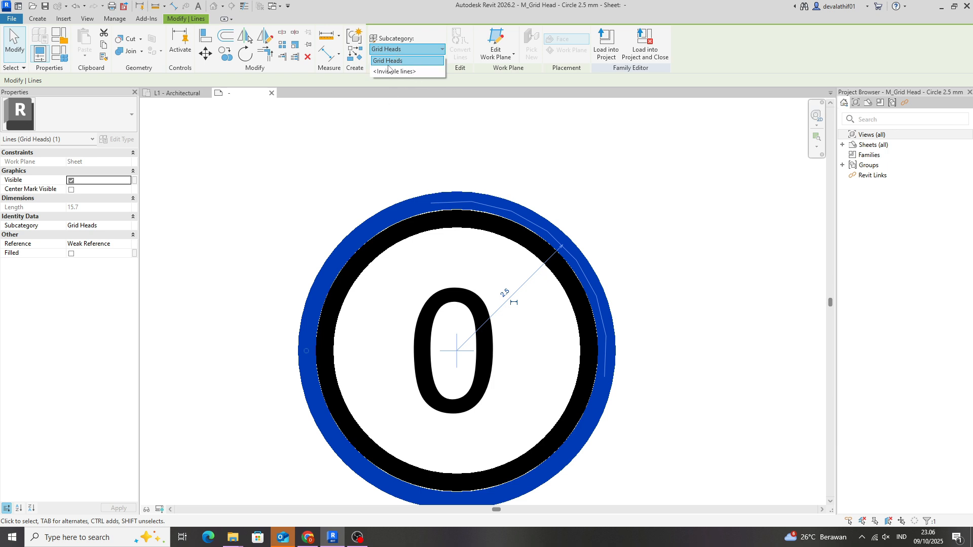
{"action": "left_click", "coordinate": [386, 140]}
{"action": "left_click", "coordinate": [386, 140]}
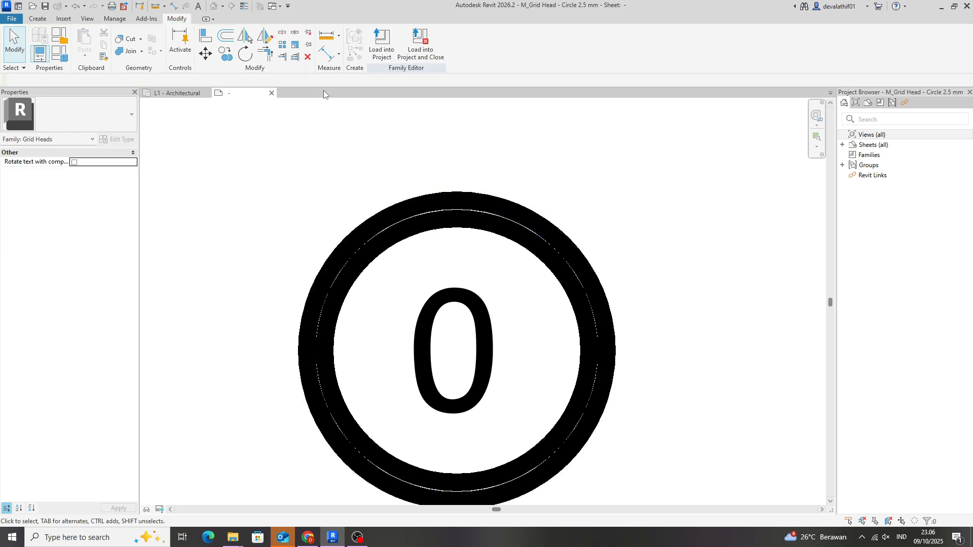
Create a new object style subcategory named Grid Heads Bold under Grid Heads.
{"action": "left_click", "coordinate": [120, 21]}
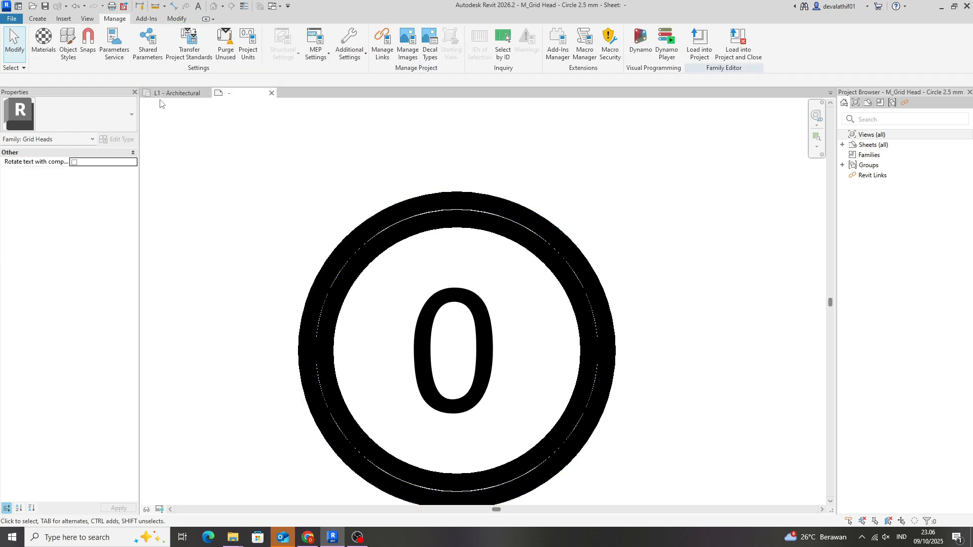
{"action": "left_click", "coordinate": [68, 43]}
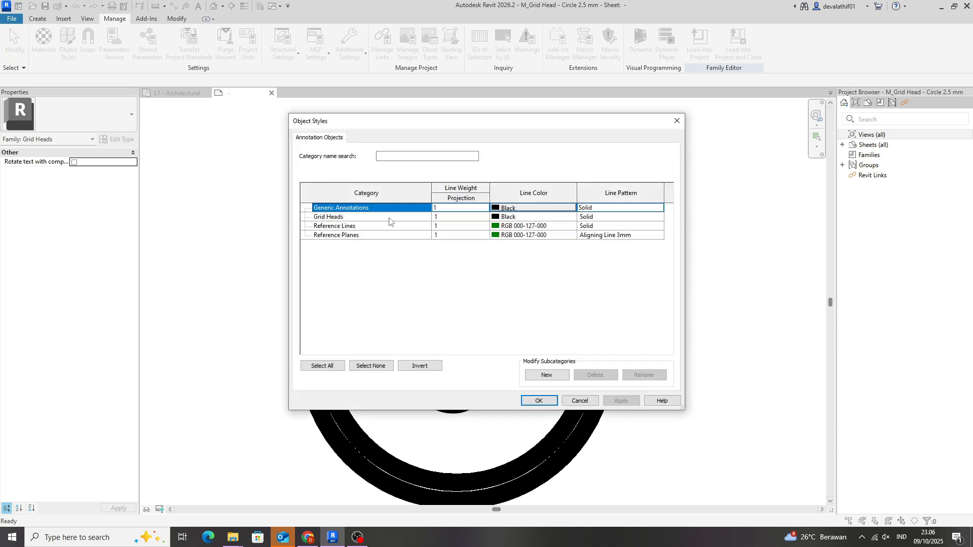
{"action": "left_click", "coordinate": [347, 218]}
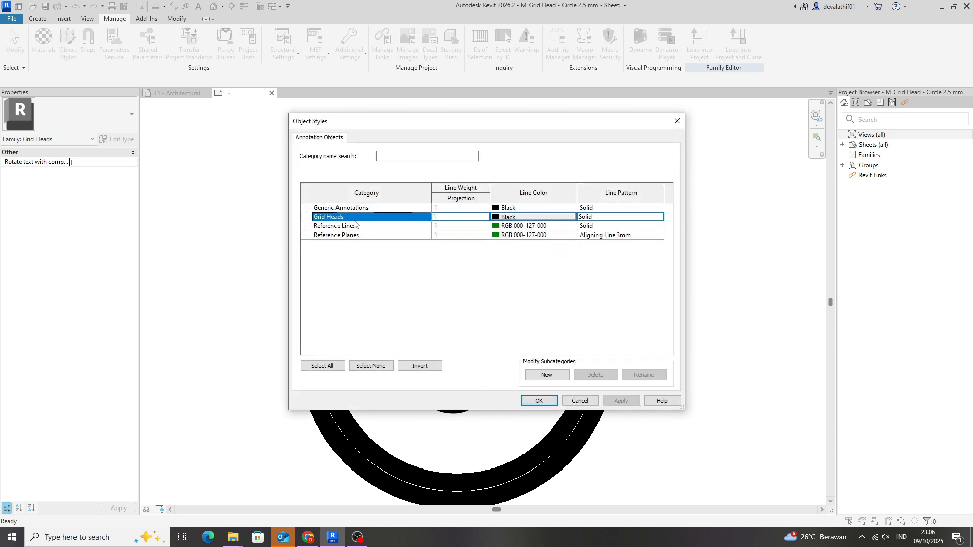
{"action": "left_click", "coordinate": [544, 376]}
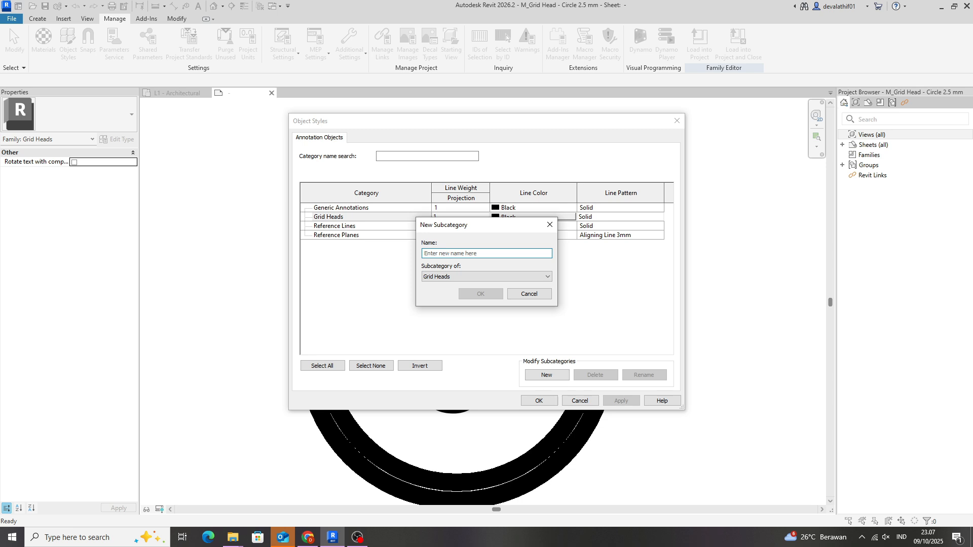
{"action": "type", "text": "Grid Heads Bold"}
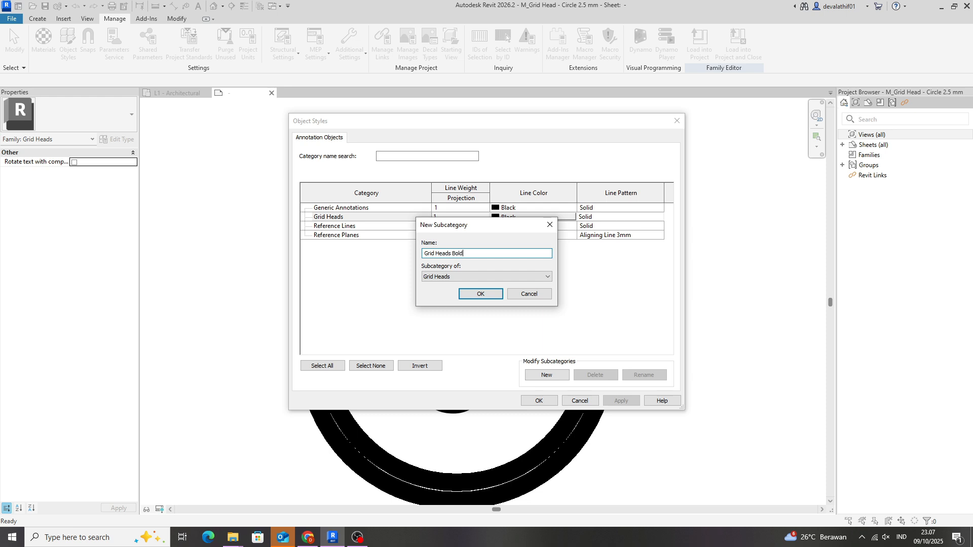
{"action": "left_click", "coordinate": [480, 294]}
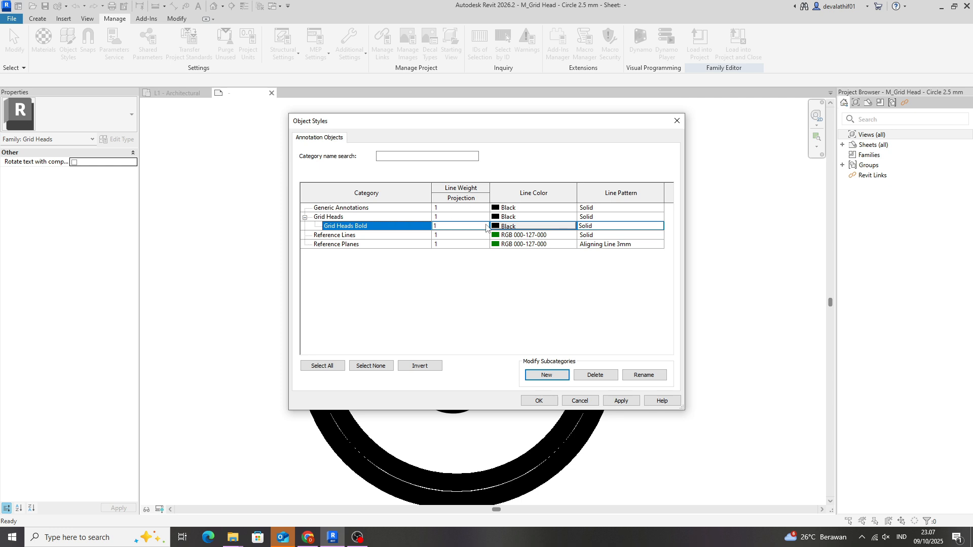
Set the Grid Heads Bold subcategory's projection line weight to 4, keeping its colour black.
{"action": "left_click", "coordinate": [486, 226]}
{"action": "left_click", "coordinate": [485, 226]}
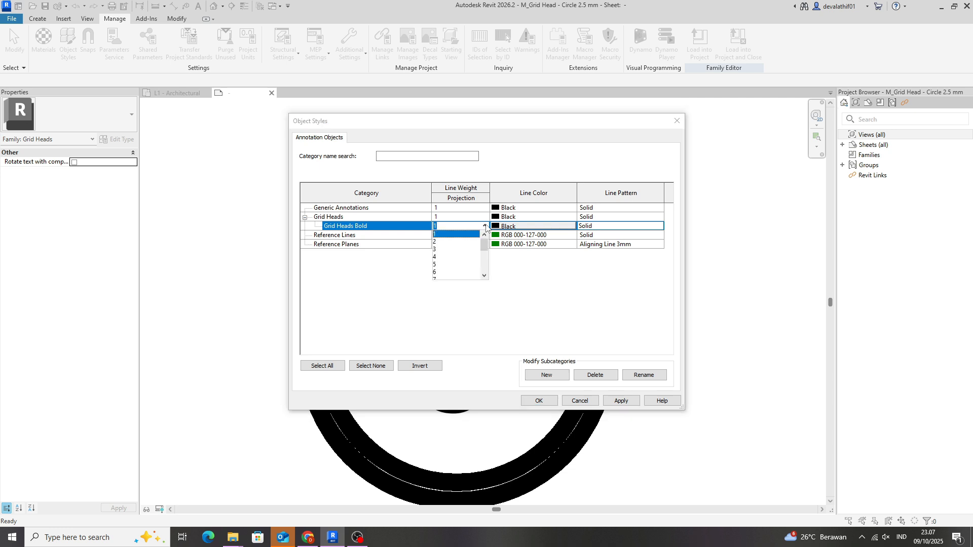
{"action": "left_click", "coordinate": [438, 257]}
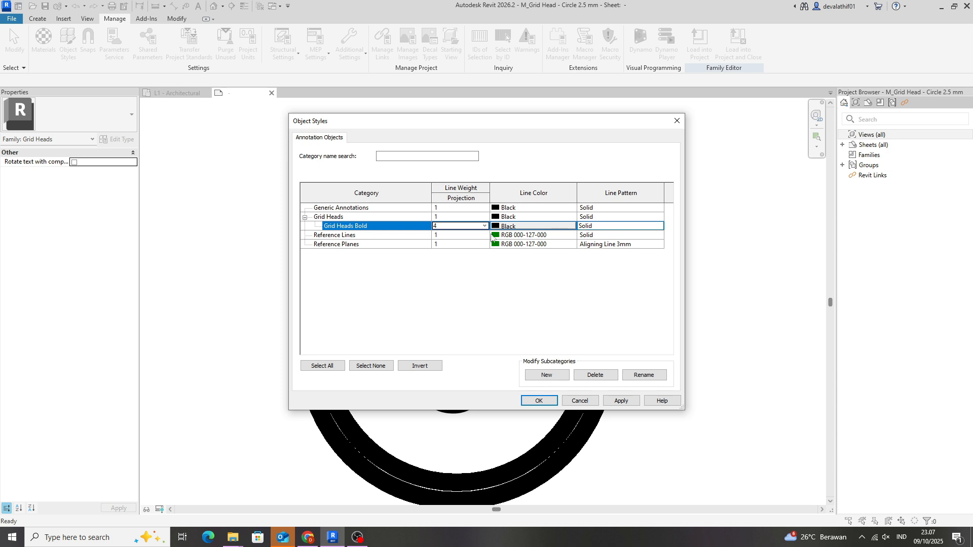
{"action": "left_click", "coordinate": [508, 227]}
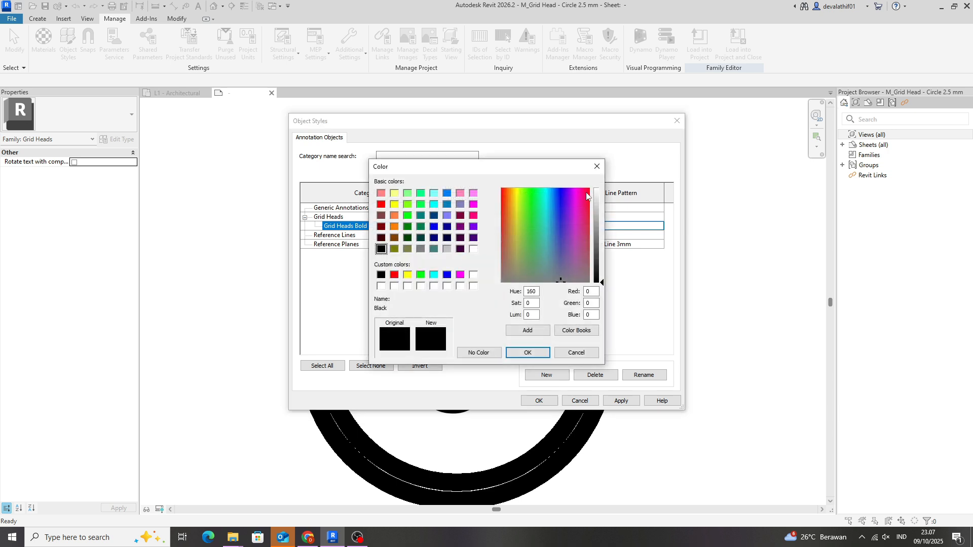
{"action": "left_click", "coordinate": [597, 166]}
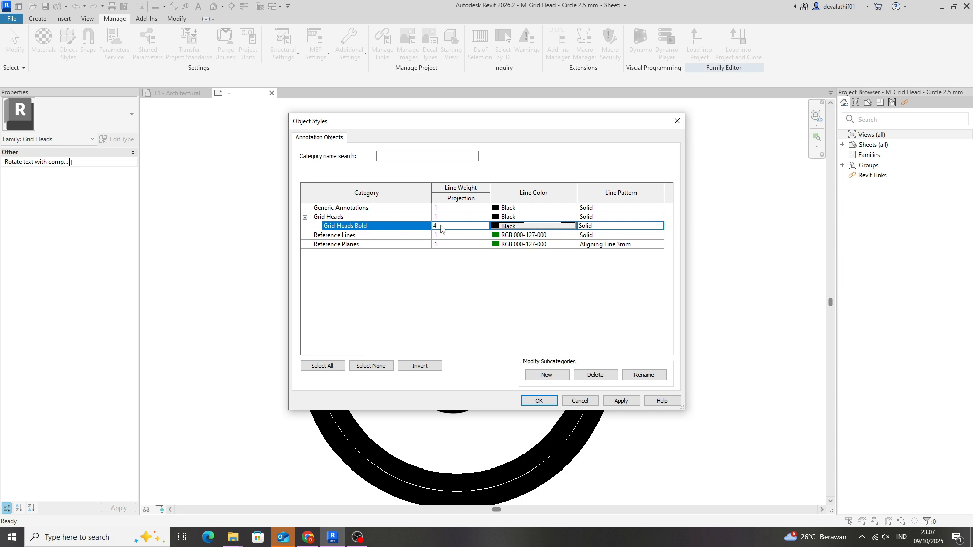
{"action": "left_click", "coordinate": [540, 400]}
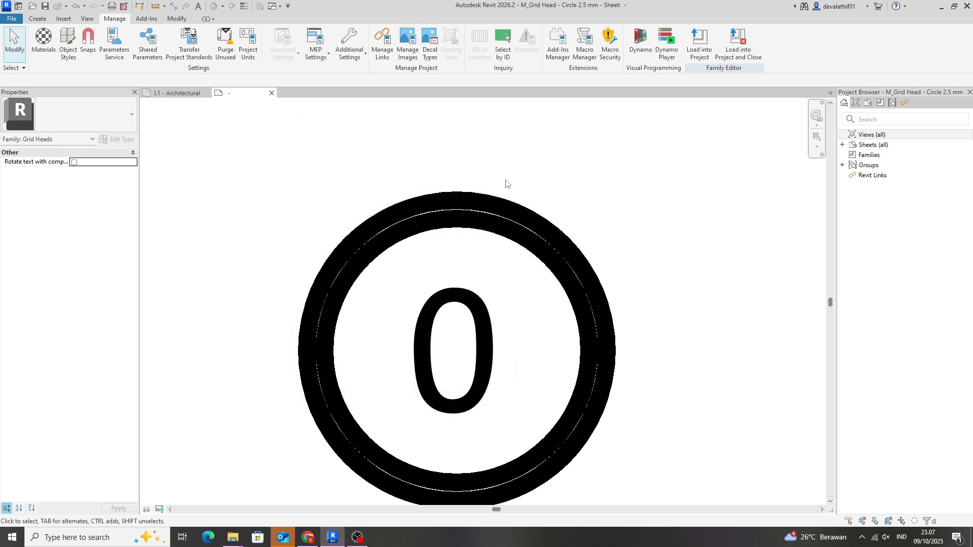
Assign the outer circle of the grid head to the Grid Heads Bold subcategory.
{"action": "left_click", "coordinate": [500, 206]}
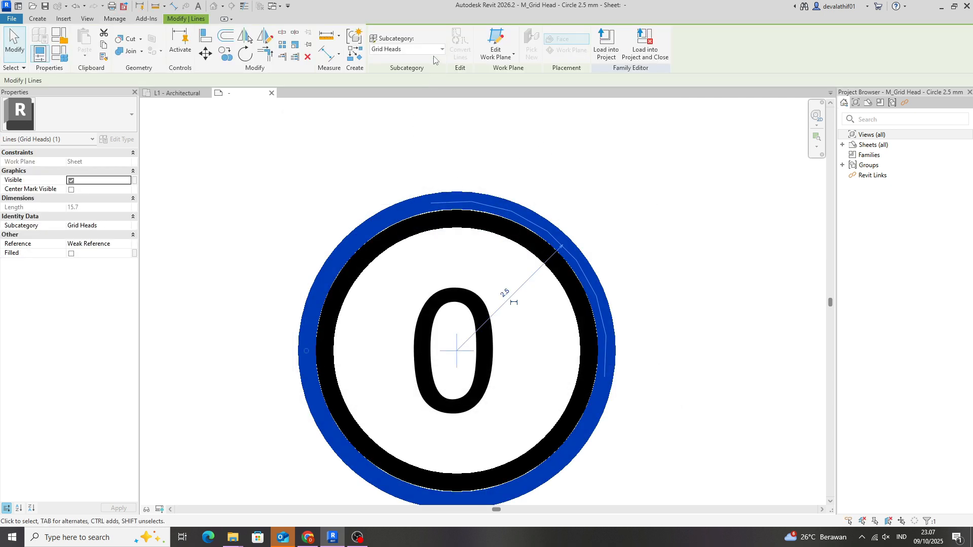
{"action": "left_click", "coordinate": [433, 49]}
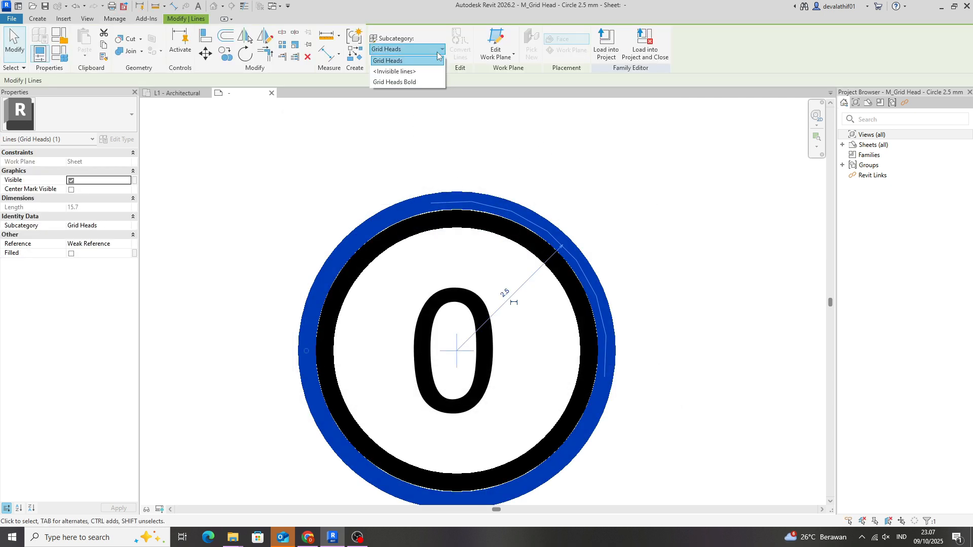
{"action": "left_click", "coordinate": [403, 83]}
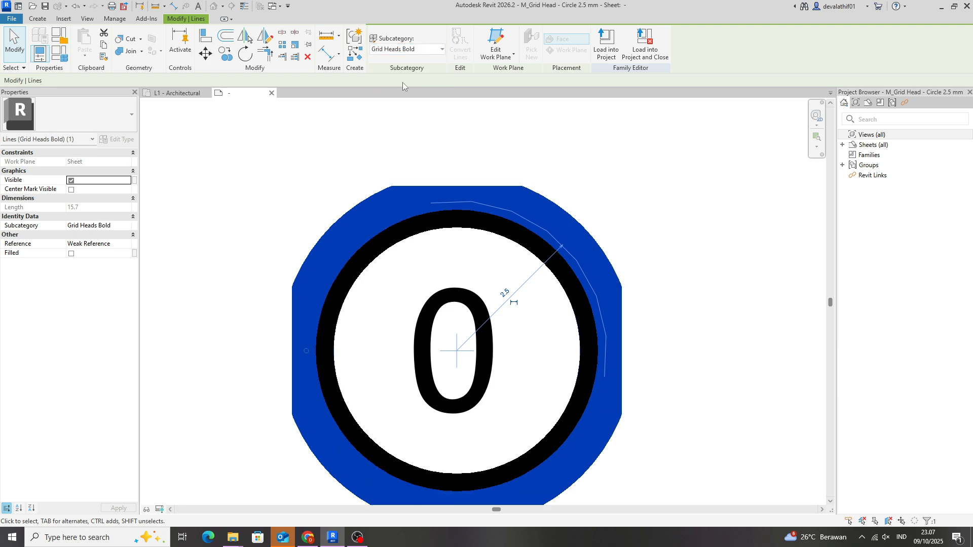
{"action": "left_click", "coordinate": [514, 154]}
{"action": "scroll", "coordinate": [493, 217], "scroll_direction": "down", "scroll_amount": 2}
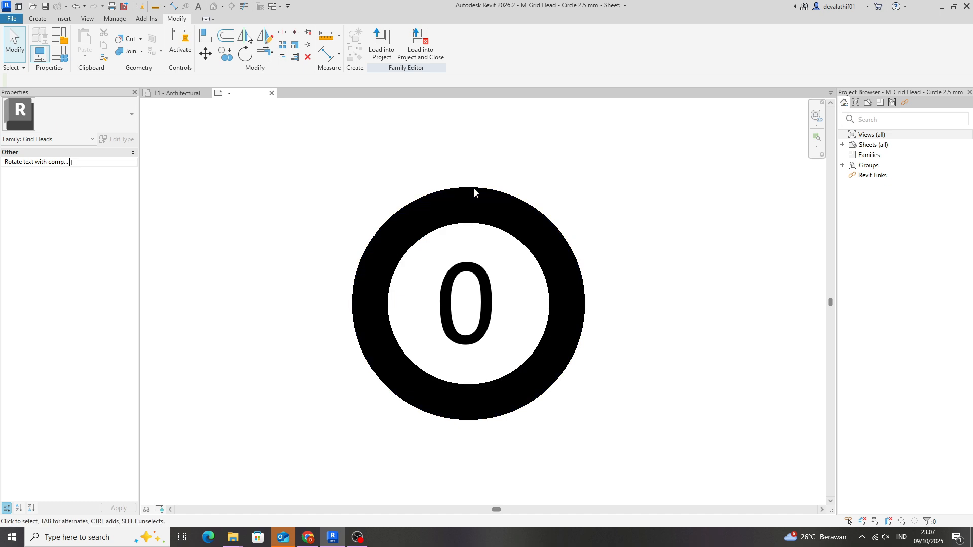
Turn on Thin Lines and load the edited grid head family into the Rumah 6x12 project.
{"action": "left_click", "coordinate": [477, 208]}
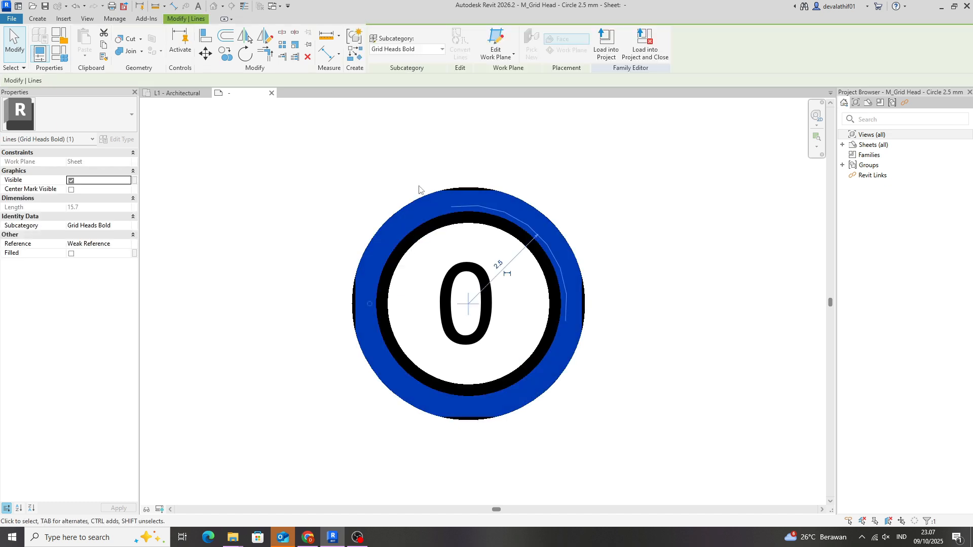
{"action": "left_click", "coordinate": [244, 6]}
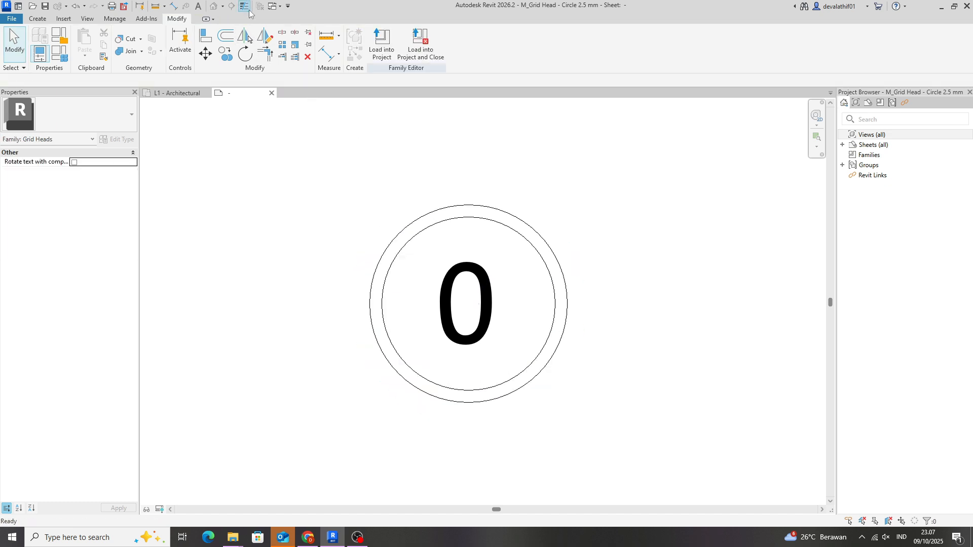
{"action": "left_click", "coordinate": [415, 224]}
{"action": "left_click", "coordinate": [401, 193]}
{"action": "left_click", "coordinate": [385, 56]}
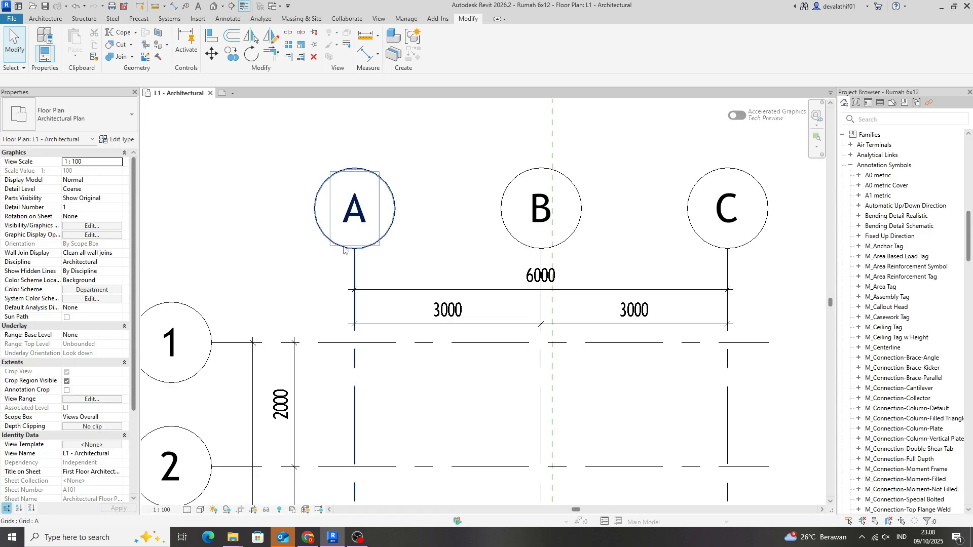
Locate the M_Grid Head - Circle 2.5 mm family among the project's annotation symbols and expand its types.
{"action": "scroll", "coordinate": [890, 365], "scroll_direction": "down", "scroll_amount": 10}
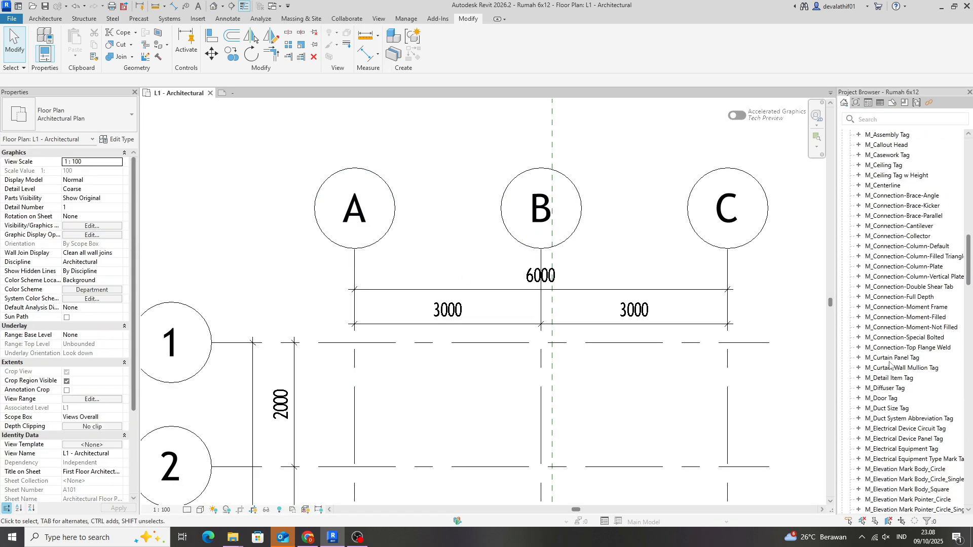
{"action": "scroll", "coordinate": [890, 365], "scroll_direction": "down", "scroll_amount": 10}
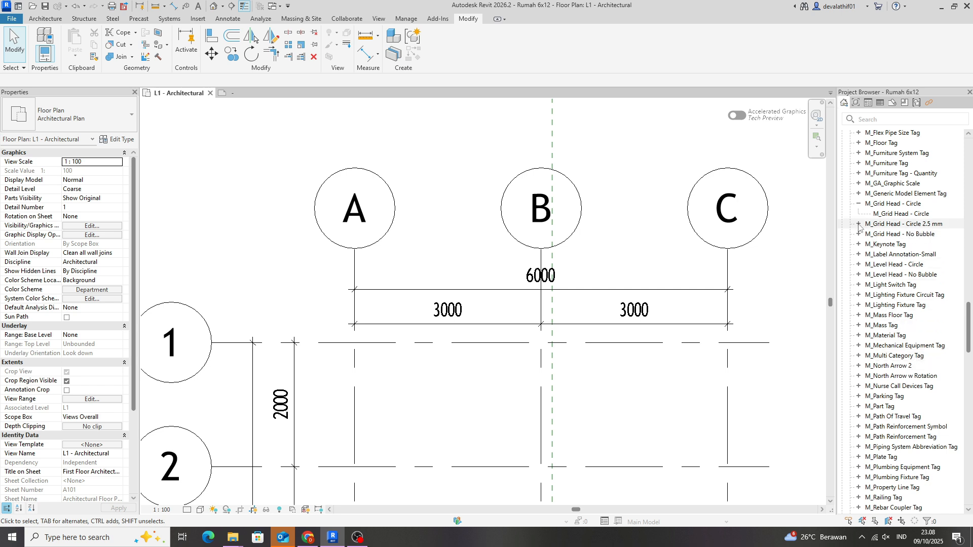
{"action": "double_click", "coordinate": [925, 224]}
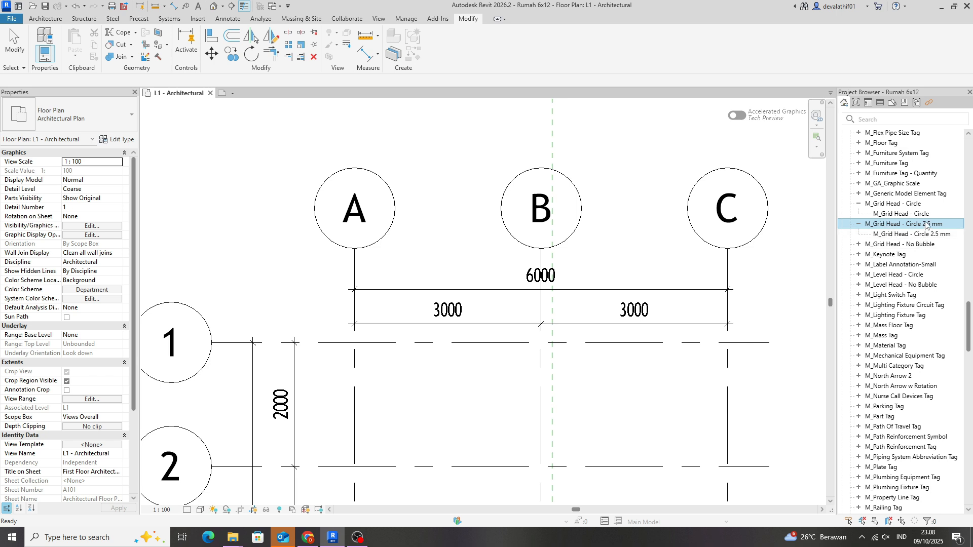
{"action": "left_click", "coordinate": [451, 249]}
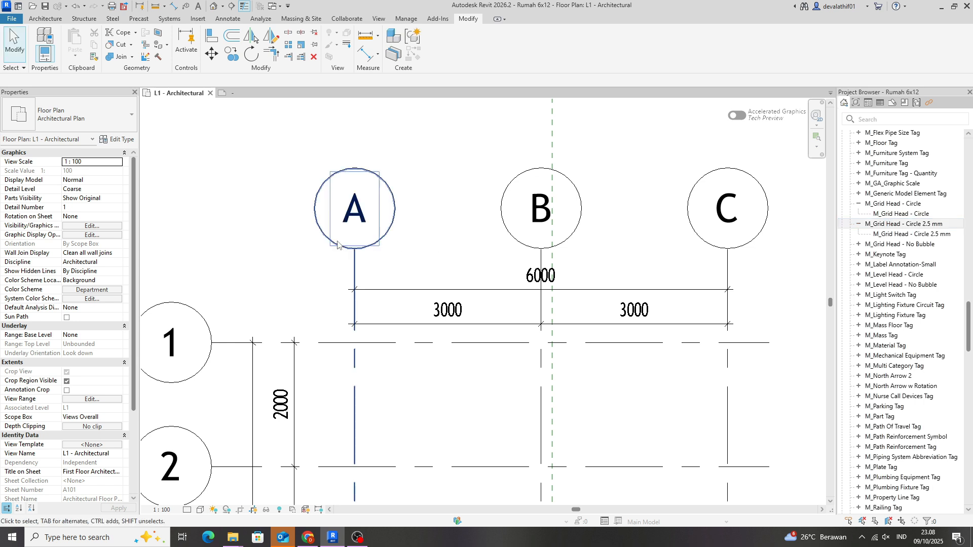
Duplicate grid A's type under the name 2.5 mm Bubble.
{"action": "left_click", "coordinate": [354, 269]}
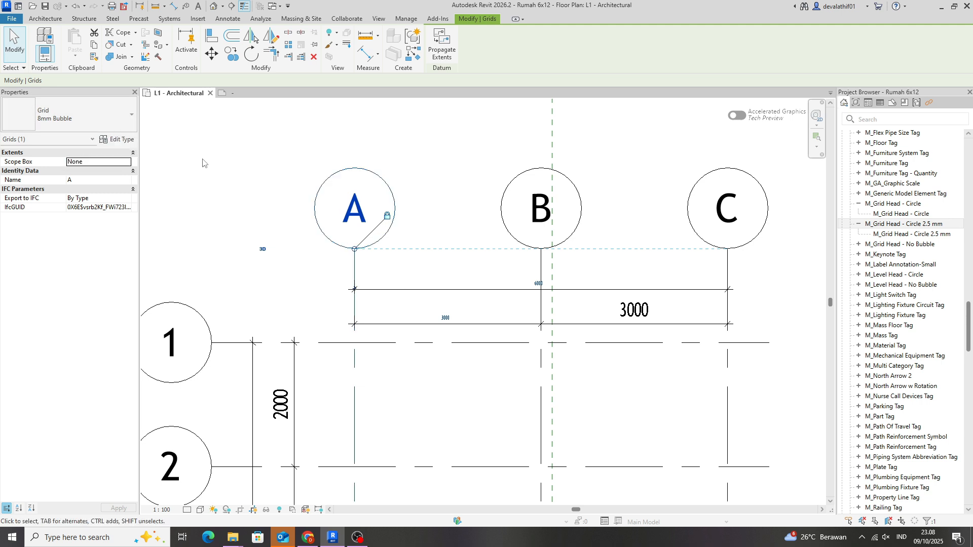
{"action": "left_click", "coordinate": [122, 139]}
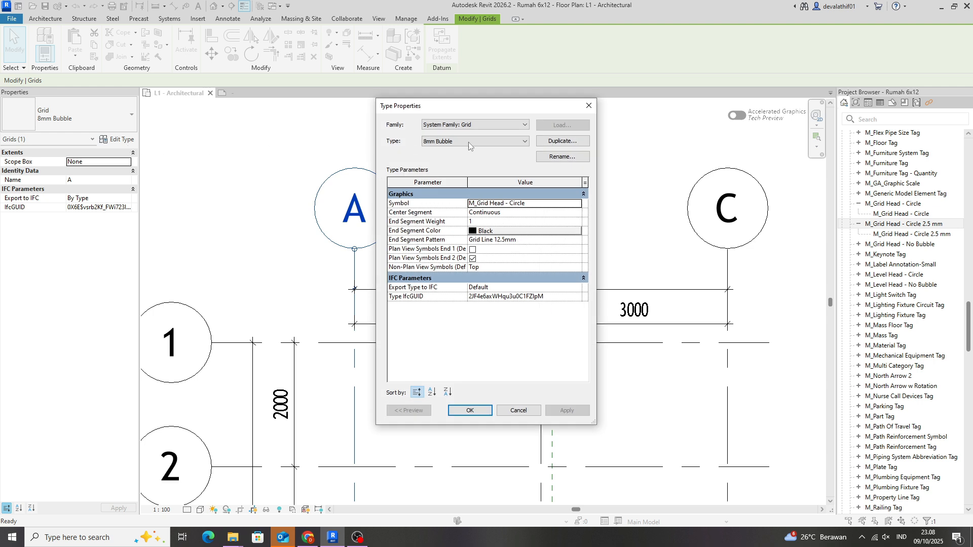
{"action": "left_click", "coordinate": [562, 141]}
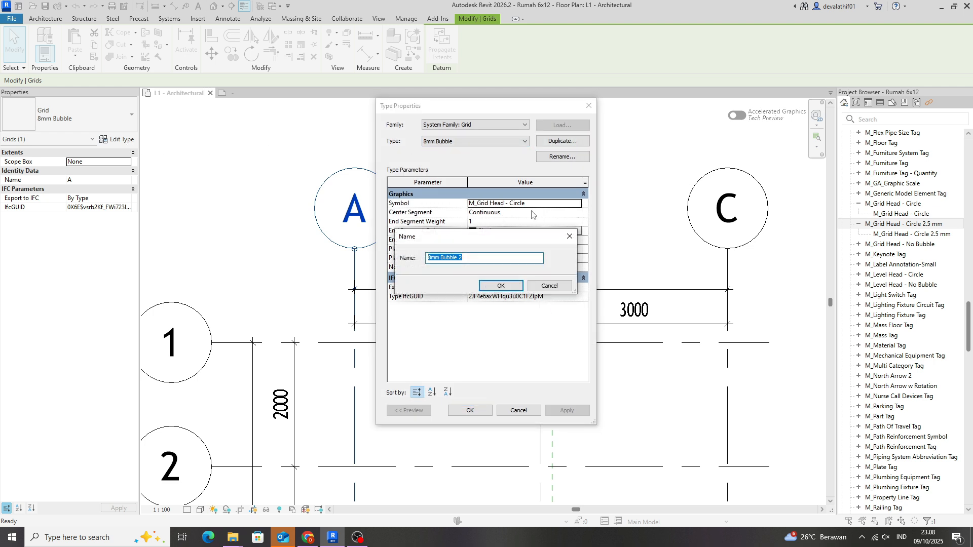
{"action": "type", "text": "2.5"}
{"action": "left_click", "coordinate": [500, 287]}
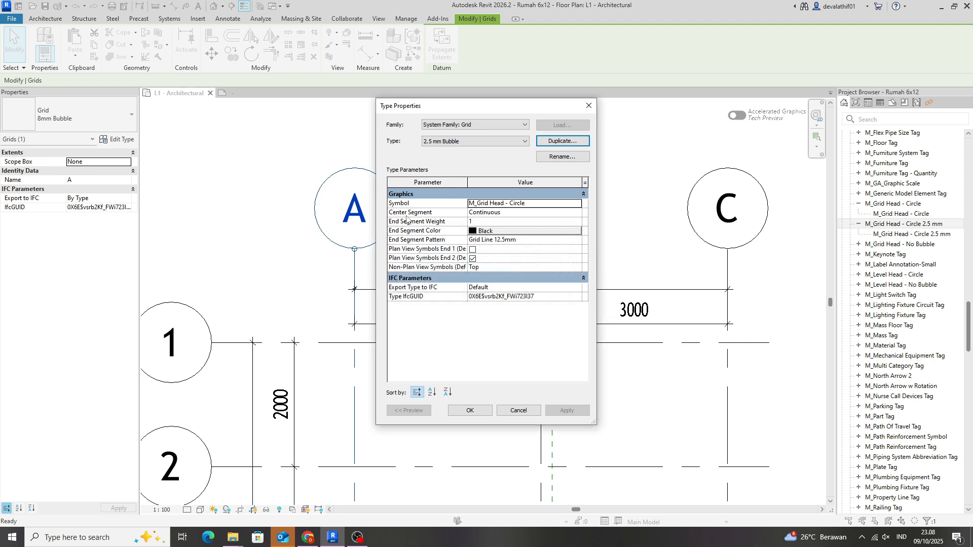
Set the 2.5 mm Bubble grid type's symbol to M_Grid Head - Circle 2.5 mm.
{"action": "left_click", "coordinate": [577, 208]}
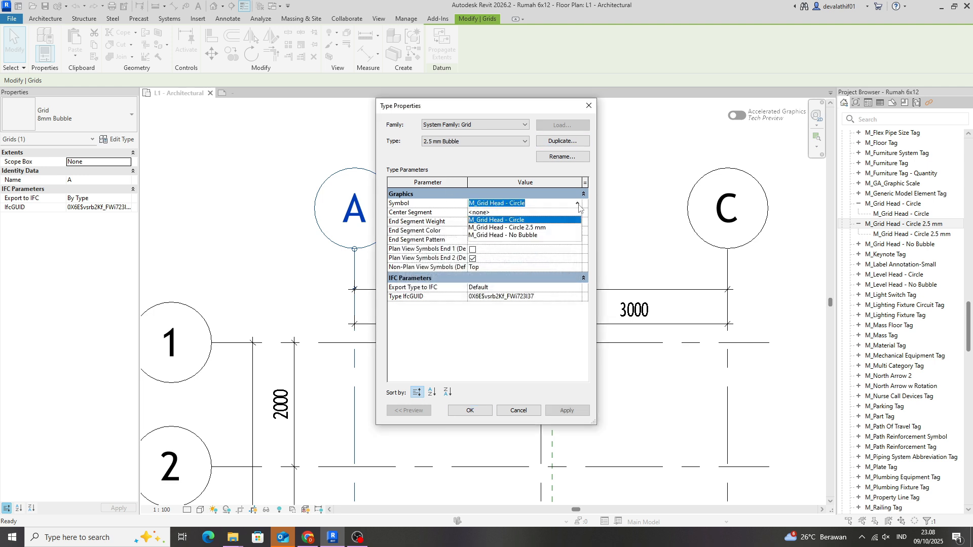
{"action": "left_click", "coordinate": [522, 228]}
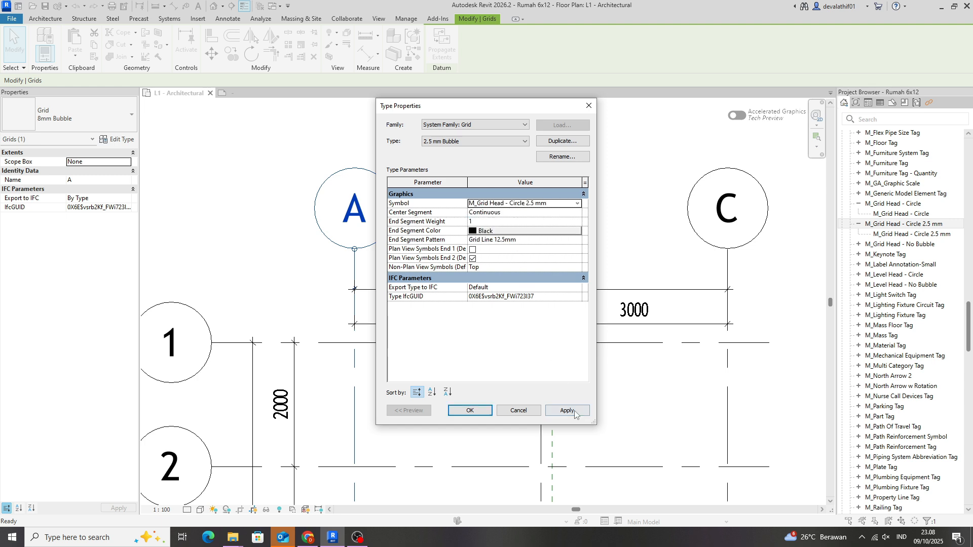
{"action": "left_click", "coordinate": [470, 412]}
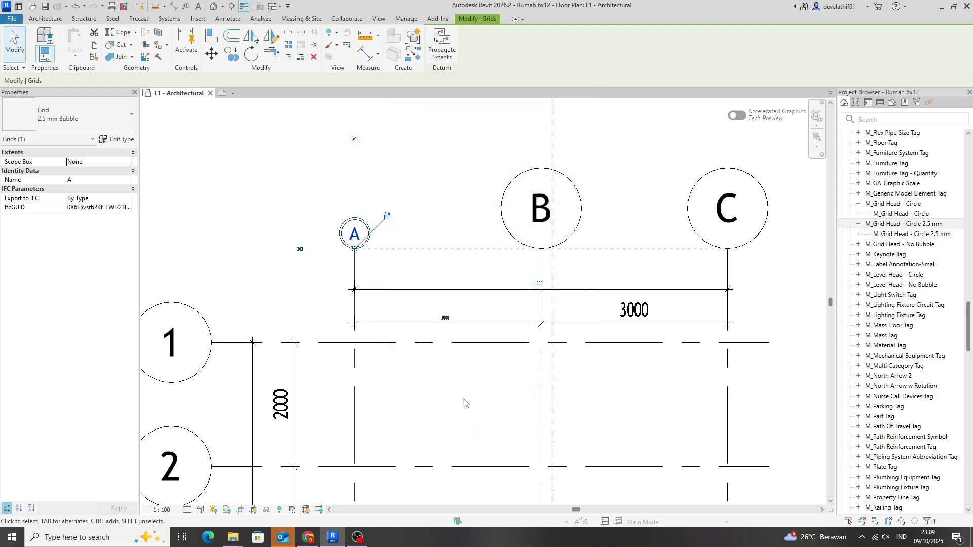
Turn off Thin Lines in the floor plan and inspect the line weights of grid A's double-circle head.
{"action": "scroll", "coordinate": [310, 238], "scroll_direction": "up", "scroll_amount": 4}
{"action": "left_click", "coordinate": [340, 159]}
{"action": "scroll", "coordinate": [367, 251], "scroll_direction": "down", "scroll_amount": 3}
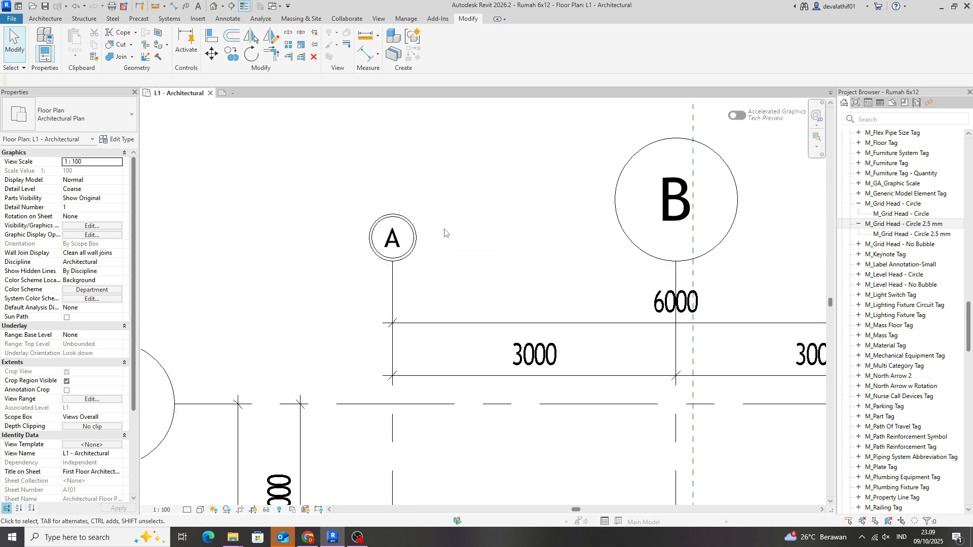
{"action": "scroll", "coordinate": [455, 228], "scroll_direction": "up", "scroll_amount": 3}
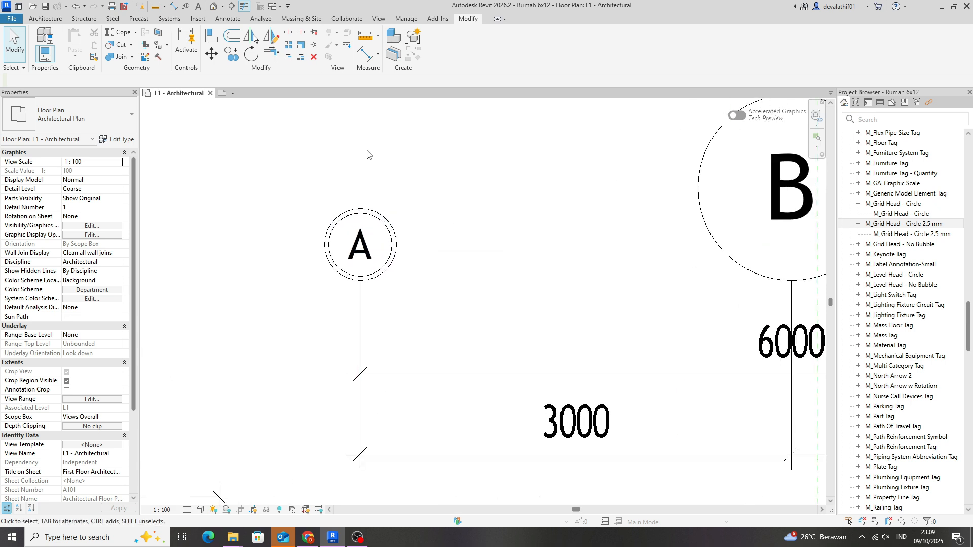
{"action": "key", "text": "t"}
{"action": "key", "text": "l"}
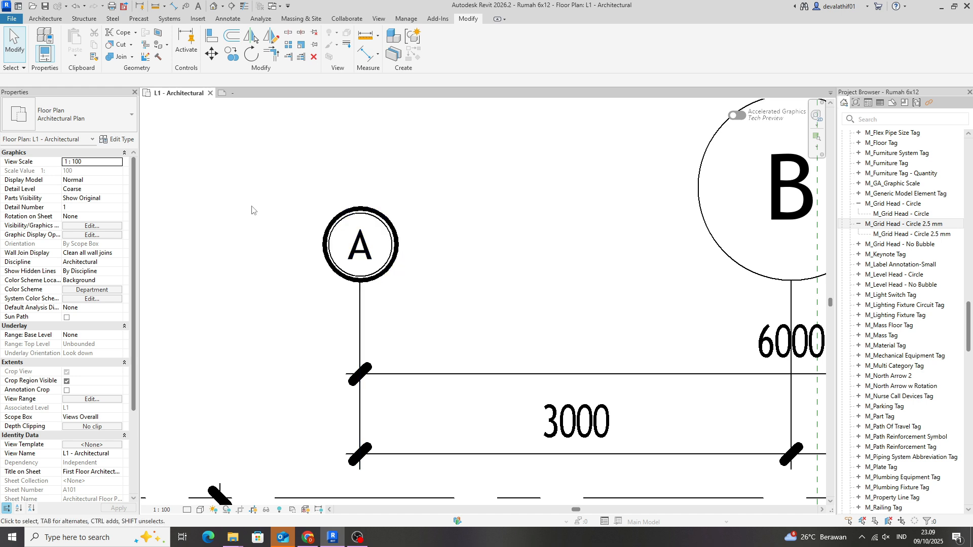
{"action": "scroll", "coordinate": [507, 250], "scroll_direction": "down", "scroll_amount": 4}
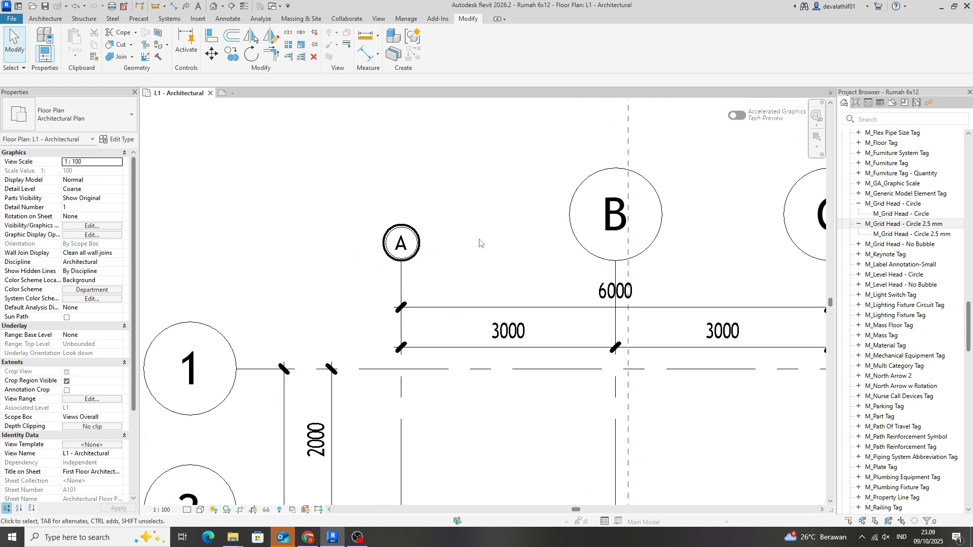
Match grid A's type onto vertical grids B and C.
{"action": "key", "text": "m"}
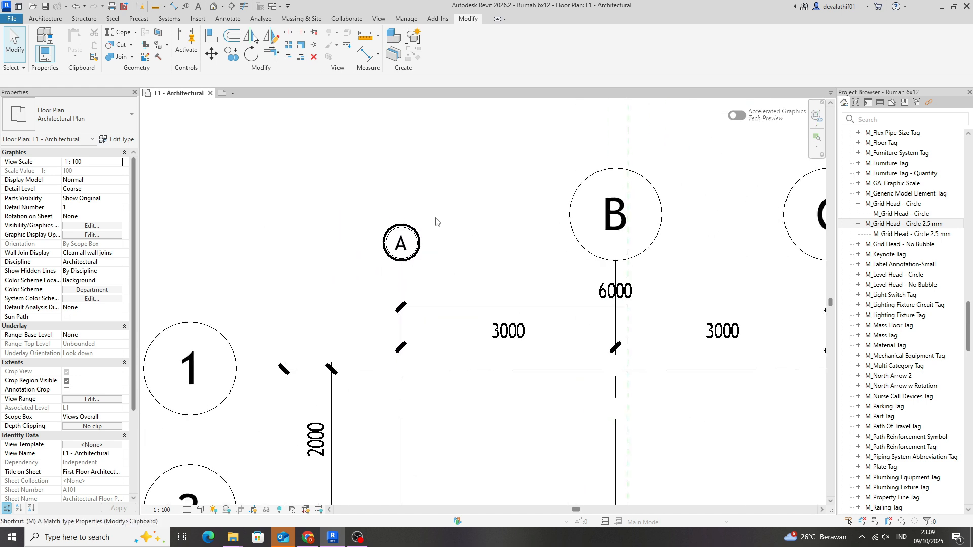
{"action": "key", "text": "a"}
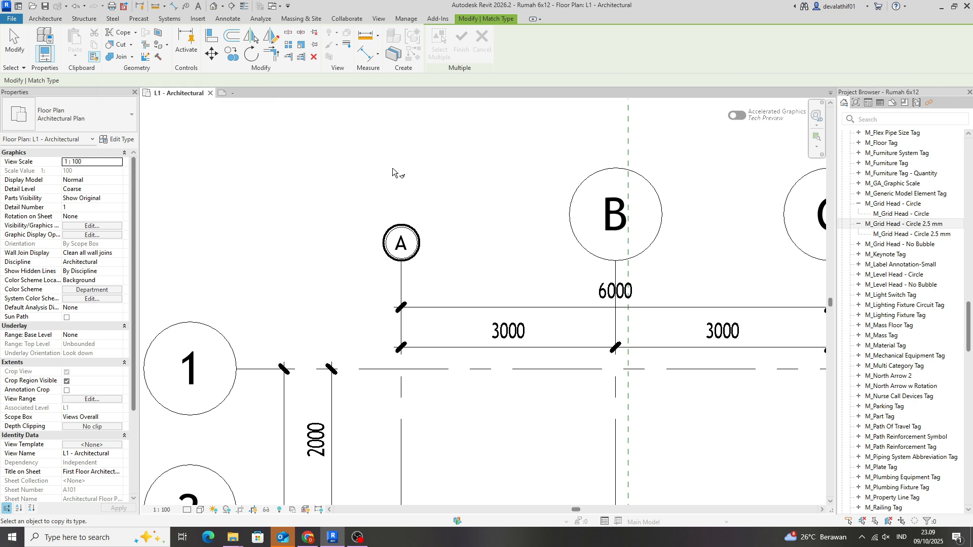
{"action": "left_click", "coordinate": [403, 279]}
{"action": "left_click", "coordinate": [617, 274]}
{"action": "scroll", "coordinate": [428, 251], "scroll_direction": "down", "scroll_amount": 2}
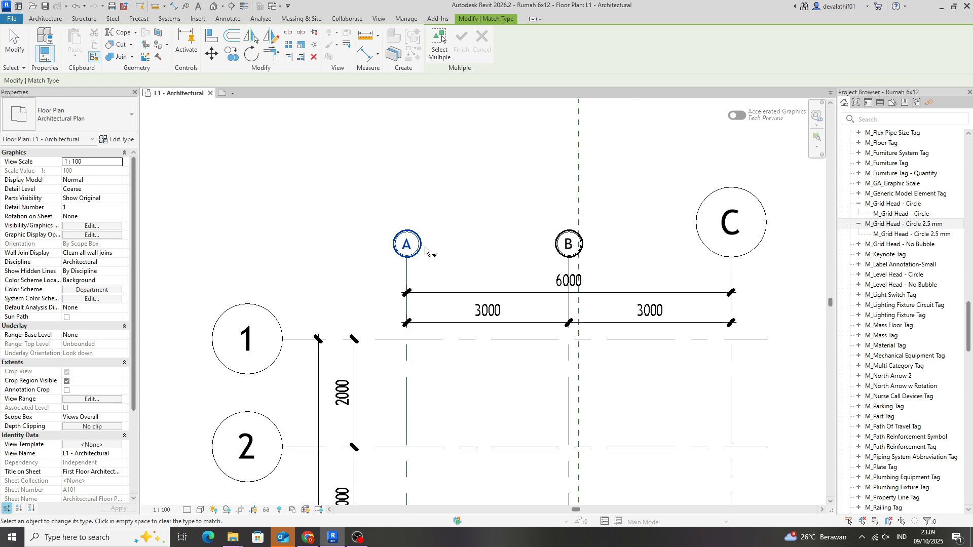
{"action": "left_click", "coordinate": [732, 278]}
{"action": "scroll", "coordinate": [471, 155], "scroll_direction": "down", "scroll_amount": 1}
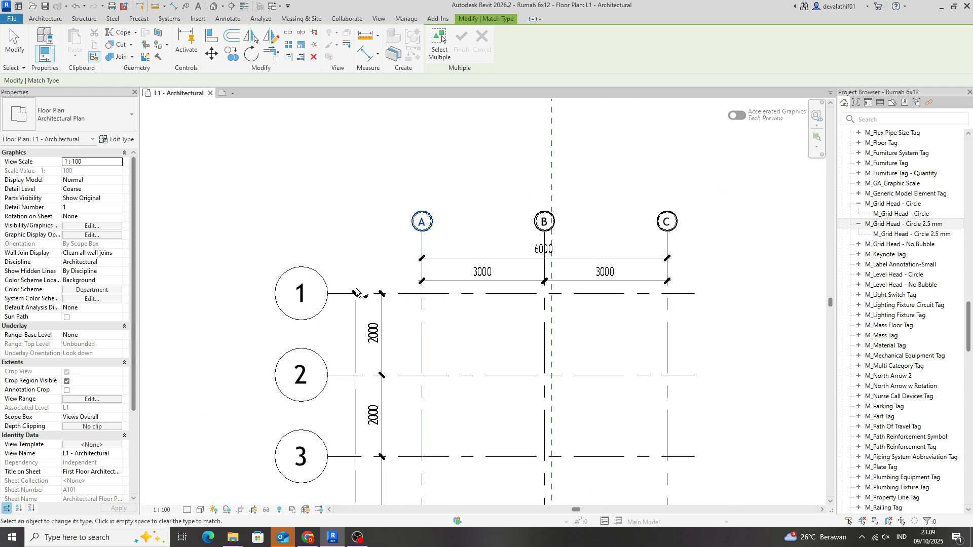
Apply the matched 2.5 mm Bubble type to horizontal grids 1 through 6.
{"action": "scroll", "coordinate": [349, 296], "scroll_direction": "up", "scroll_amount": 2}
{"action": "left_click", "coordinate": [339, 293]}
{"action": "middle_click_drag", "start_coordinate": [330, 361], "coordinate": [324, 270]}
{"action": "left_click", "coordinate": [336, 325]}
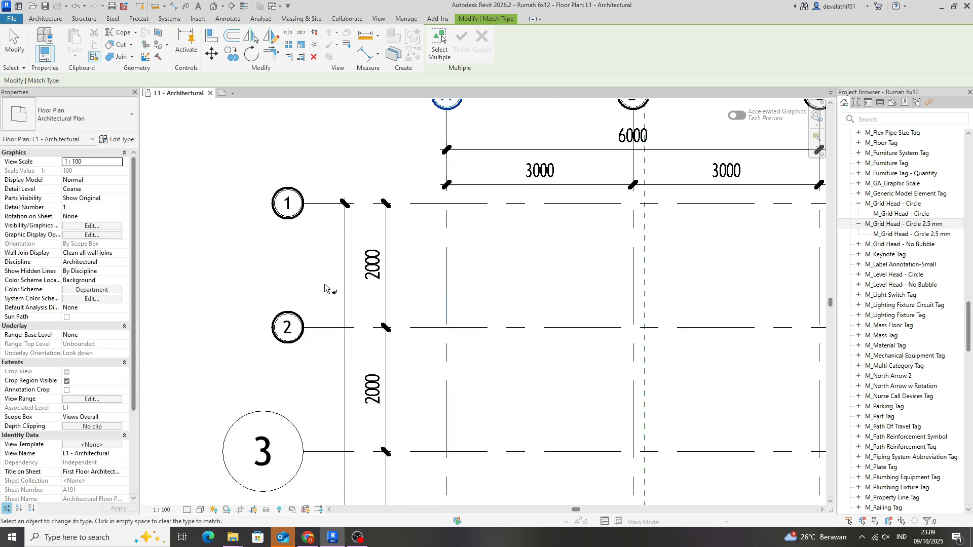
{"action": "scroll", "coordinate": [326, 278], "scroll_direction": "down", "scroll_amount": 2}
{"action": "left_click", "coordinate": [323, 403]}
{"action": "middle_click_drag", "start_coordinate": [322, 403], "coordinate": [325, 237]}
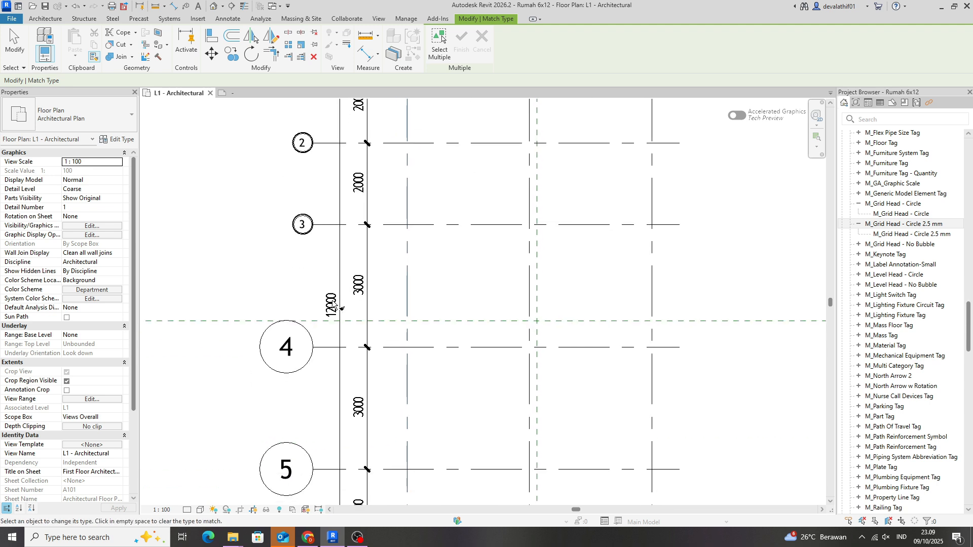
{"action": "left_click", "coordinate": [326, 347]}
{"action": "left_click", "coordinate": [325, 473]}
{"action": "scroll", "coordinate": [329, 352], "scroll_direction": "down", "scroll_amount": 2}
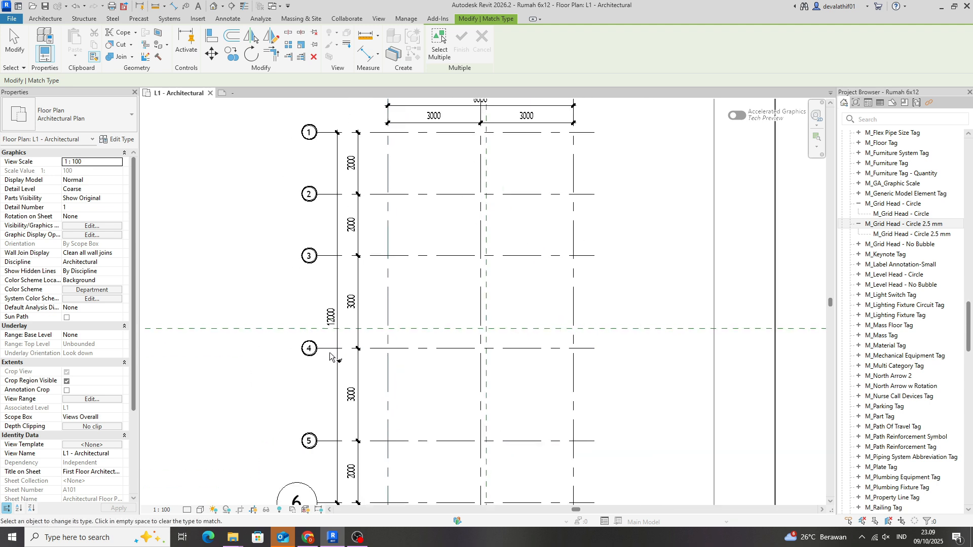
{"action": "left_click", "coordinate": [331, 483]}
{"action": "scroll", "coordinate": [327, 107], "scroll_direction": "up", "scroll_amount": 6}
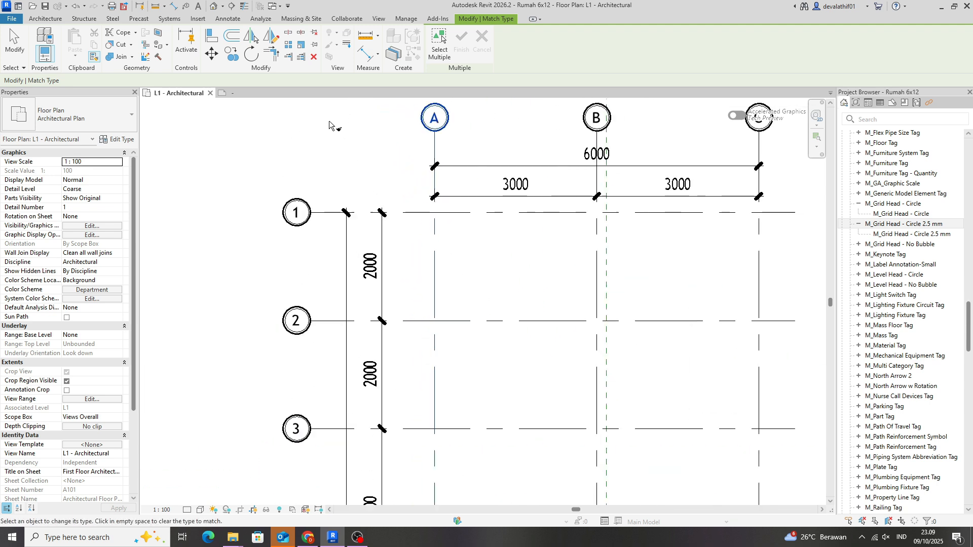
End the type matching and examine the double-circle heads of grids A to C and 1 to 3 in the floor plan.
{"action": "middle_click_drag", "start_coordinate": [360, 145], "coordinate": [334, 238]}
{"action": "scroll", "coordinate": [373, 203], "scroll_direction": "down", "scroll_amount": 4}
{"action": "scroll", "coordinate": [398, 199], "scroll_direction": "up", "scroll_amount": 4}
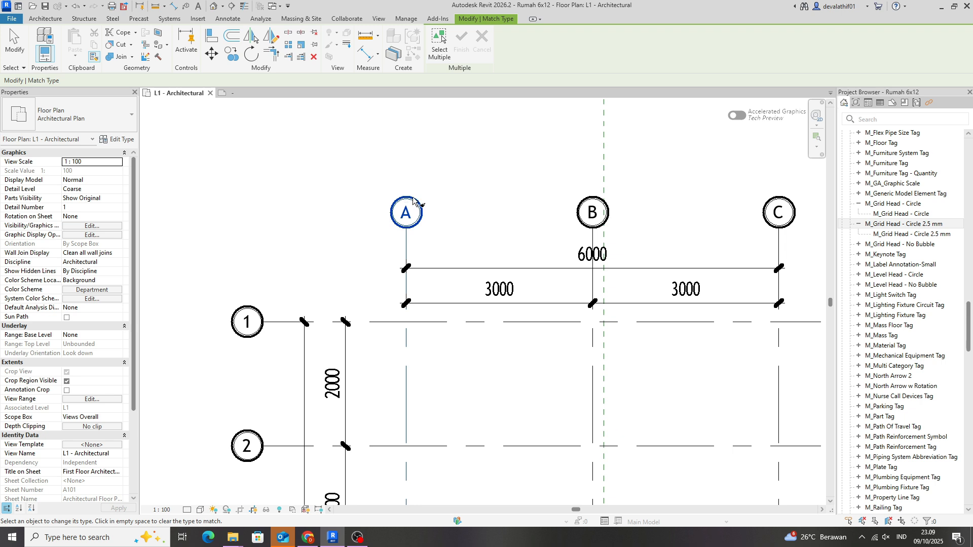
{"action": "left_click", "coordinate": [440, 220]}
{"action": "scroll", "coordinate": [441, 220], "scroll_direction": "up", "scroll_amount": 1}
{"action": "key", "text": "Escape"}
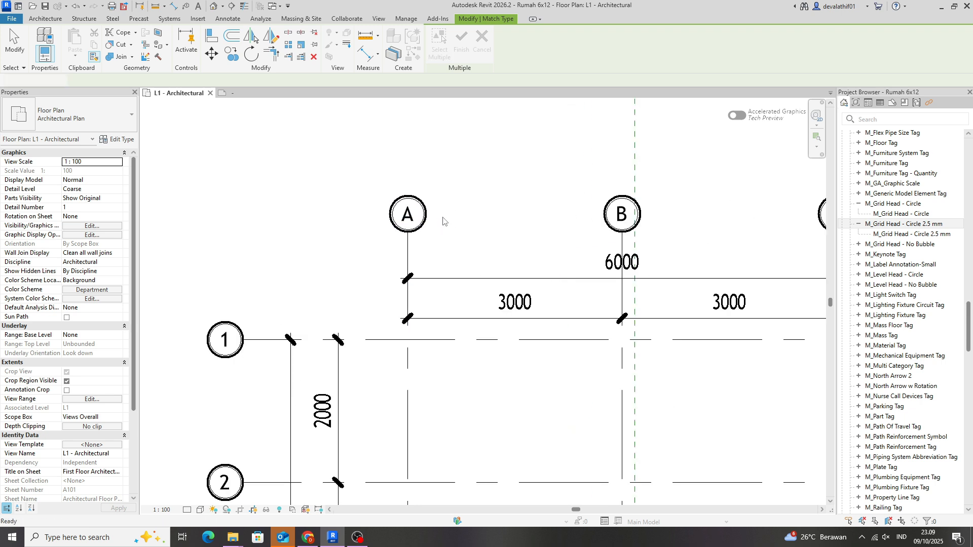
{"action": "scroll", "coordinate": [441, 220], "scroll_direction": "up", "scroll_amount": 3}
{"action": "scroll", "coordinate": [444, 250], "scroll_direction": "down", "scroll_amount": 1}
{"action": "scroll", "coordinate": [443, 248], "scroll_direction": "down", "scroll_amount": 6}
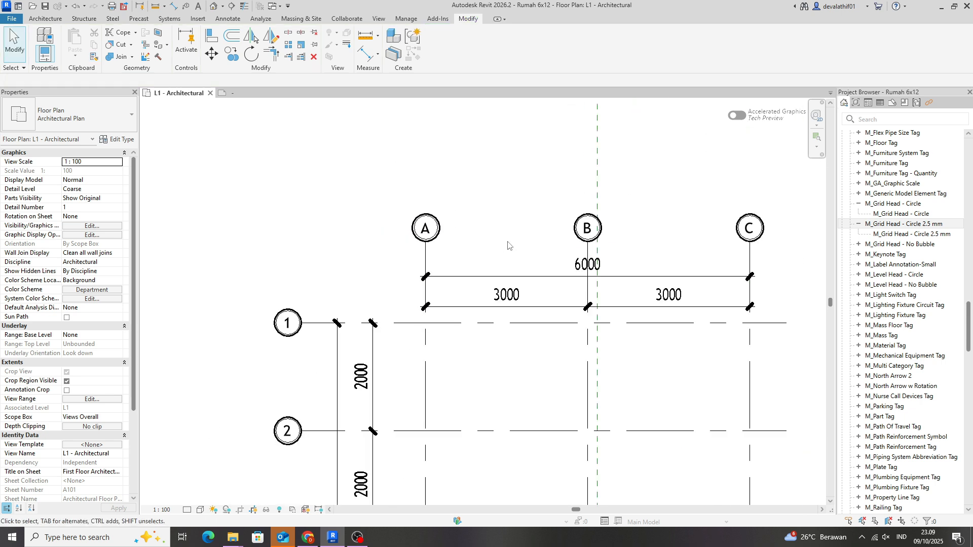
{"action": "scroll", "coordinate": [545, 252], "scroll_direction": "up", "scroll_amount": 3}
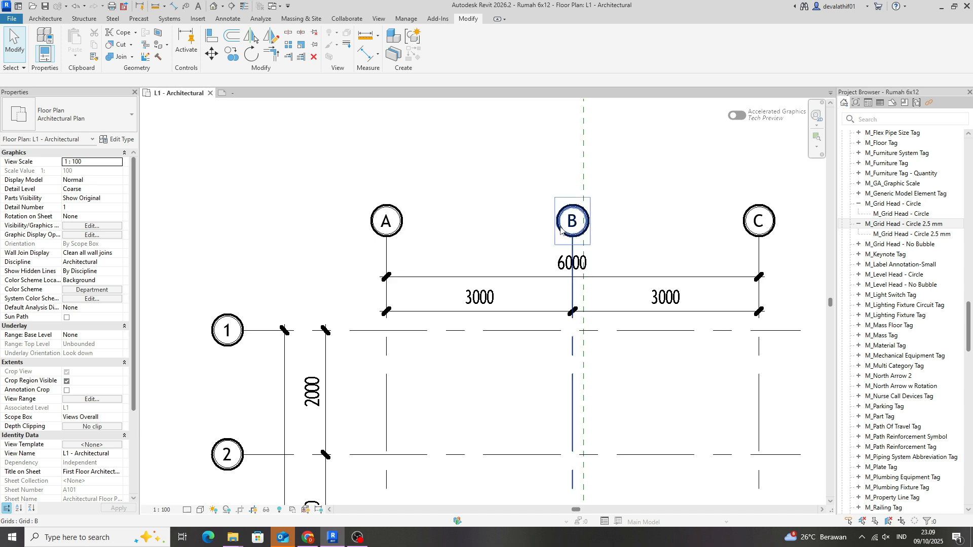
{"action": "scroll", "coordinate": [393, 216], "scroll_direction": "up", "scroll_amount": 2}
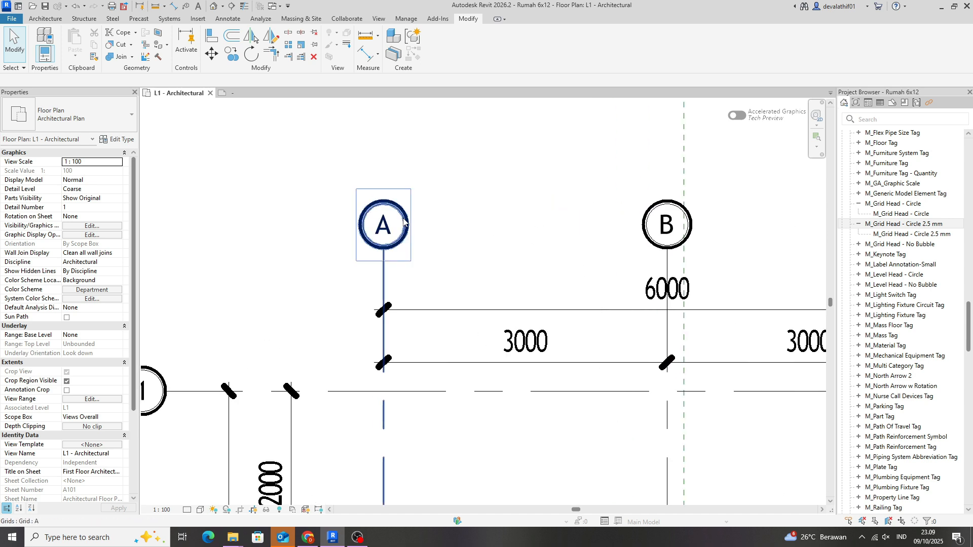
{"action": "scroll", "coordinate": [477, 234], "scroll_direction": "down", "scroll_amount": 3}
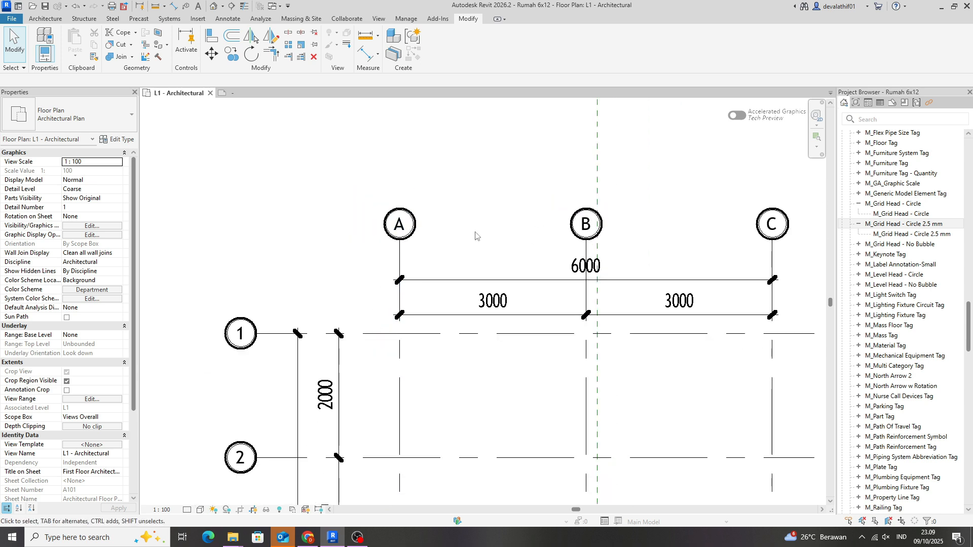
{"action": "scroll", "coordinate": [457, 245], "scroll_direction": "down", "scroll_amount": 1}
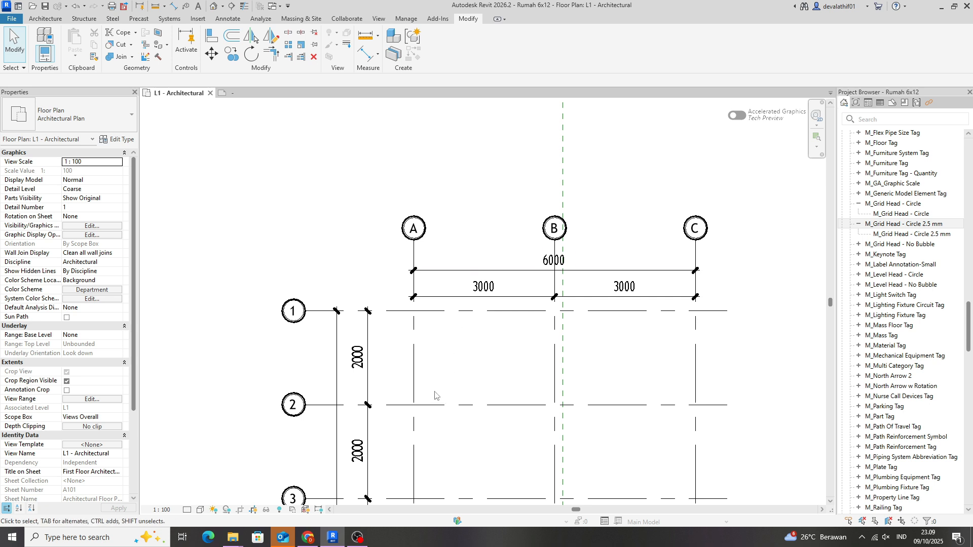
{"action": "middle_click_drag", "start_coordinate": [414, 396], "coordinate": [368, 346]}
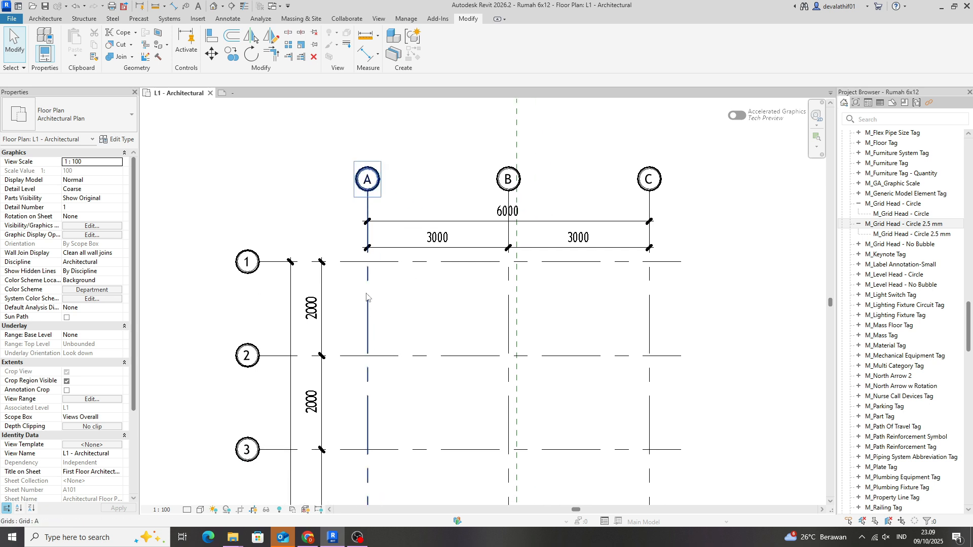
Open the type properties of grid A's 2.5 mm Bubble type.
{"action": "scroll", "coordinate": [369, 389], "scroll_direction": "up", "scroll_amount": 2}
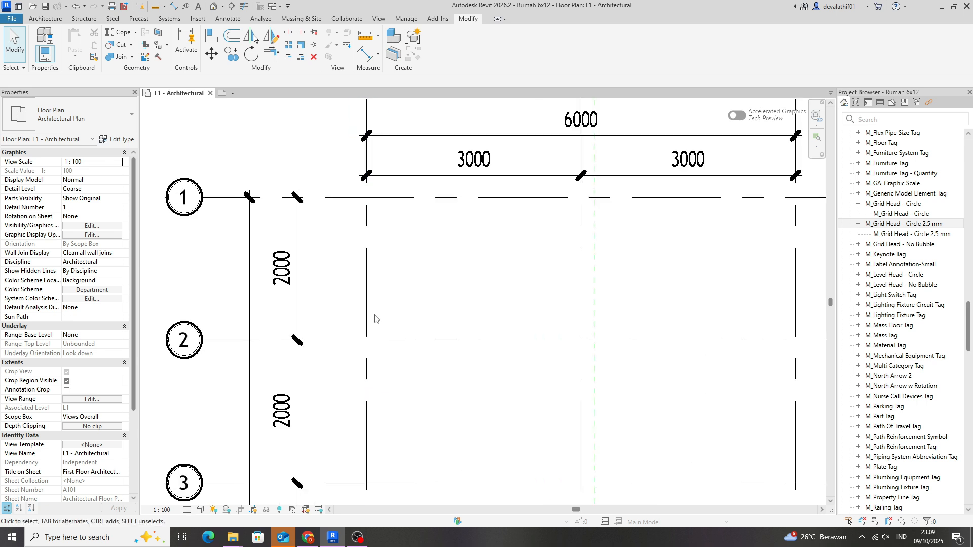
{"action": "left_click", "coordinate": [369, 318]}
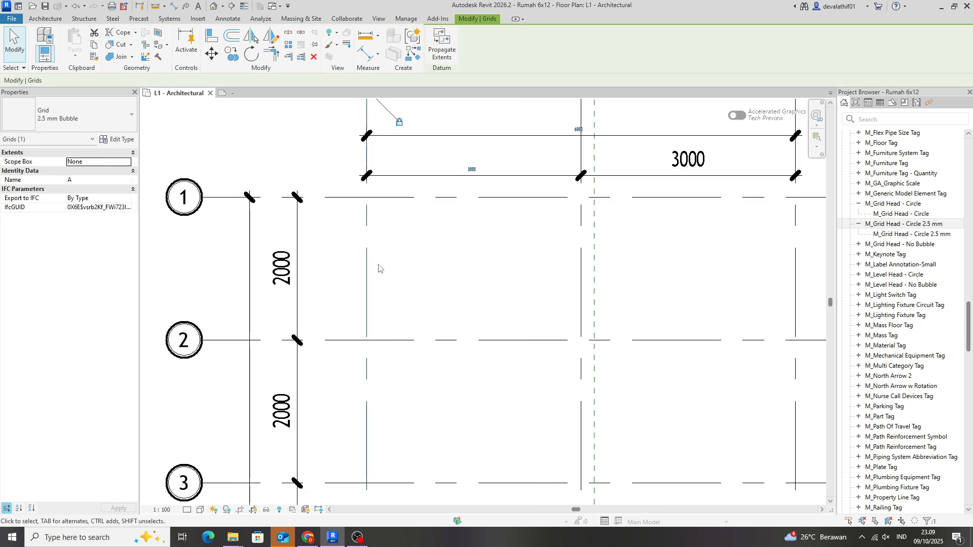
{"action": "left_click", "coordinate": [118, 140]}
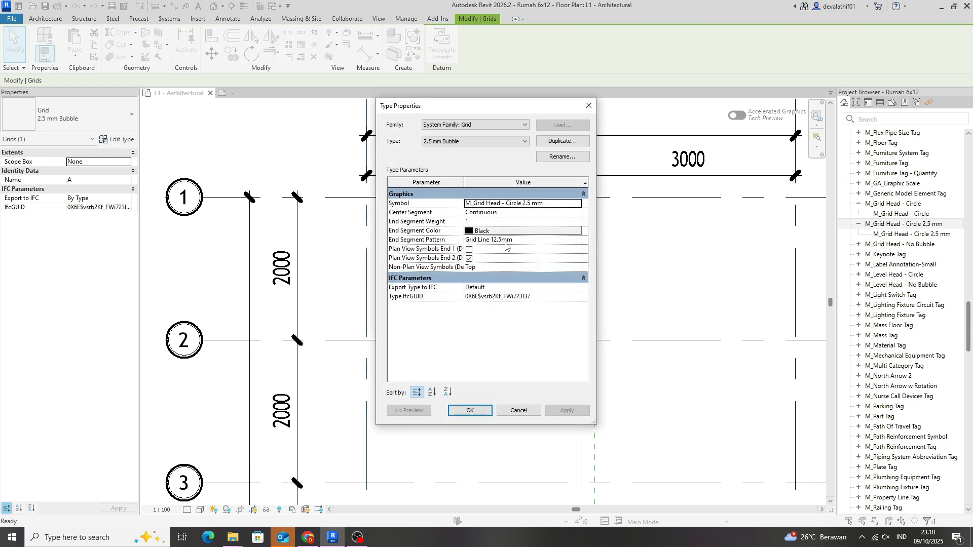
Try Long Dash 9mm as the End Segment Pattern of the 2.5 mm Bubble type and apply it.
{"action": "left_click", "coordinate": [574, 242]}
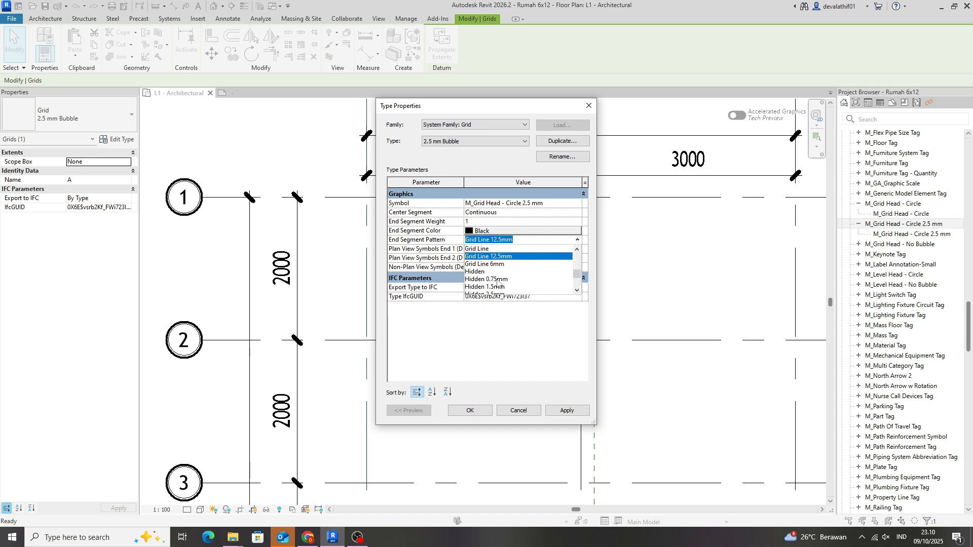
{"action": "scroll", "coordinate": [498, 283], "scroll_direction": "down", "scroll_amount": 3}
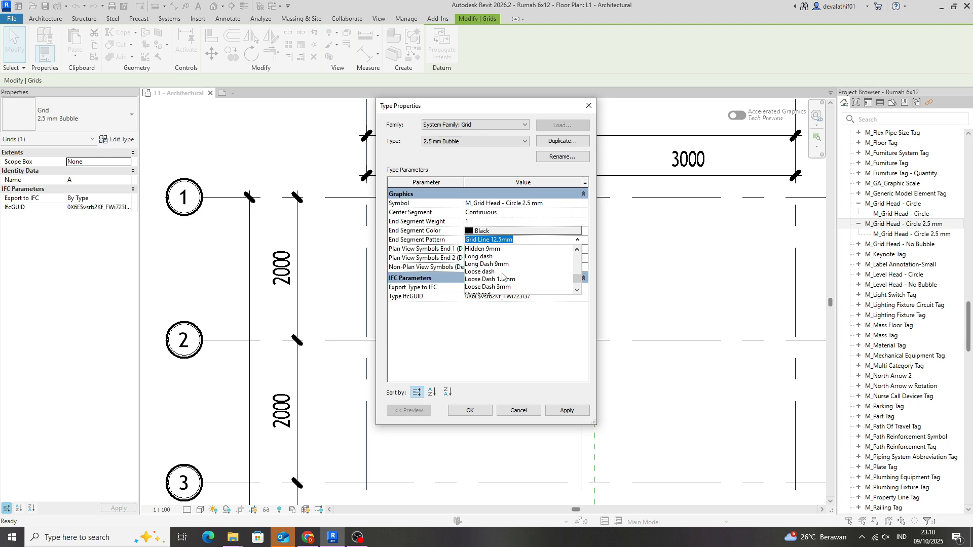
{"action": "scroll", "coordinate": [502, 275], "scroll_direction": "down", "scroll_amount": 1}
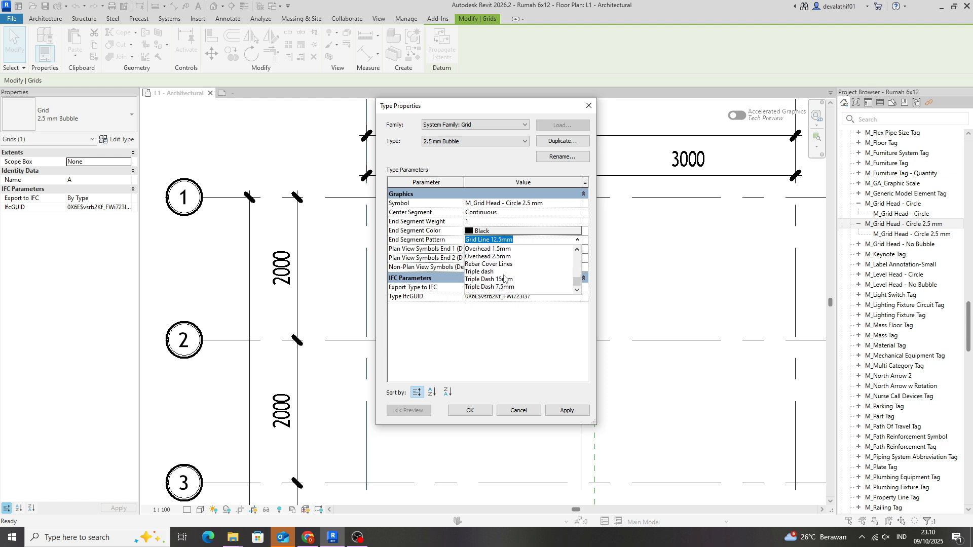
{"action": "scroll", "coordinate": [504, 277], "scroll_direction": "up", "scroll_amount": 3}
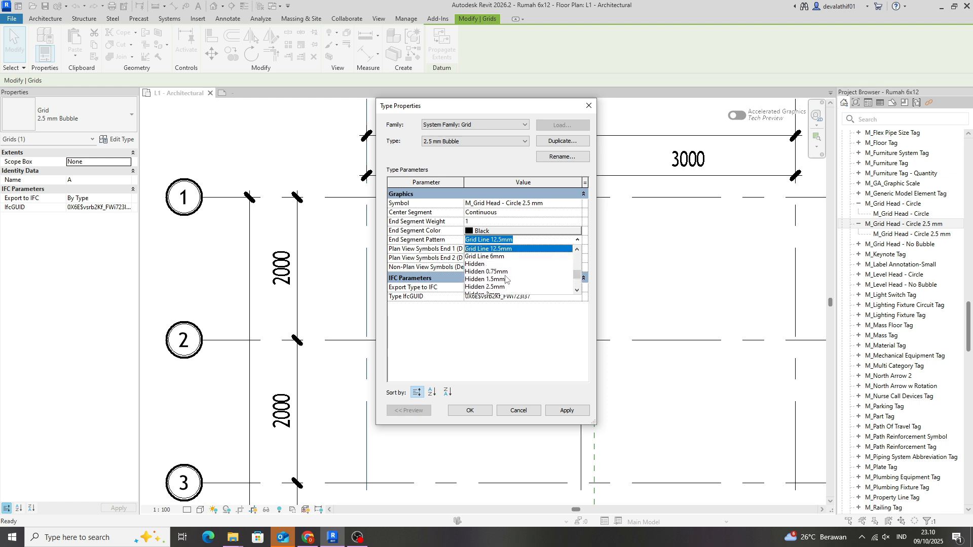
{"action": "scroll", "coordinate": [505, 278], "scroll_direction": "down", "scroll_amount": 6}
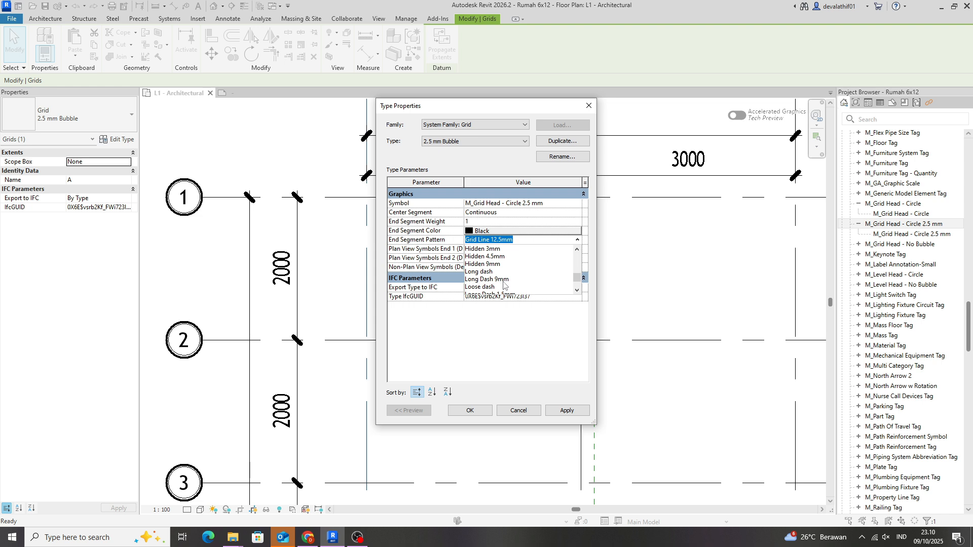
{"action": "left_click", "coordinate": [503, 279]}
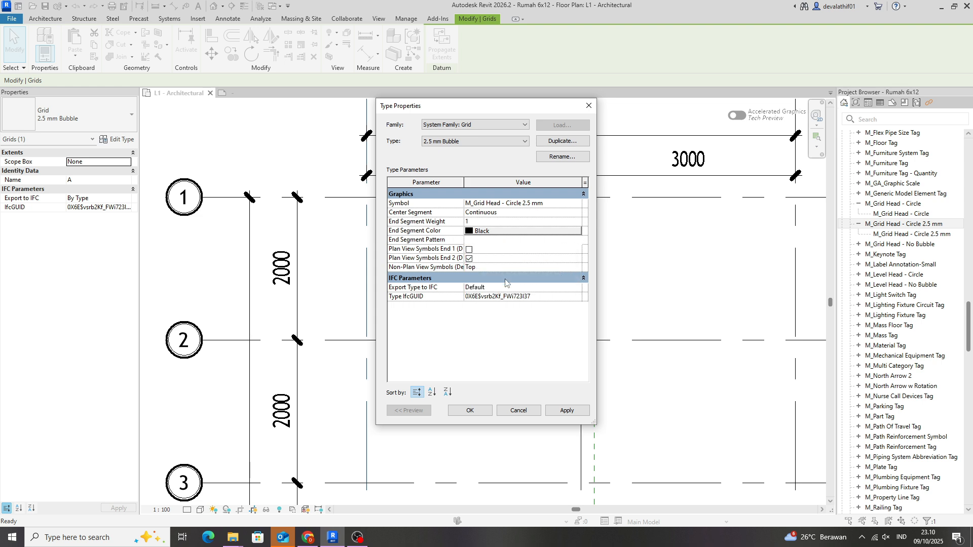
{"action": "left_click", "coordinate": [567, 410]}
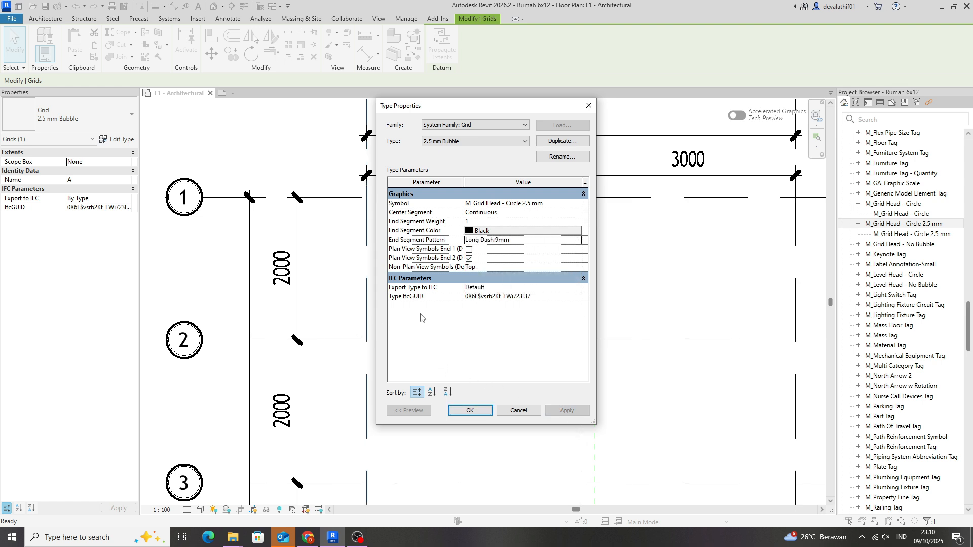
Set the 2.5 mm Bubble type's End Segment Pattern to Loose Dash 1.5mm and apply it.
{"action": "left_click", "coordinate": [580, 240]}
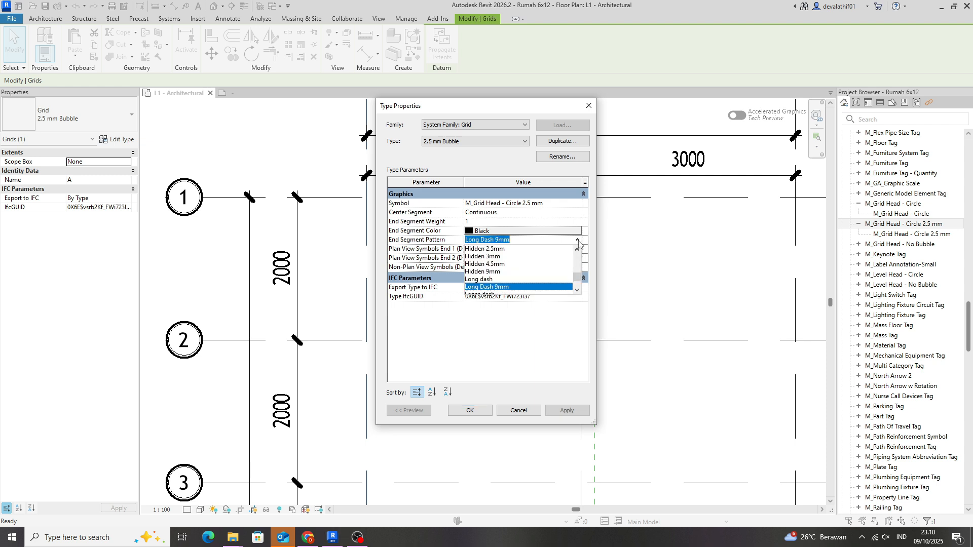
{"action": "scroll", "coordinate": [496, 280], "scroll_direction": "down", "scroll_amount": 1}
{"action": "left_click", "coordinate": [510, 281]}
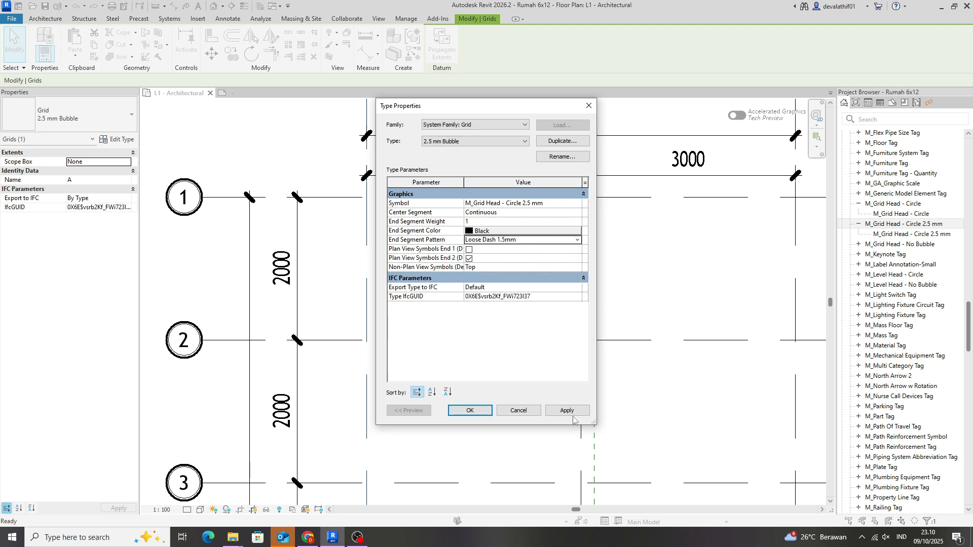
{"action": "left_click", "coordinate": [567, 409]}
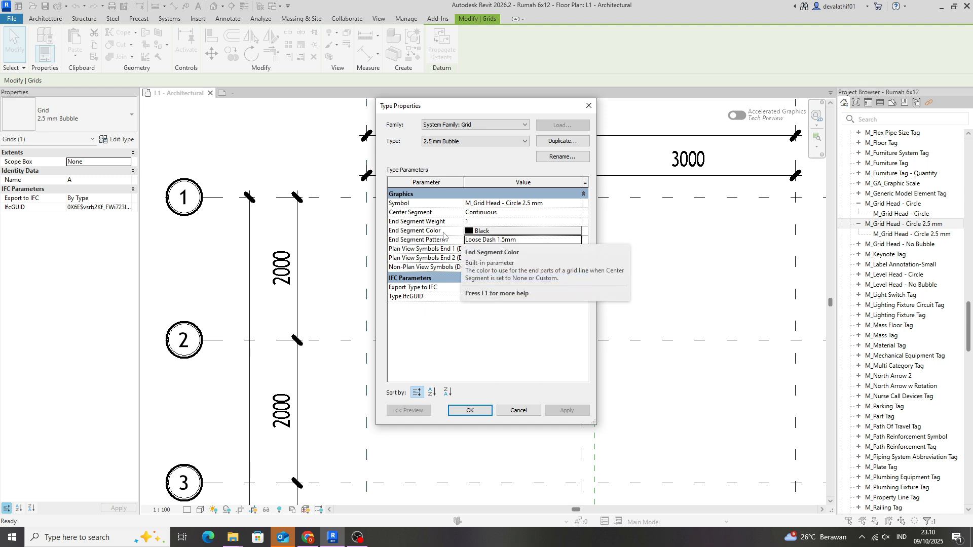
Open the End Segment Color of the 2.5 mm Bubble type and try 220 for its red and green values.
{"action": "left_click", "coordinate": [488, 231]}
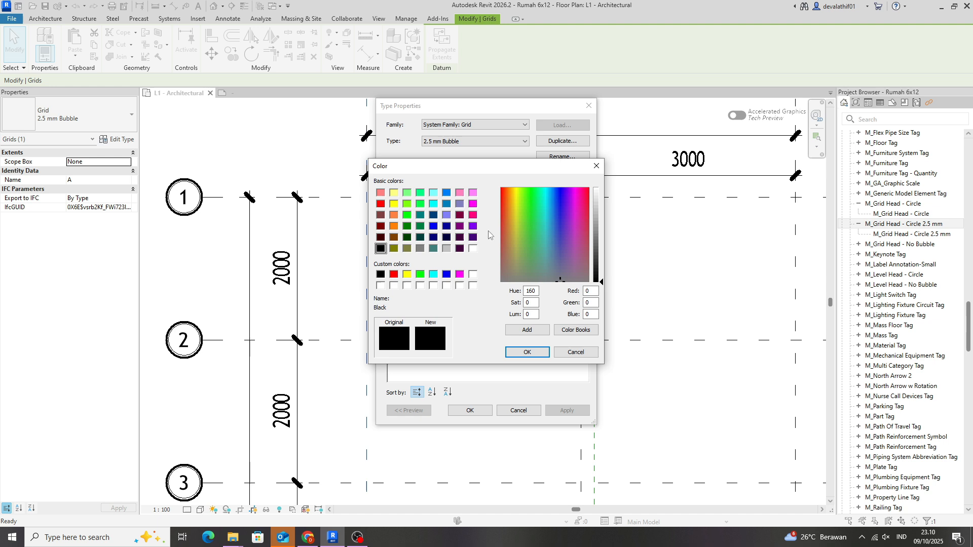
{"action": "left_click", "coordinate": [597, 166]}
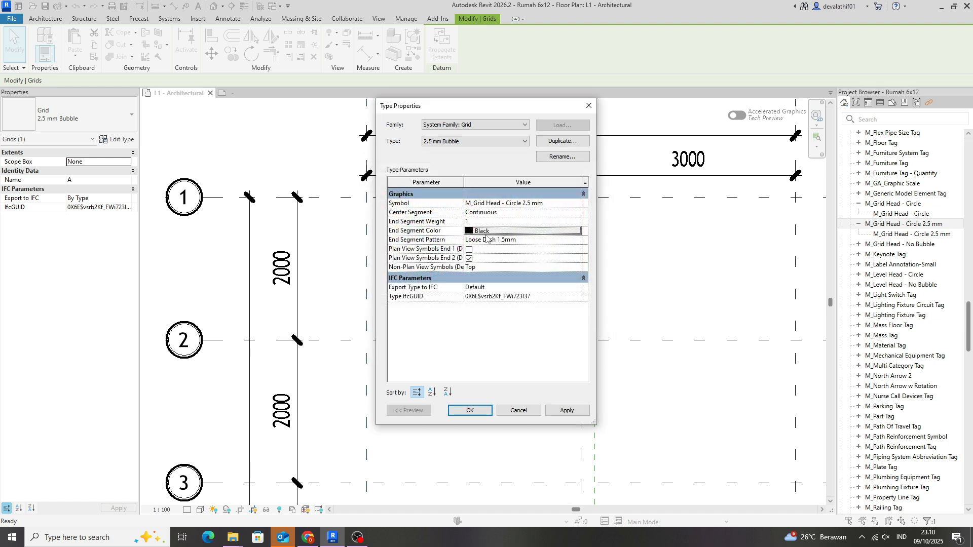
{"action": "left_click", "coordinate": [483, 232]}
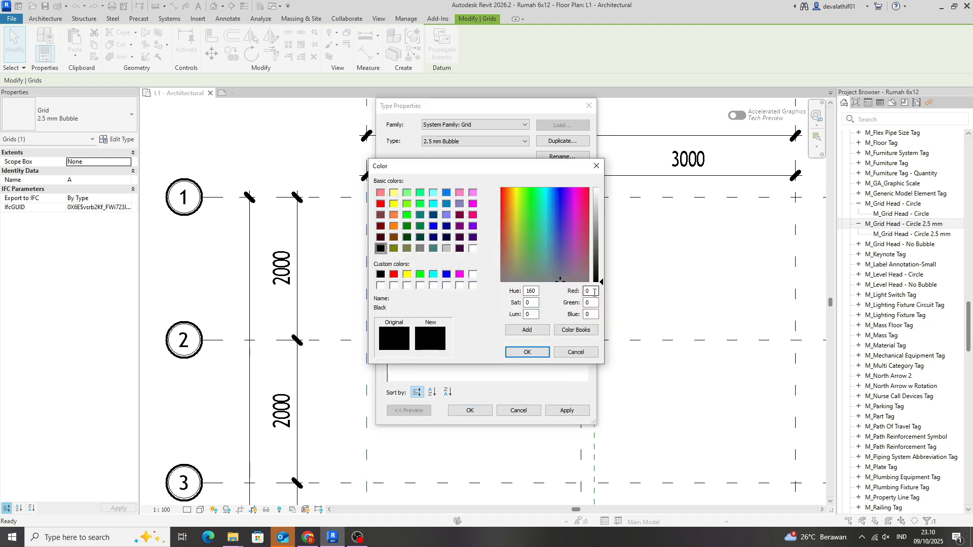
{"action": "left_click_drag", "start_coordinate": [594, 293], "coordinate": [577, 295]}
{"action": "type", "text": "2"}
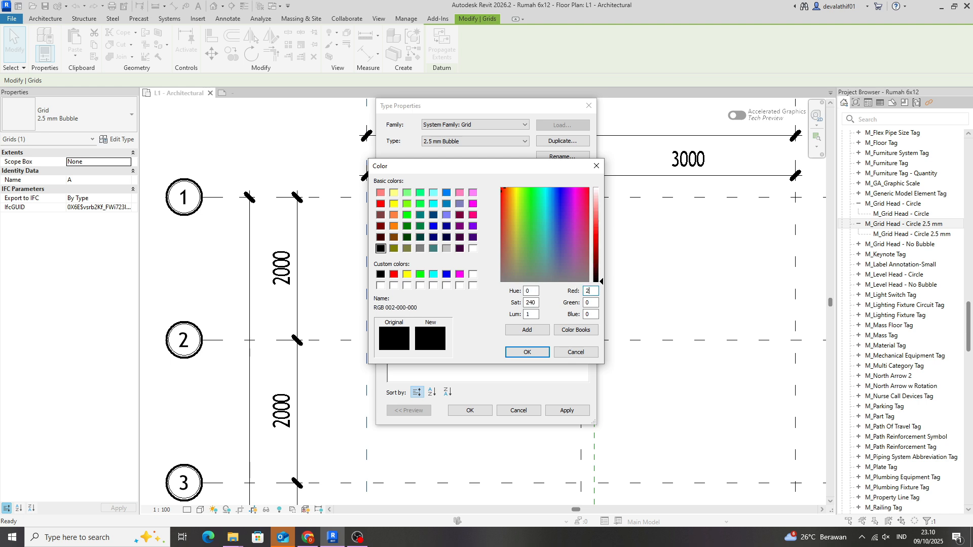
{"action": "type", "text": "20"}
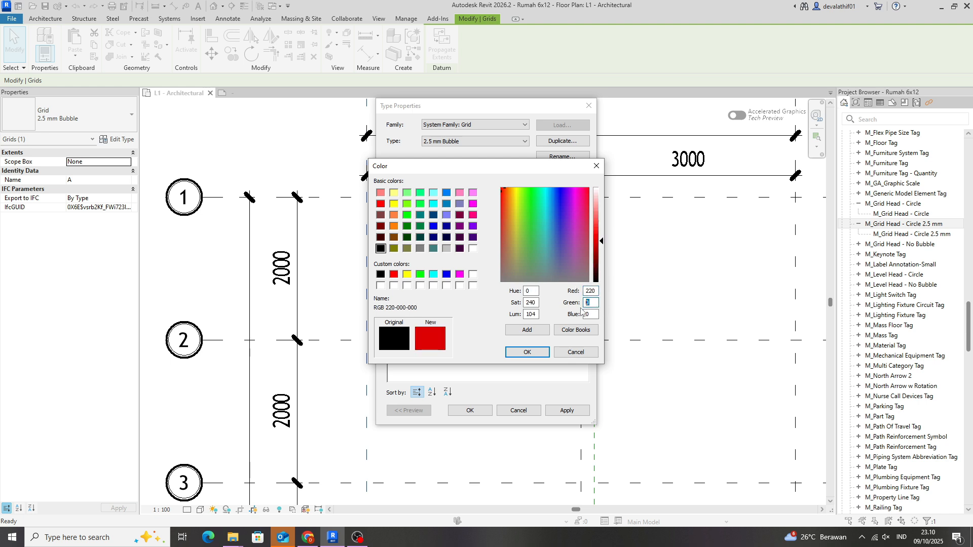
{"action": "type", "text": "220"}
{"action": "key", "text": "Tab"}
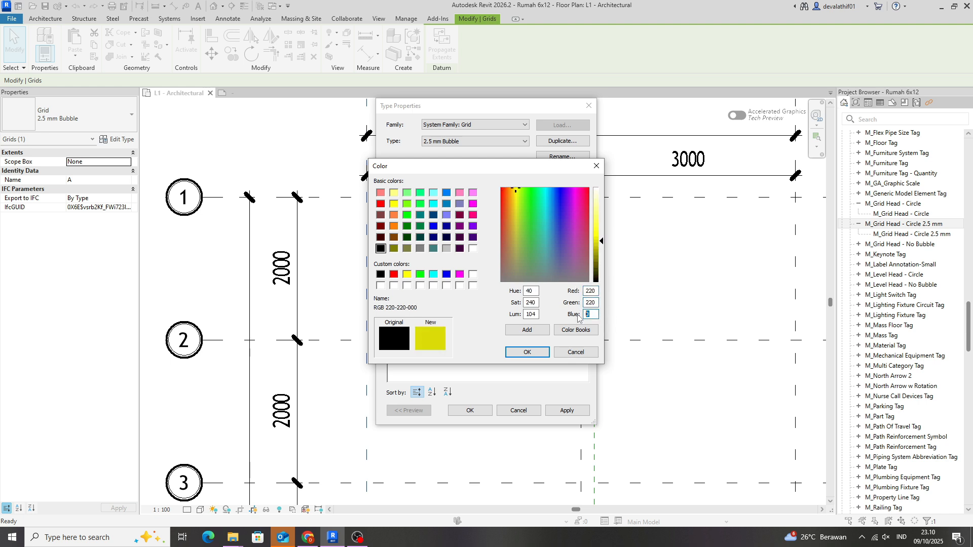
Set the 2.5 mm Bubble type's End Segment Color to RGB 150-150-150 and confirm the type properties.
{"action": "key", "text": "shift+Tab"}
{"action": "key", "text": "shift+Tab"}
{"action": "type", "text": "2"}
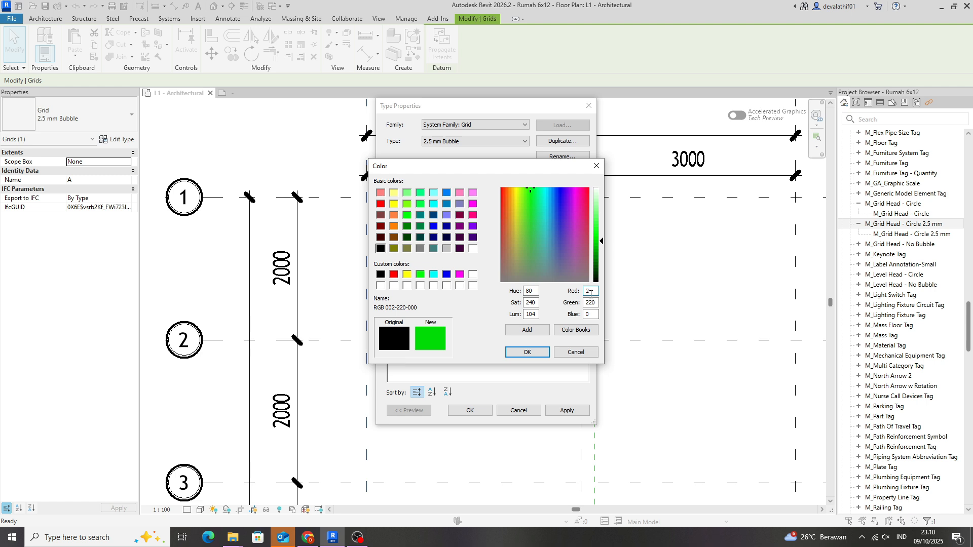
{"action": "type", "text": "50"}
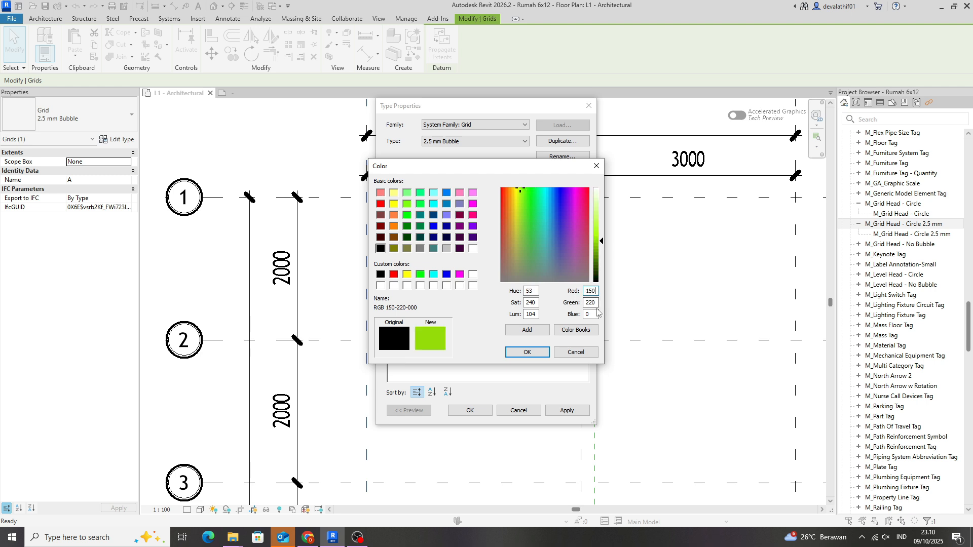
{"action": "key", "text": "Tab"}
{"action": "type", "text": "150"}
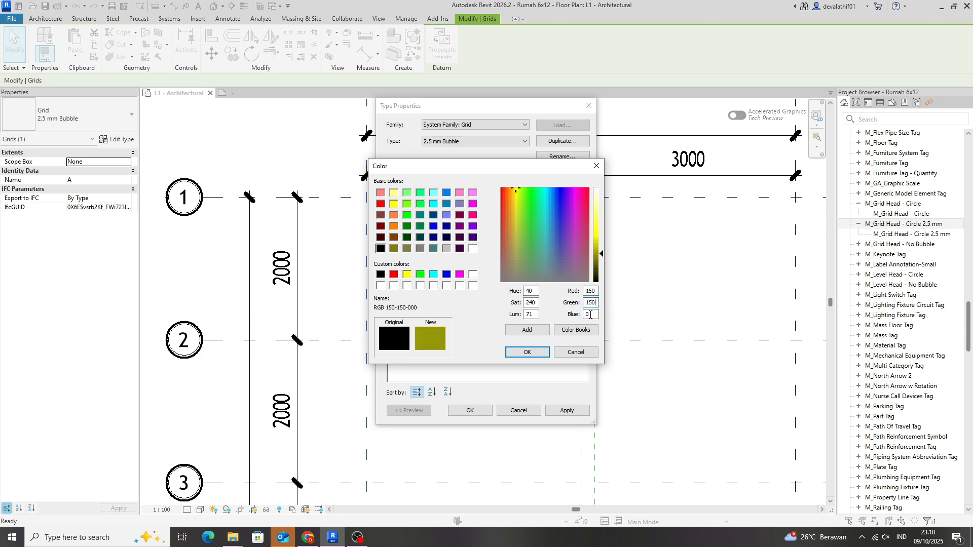
{"action": "key", "text": "Tab"}
{"action": "type", "text": "150"}
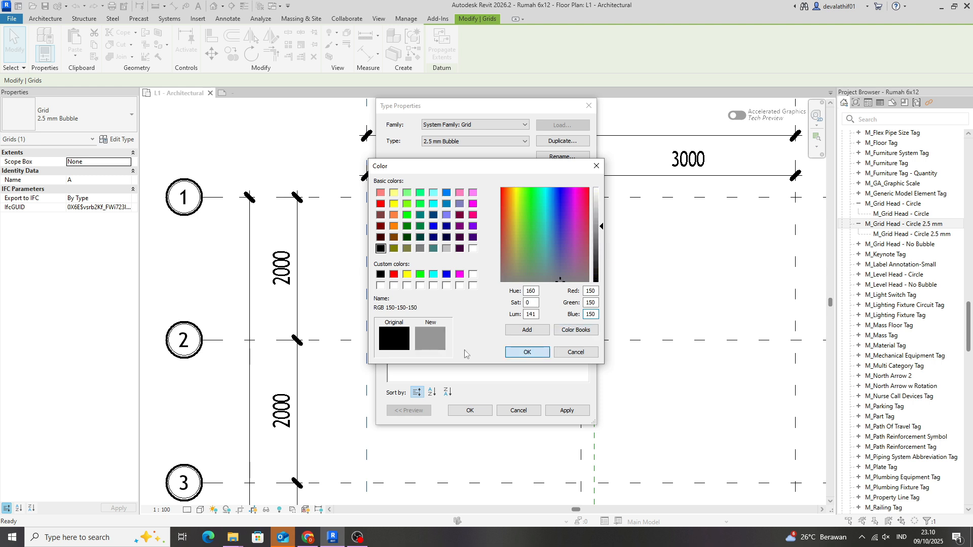
{"action": "left_click", "coordinate": [527, 352]}
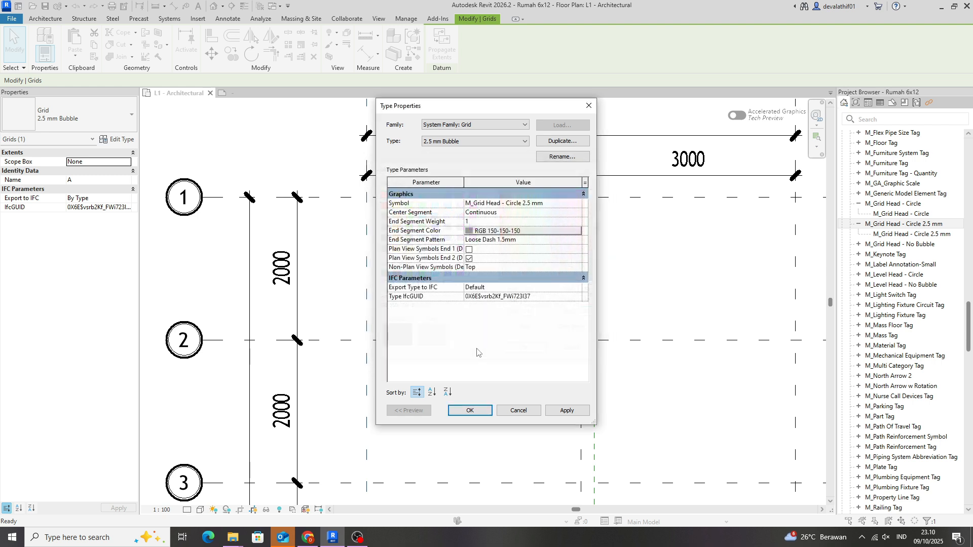
{"action": "left_click", "coordinate": [469, 409]}
Deselect grid A and examine the dash pattern and colour of the grid lines beside the dimensions.
{"action": "scroll", "coordinate": [401, 311], "scroll_direction": "down", "scroll_amount": 3}
{"action": "left_click", "coordinate": [401, 311]}
{"action": "scroll", "coordinate": [400, 304], "scroll_direction": "up", "scroll_amount": 4}
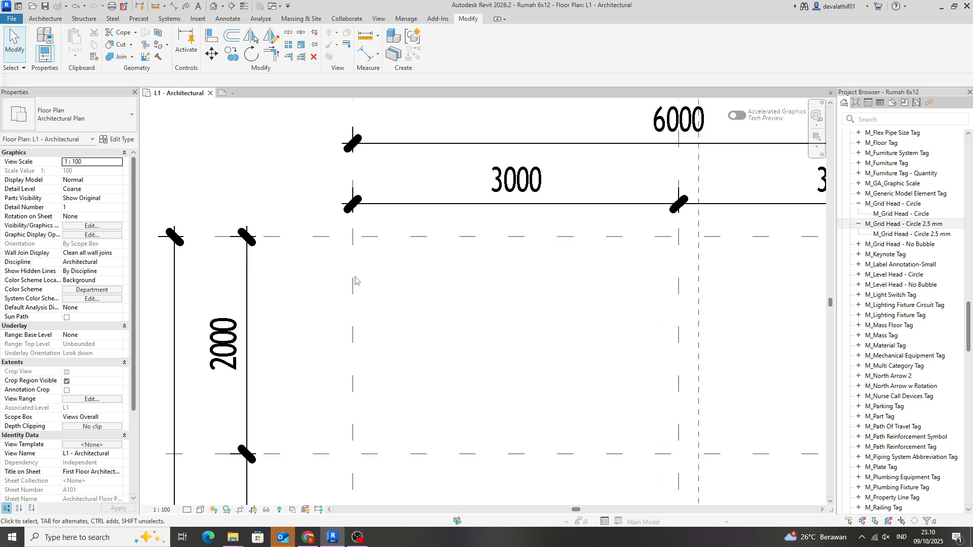
{"action": "scroll", "coordinate": [381, 280], "scroll_direction": "down", "scroll_amount": 2}
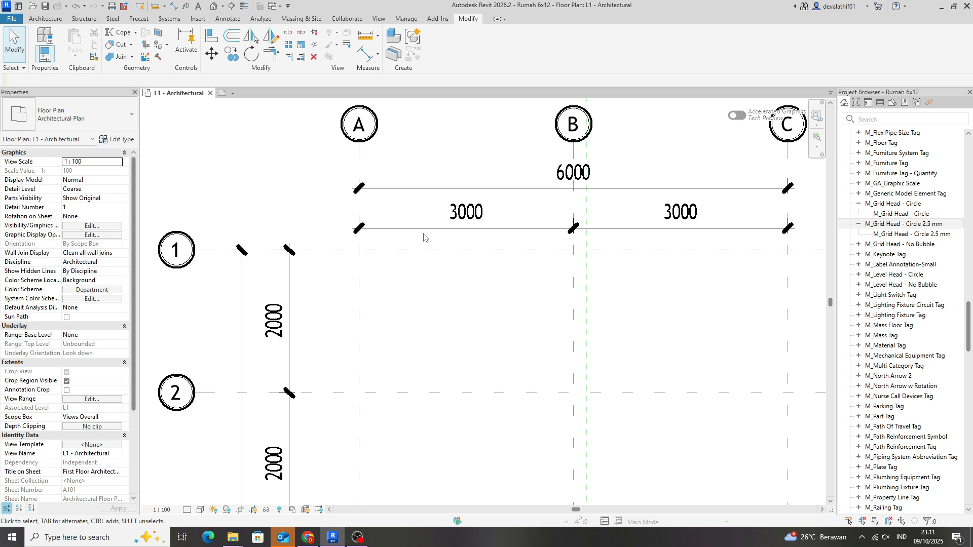
{"action": "middle_click_drag", "start_coordinate": [476, 156], "coordinate": [414, 172]}
{"action": "scroll", "coordinate": [424, 197], "scroll_direction": "up", "scroll_amount": 2}
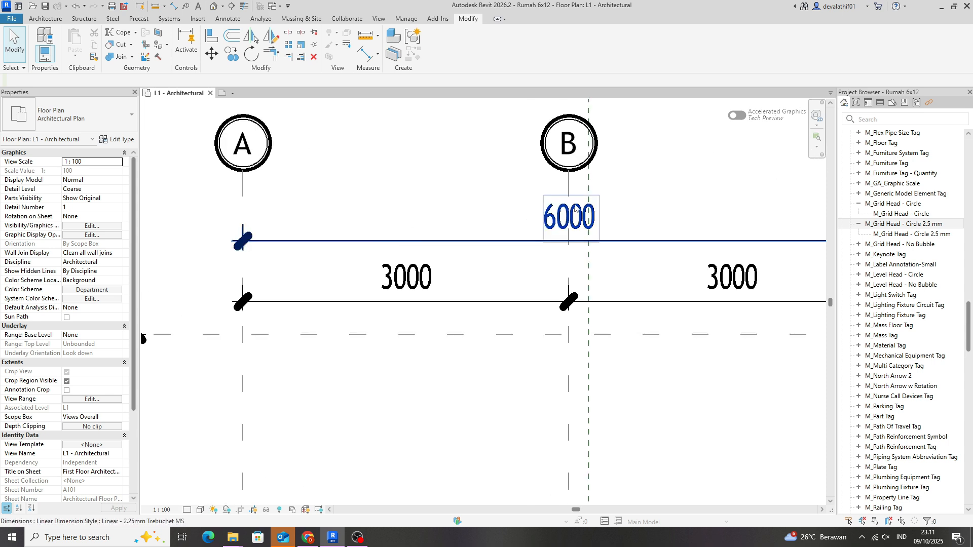
Duplicate the dimension type of the overall 6000 dimension above the grids as Linear - 2mm Trebuchet MS.
{"action": "left_click", "coordinate": [453, 232]}
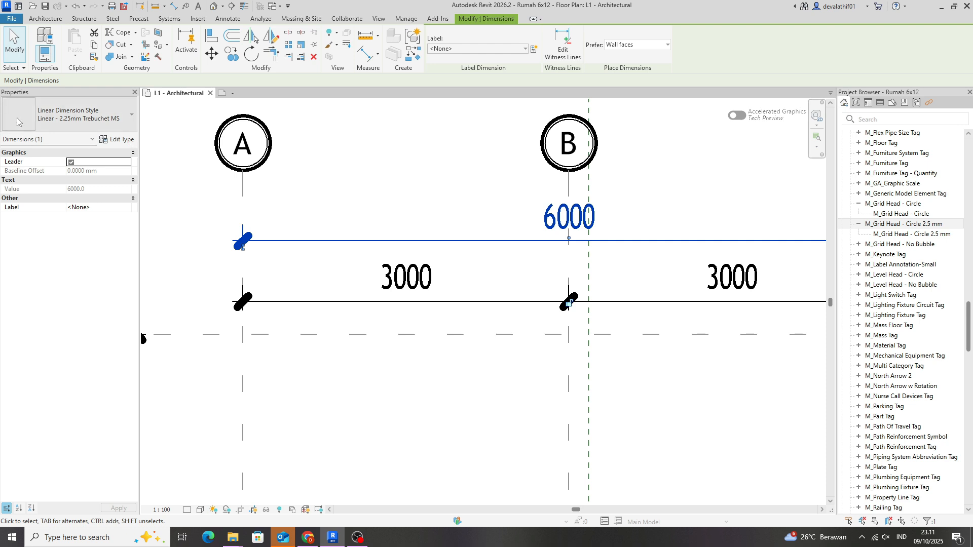
{"action": "left_click", "coordinate": [506, 200]}
{"action": "left_click", "coordinate": [483, 244]}
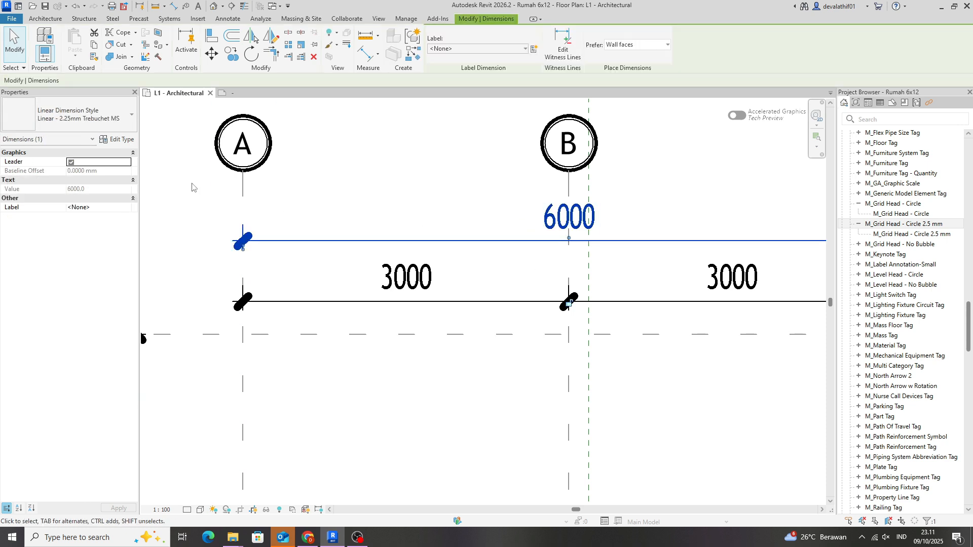
{"action": "left_click", "coordinate": [118, 142]}
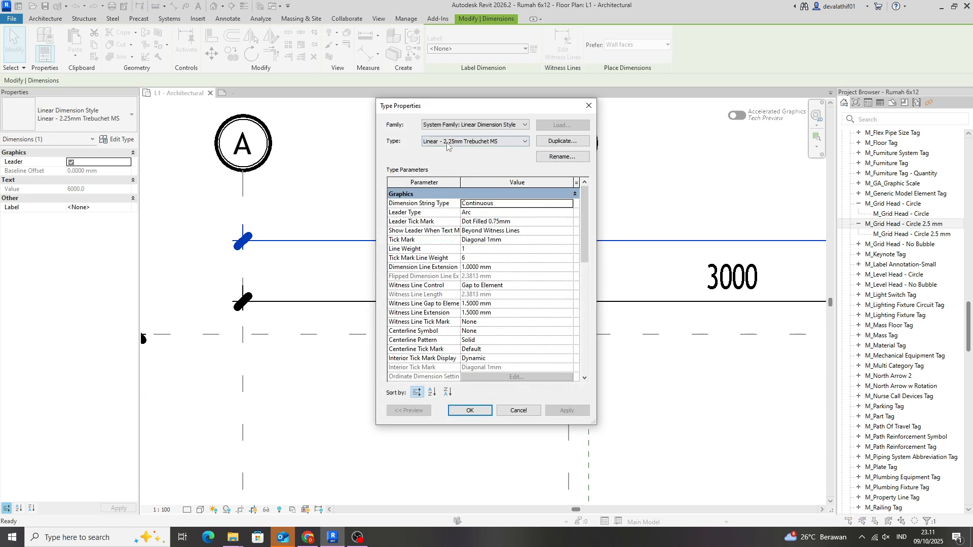
{"action": "left_click", "coordinate": [554, 143]}
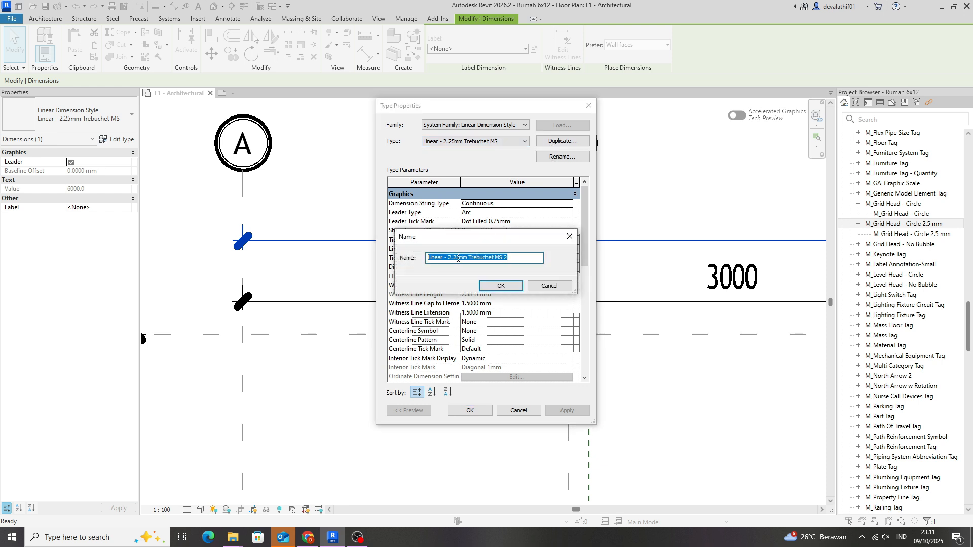
{"action": "left_click", "coordinate": [457, 258]}
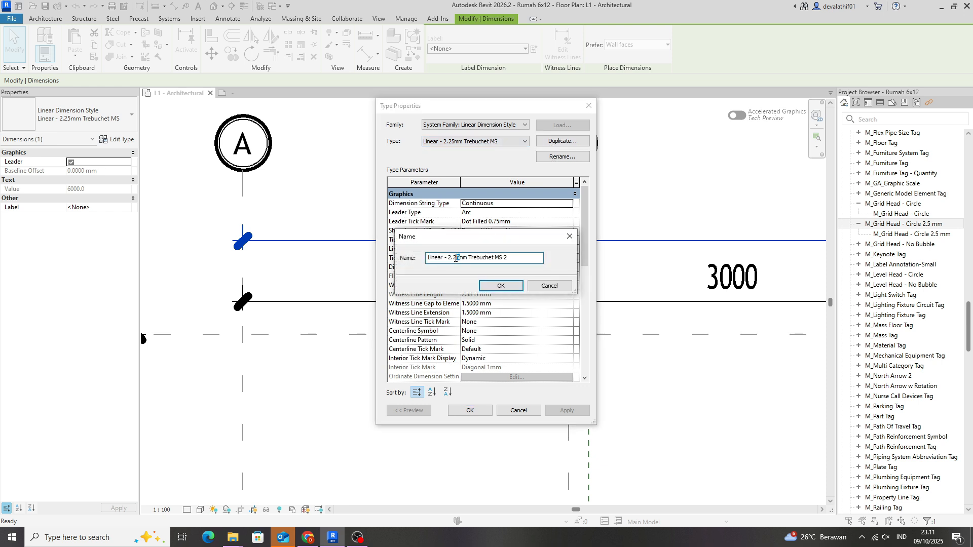
{"action": "key", "text": "BackSpace"}
{"action": "key", "text": "BackSpace"}
{"action": "left_click", "coordinate": [497, 287]}
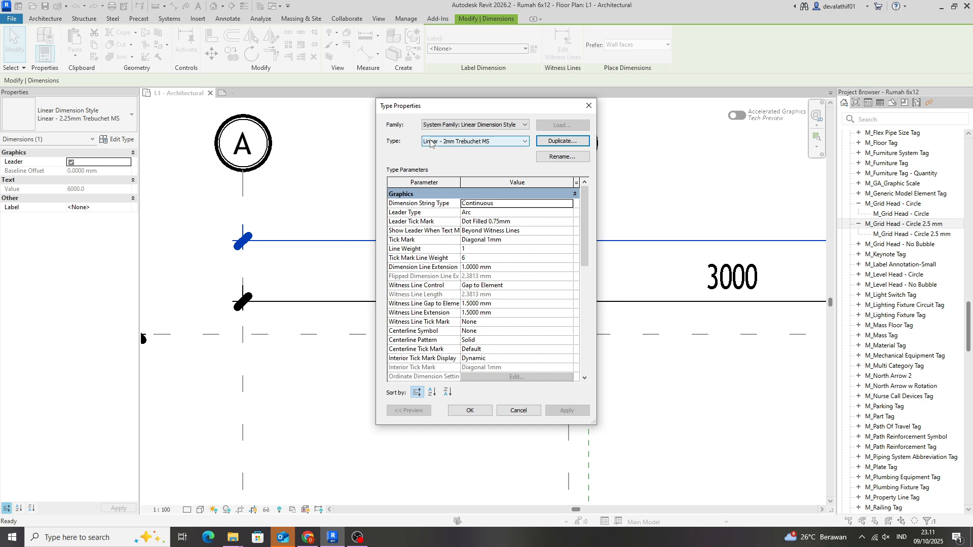
Set the text size of the Linear - 2mm Trebuchet MS dimension type to 2 mm.
{"action": "scroll", "coordinate": [476, 223], "scroll_direction": "down", "scroll_amount": 3}
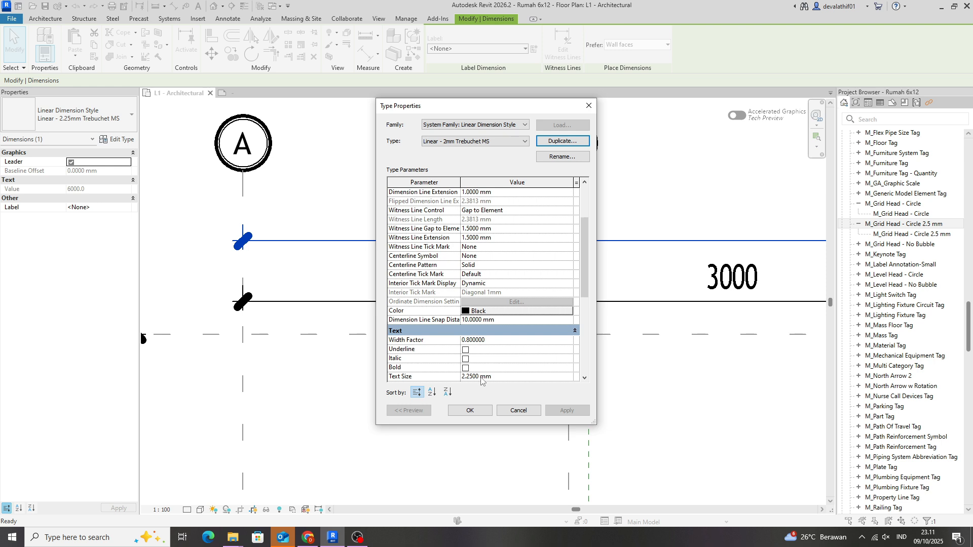
{"action": "left_click", "coordinate": [482, 378]}
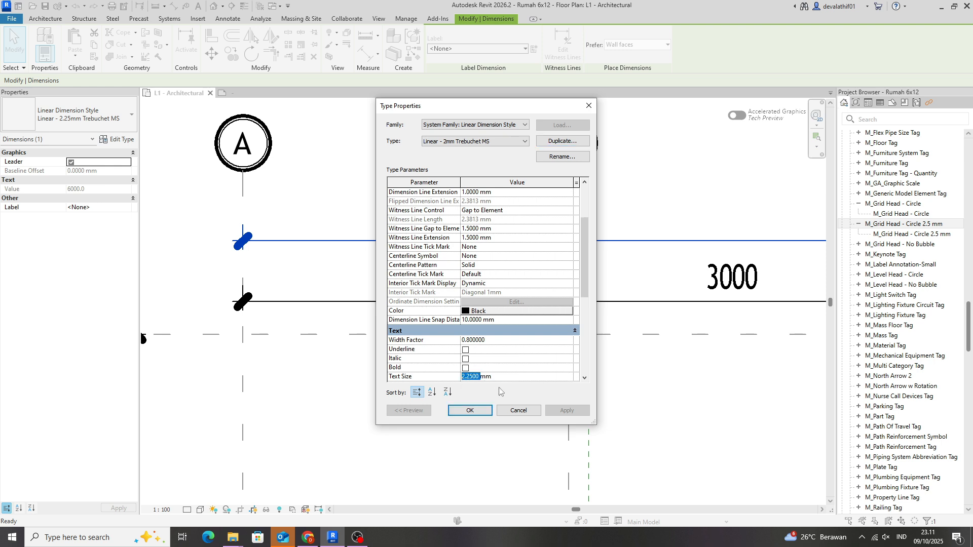
{"action": "type", "text": "2"}
{"action": "left_click", "coordinate": [501, 341]}
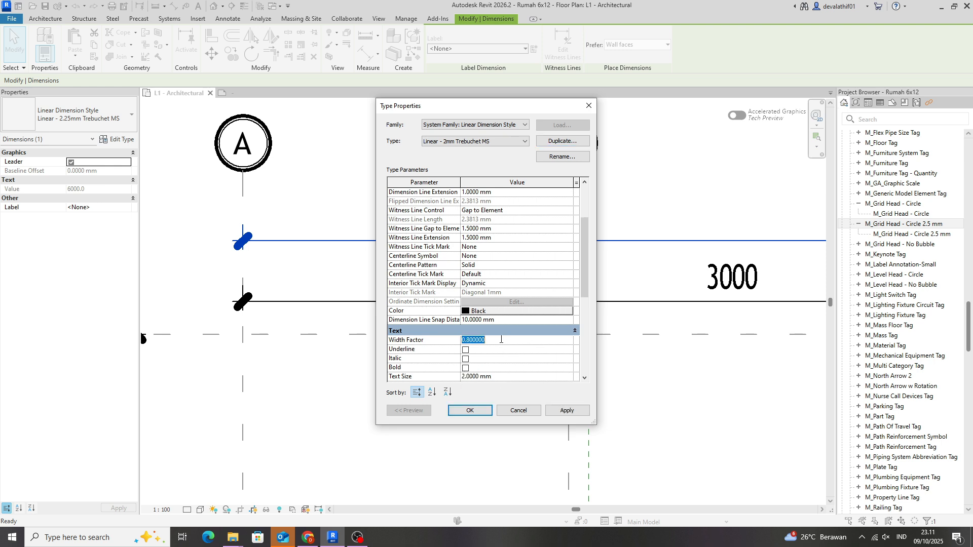
Set the Tick Mark Line Weight of the Linear - 2mm Trebuchet MS type to 3.
{"action": "scroll", "coordinate": [464, 302], "scroll_direction": "up", "scroll_amount": 3}
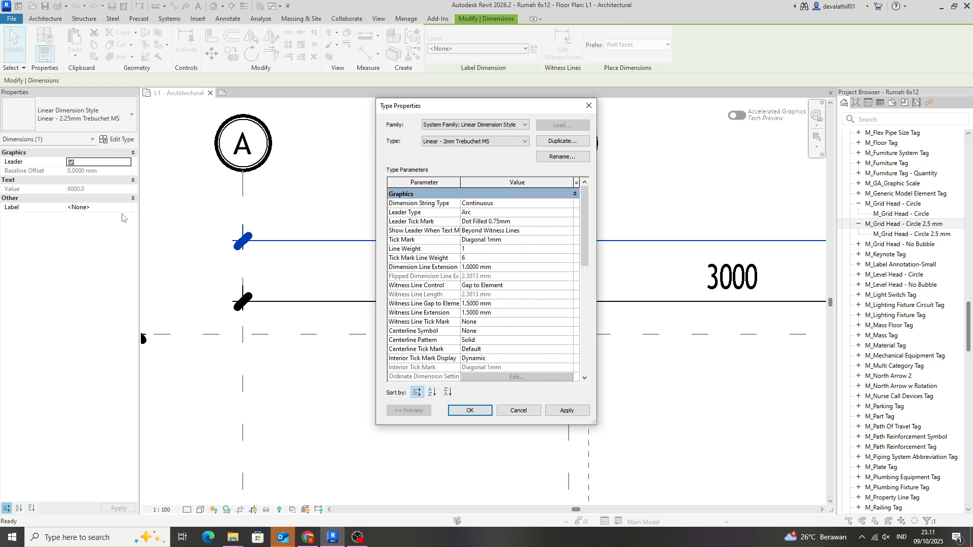
{"action": "left_click", "coordinate": [570, 259]}
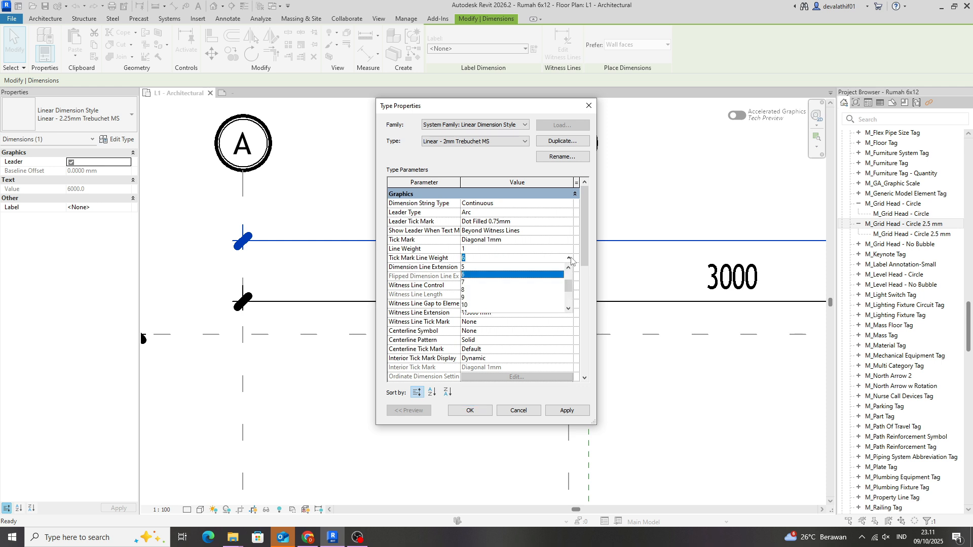
{"action": "scroll", "coordinate": [479, 281], "scroll_direction": "up", "scroll_amount": 1}
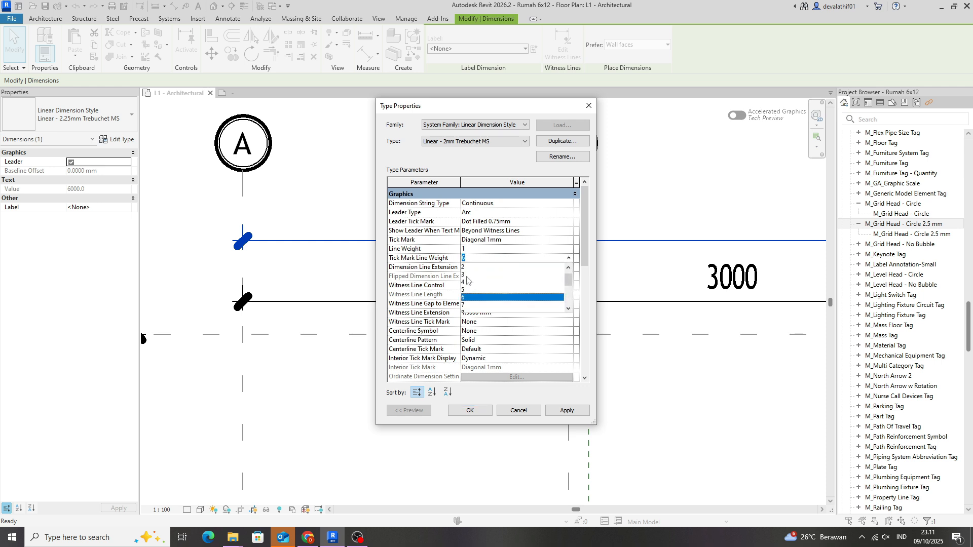
{"action": "left_click", "coordinate": [468, 276]}
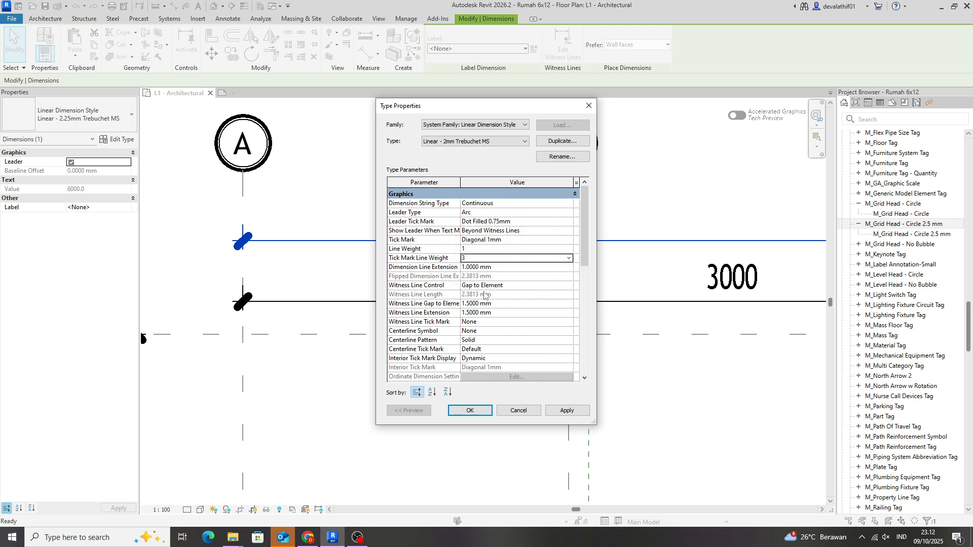
{"action": "scroll", "coordinate": [489, 297], "scroll_direction": "down", "scroll_amount": 1}
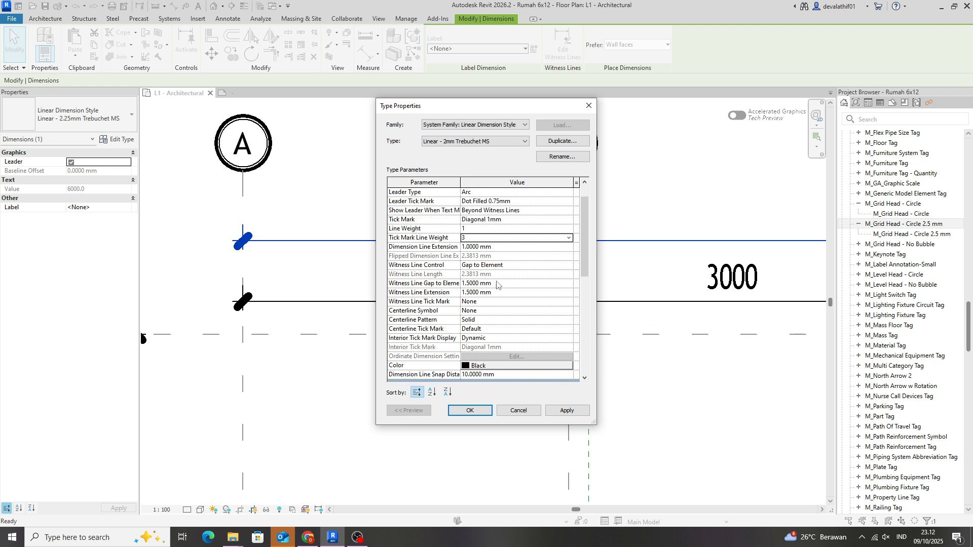
{"action": "scroll", "coordinate": [497, 285], "scroll_direction": "up", "scroll_amount": 1}
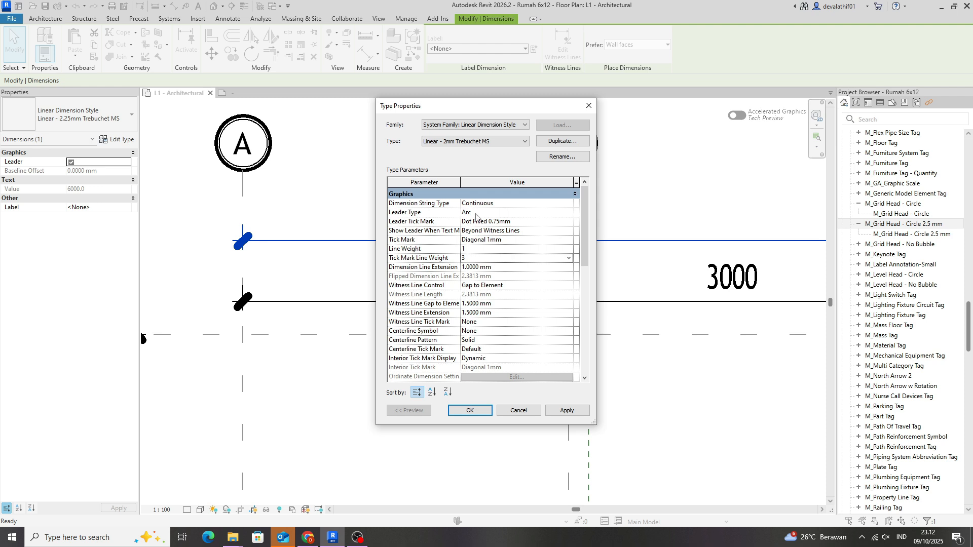
Keep Dot Filled 0.75mm as the Leader Tick Mark, apply and confirm the type properties, and deselect the dimension.
{"action": "left_click", "coordinate": [570, 215]}
{"action": "left_click", "coordinate": [568, 223]}
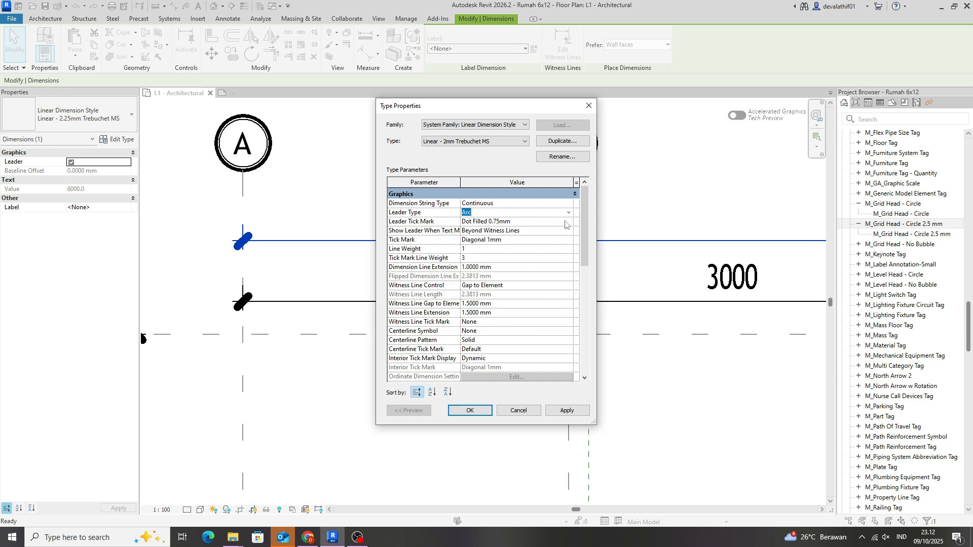
{"action": "left_click", "coordinate": [568, 223]}
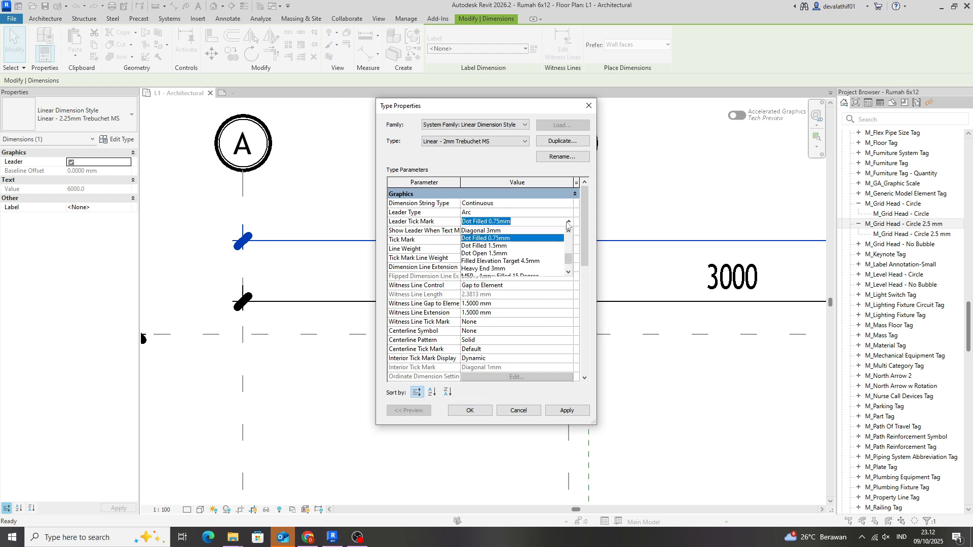
{"action": "left_click", "coordinate": [538, 238]}
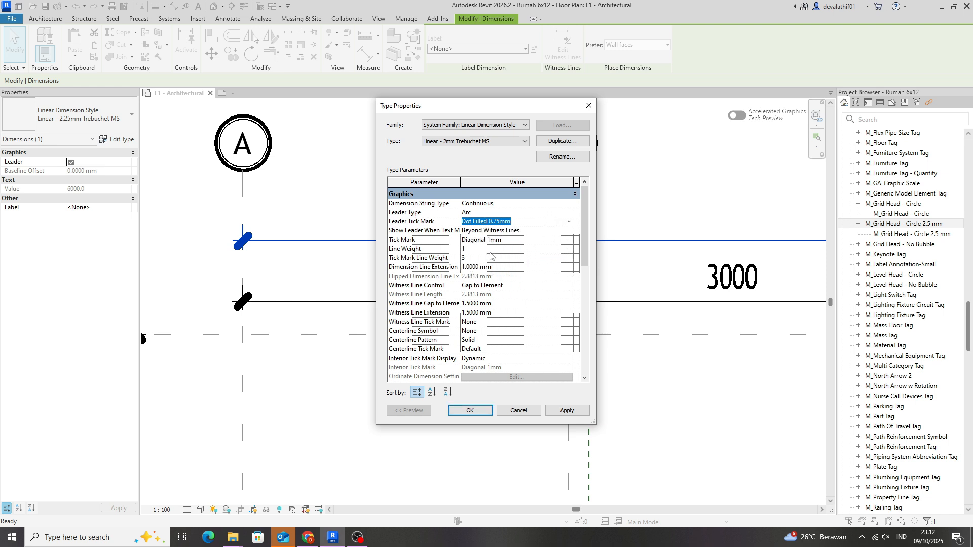
{"action": "left_click", "coordinate": [562, 411]}
{"action": "left_click", "coordinate": [470, 411]}
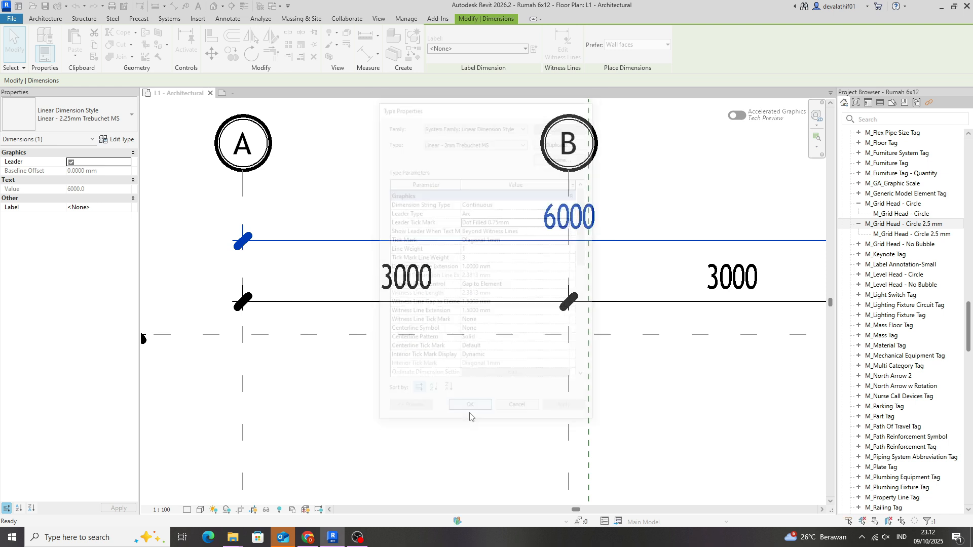
{"action": "left_click", "coordinate": [282, 265]}
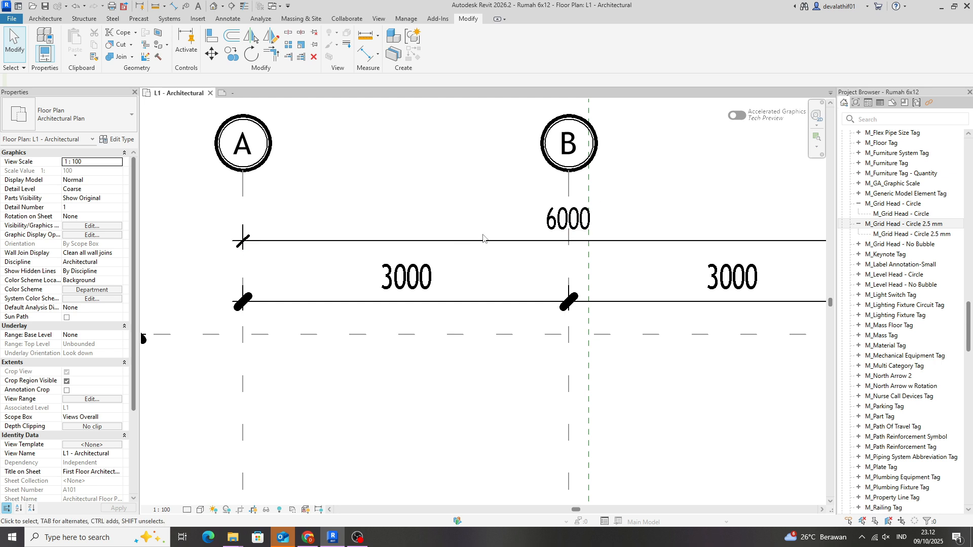
Match the overall 6000 dimension's type onto the 3000 dimension string and both vertical dimension strings beside grids 1 to 6.
{"action": "scroll", "coordinate": [495, 272], "scroll_direction": "down", "scroll_amount": 2}
{"action": "scroll", "coordinate": [355, 256], "scroll_direction": "up", "scroll_amount": 2}
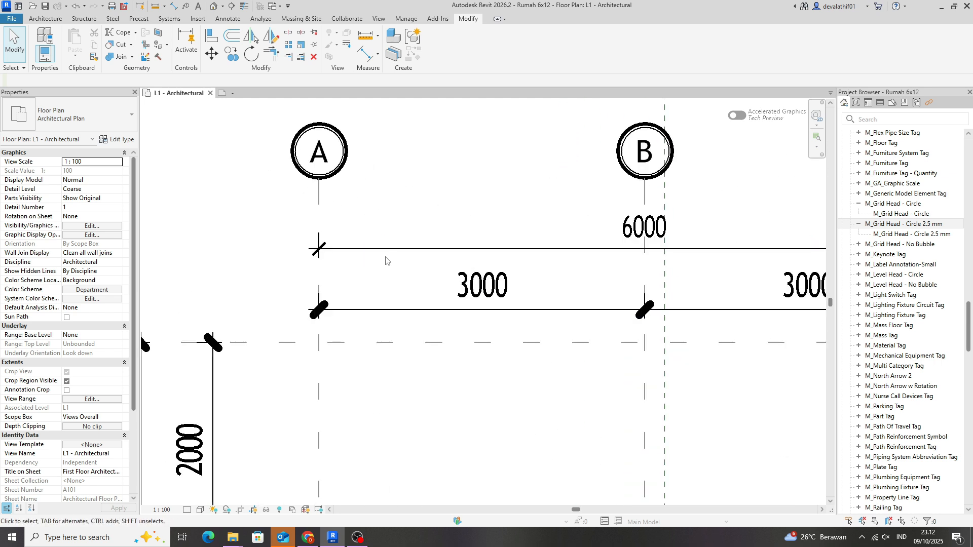
{"action": "key", "text": "m"}
{"action": "key", "text": "a"}
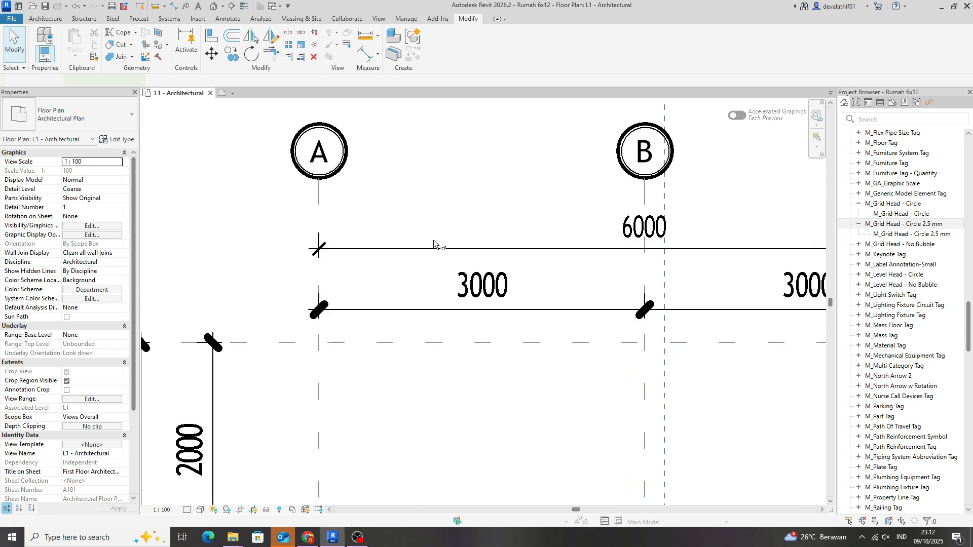
{"action": "left_click", "coordinate": [428, 250]}
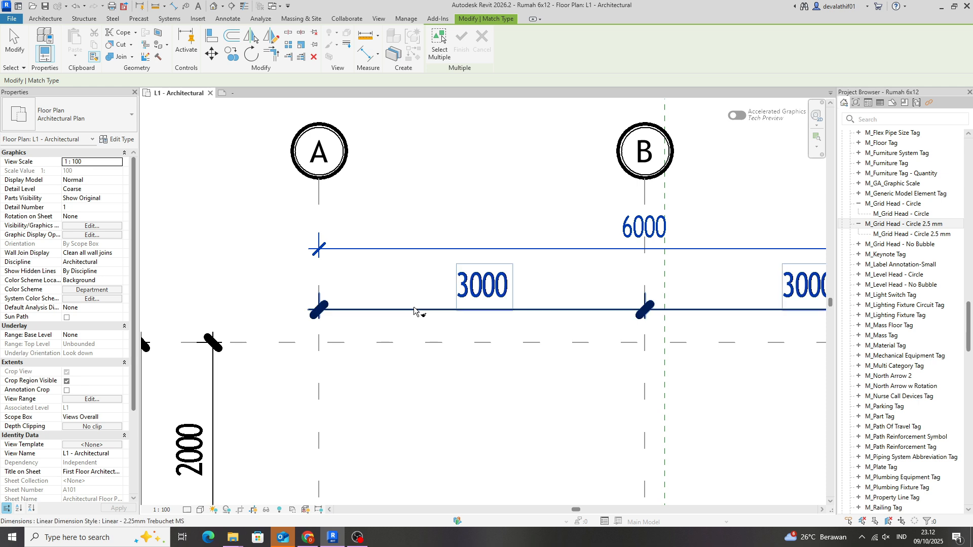
{"action": "left_click", "coordinate": [417, 309]}
{"action": "scroll", "coordinate": [337, 341], "scroll_direction": "down", "scroll_amount": 2}
{"action": "left_click", "coordinate": [308, 355]}
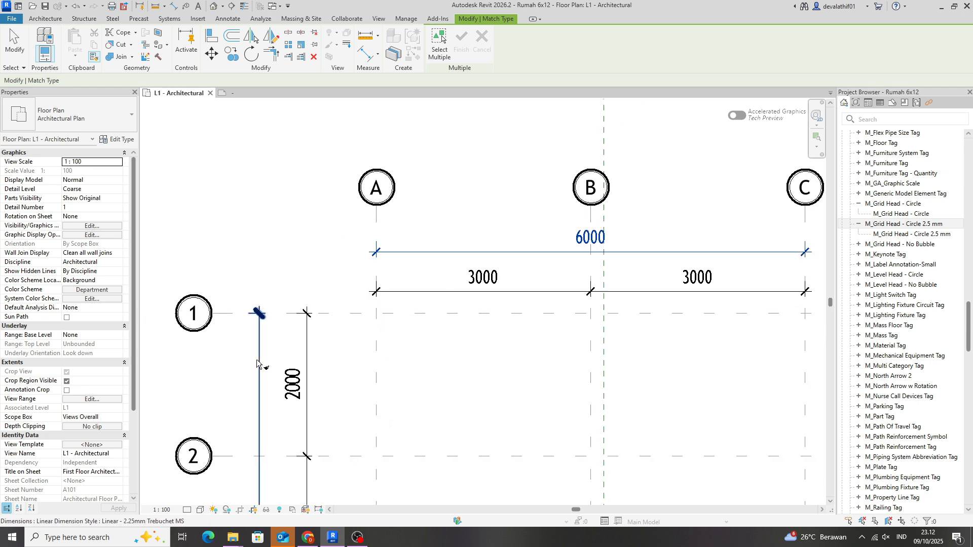
{"action": "left_click", "coordinate": [258, 319]}
{"action": "scroll", "coordinate": [291, 268], "scroll_direction": "down", "scroll_amount": 4}
{"action": "scroll", "coordinate": [428, 224], "scroll_direction": "down", "scroll_amount": 4}
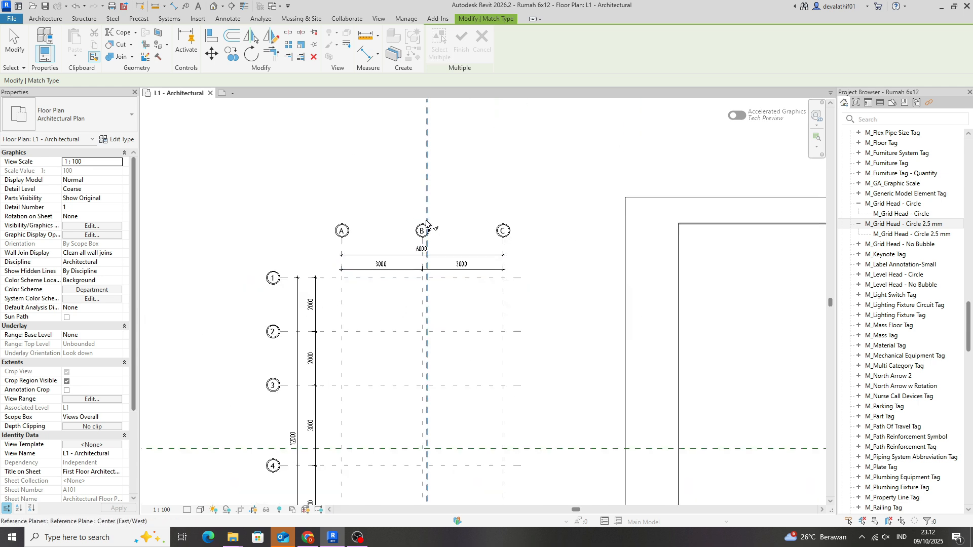
{"action": "key", "text": "Escape"}
Examine the double-circle grid heads, dimension tick marks and text size across the floor plan, close up and overall.
{"action": "scroll", "coordinate": [367, 447], "scroll_direction": "up", "scroll_amount": 3}
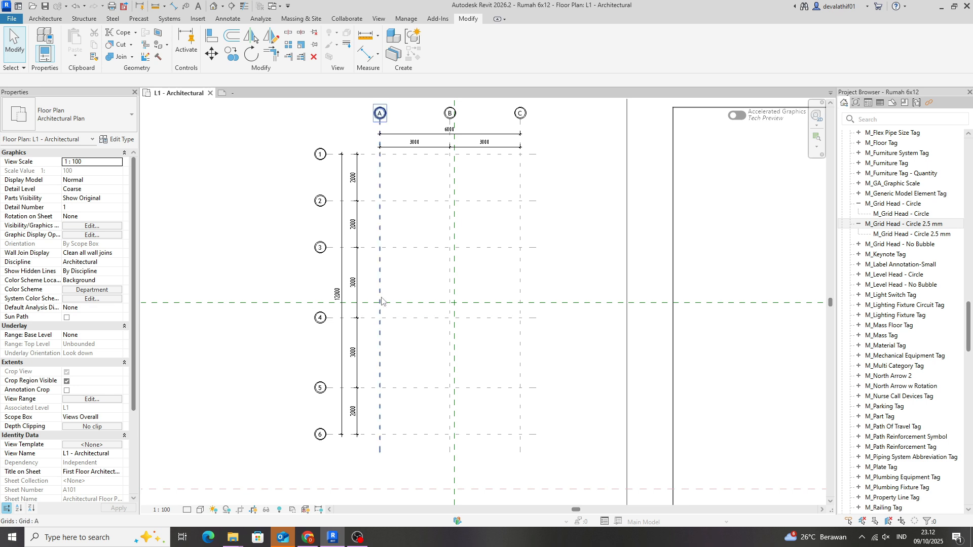
{"action": "scroll", "coordinate": [350, 182], "scroll_direction": "up", "scroll_amount": 2}
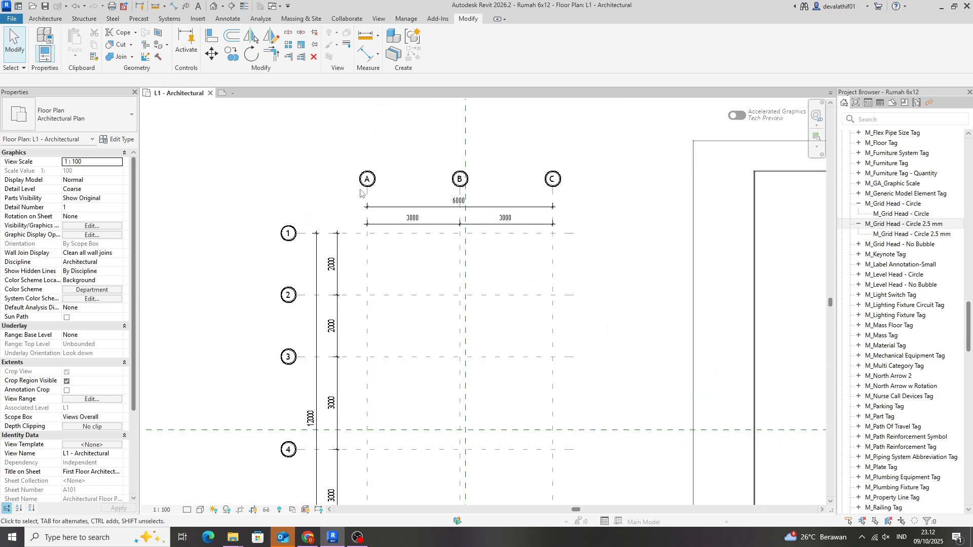
{"action": "scroll", "coordinate": [382, 163], "scroll_direction": "up", "scroll_amount": 6}
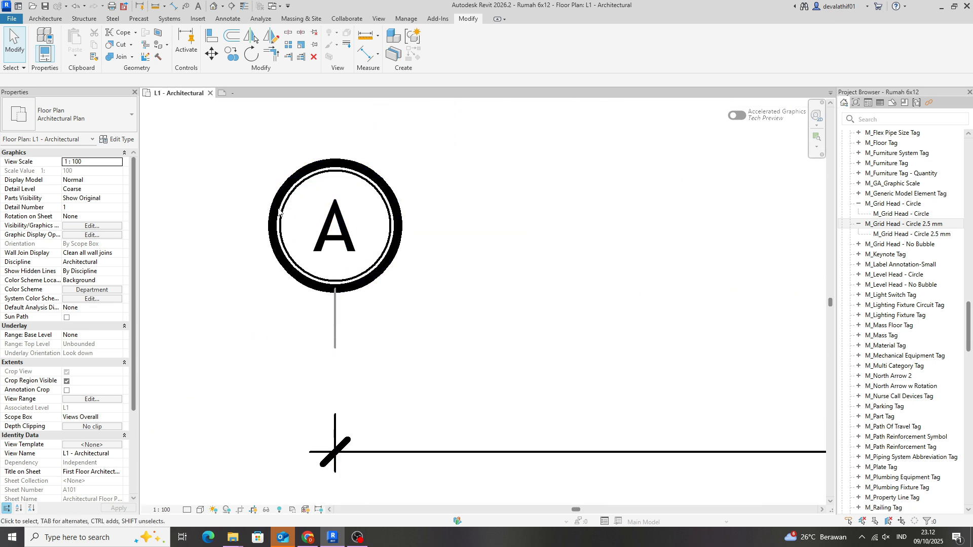
{"action": "scroll", "coordinate": [471, 241], "scroll_direction": "down", "scroll_amount": 3}
{"action": "scroll", "coordinate": [443, 285], "scroll_direction": "down", "scroll_amount": 4}
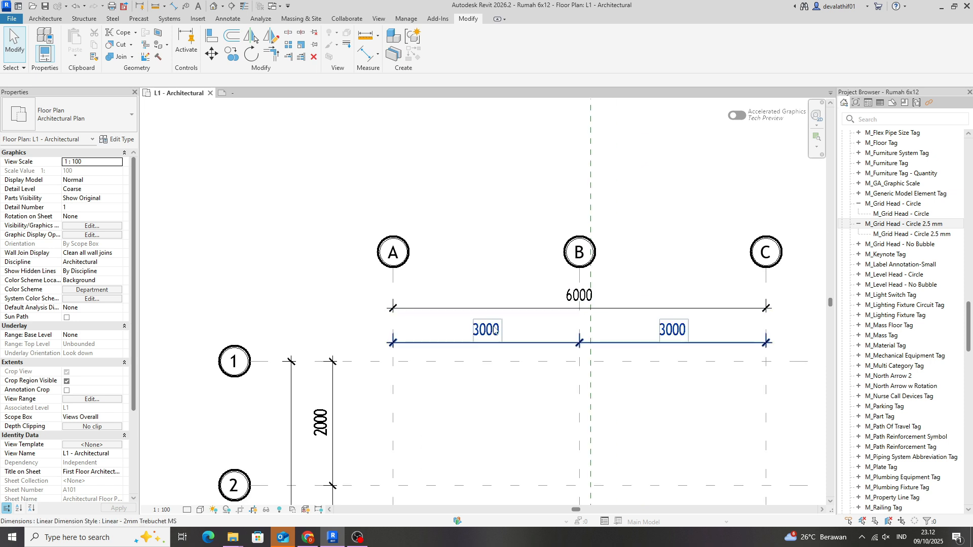
{"action": "scroll", "coordinate": [357, 296], "scroll_direction": "up", "scroll_amount": 2}
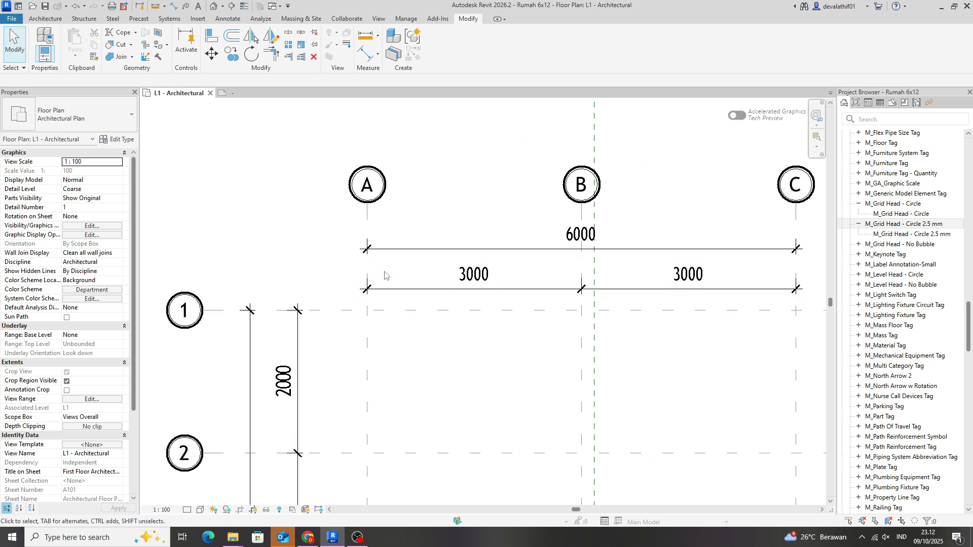
{"action": "scroll", "coordinate": [291, 278], "scroll_direction": "down", "scroll_amount": 2}
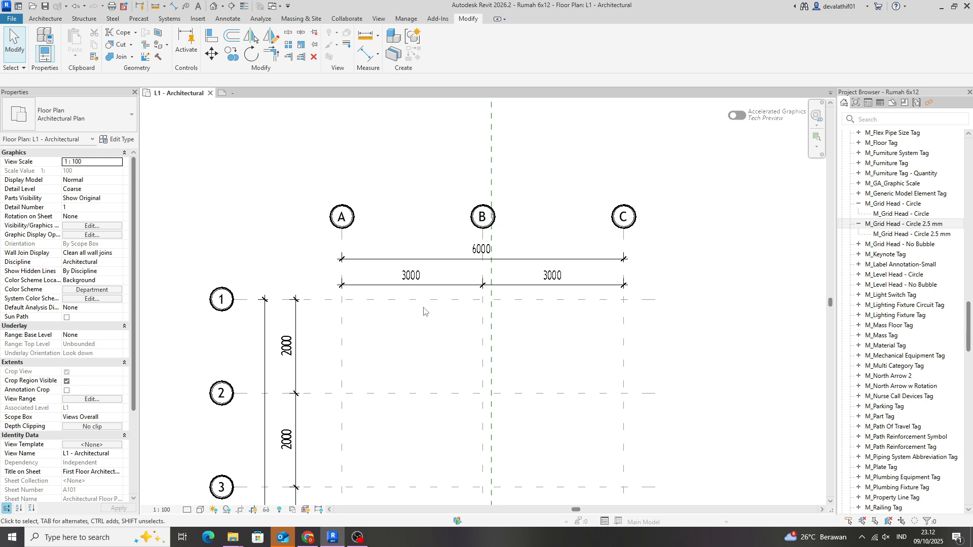
{"action": "scroll", "coordinate": [421, 315], "scroll_direction": "down", "scroll_amount": 2}
{"action": "scroll", "coordinate": [403, 255], "scroll_direction": "up", "scroll_amount": 1}
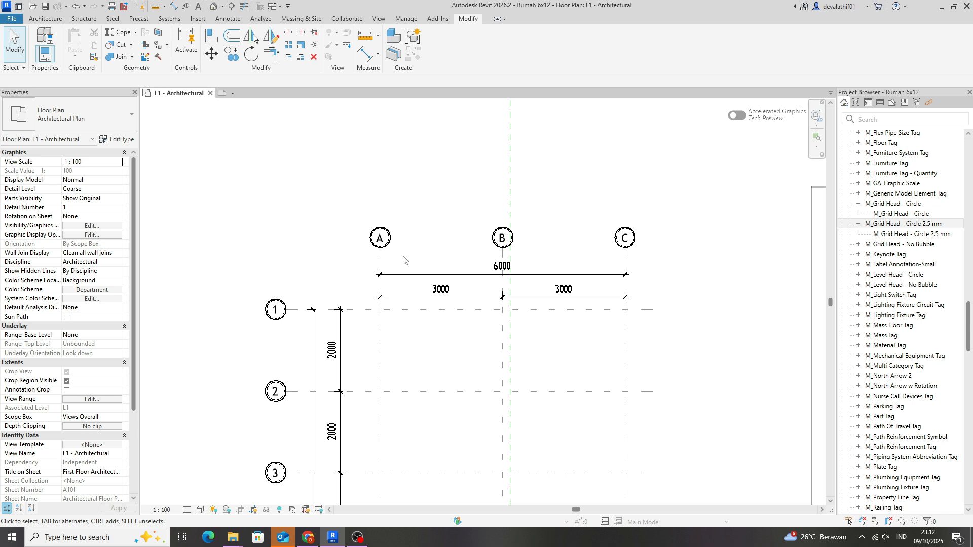
{"action": "scroll", "coordinate": [403, 261], "scroll_direction": "down", "scroll_amount": 1}
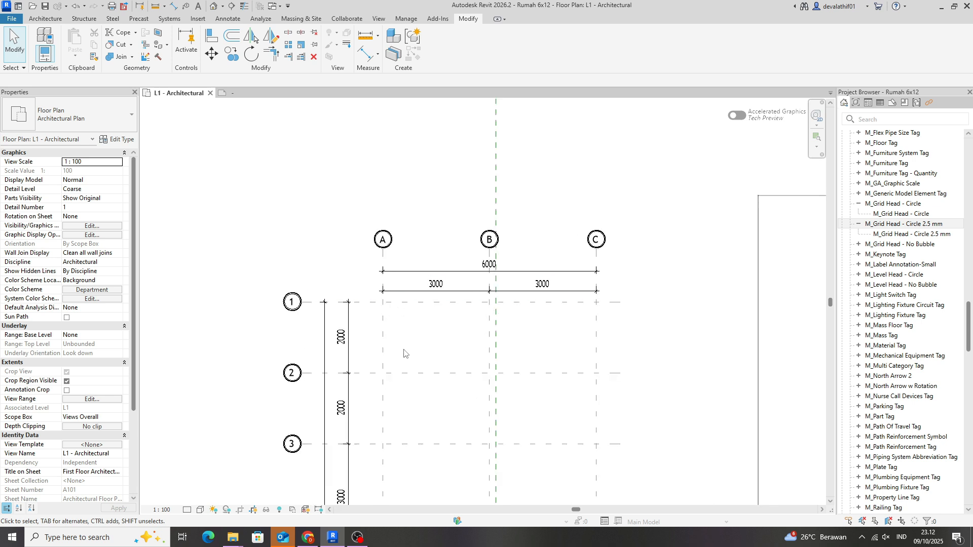